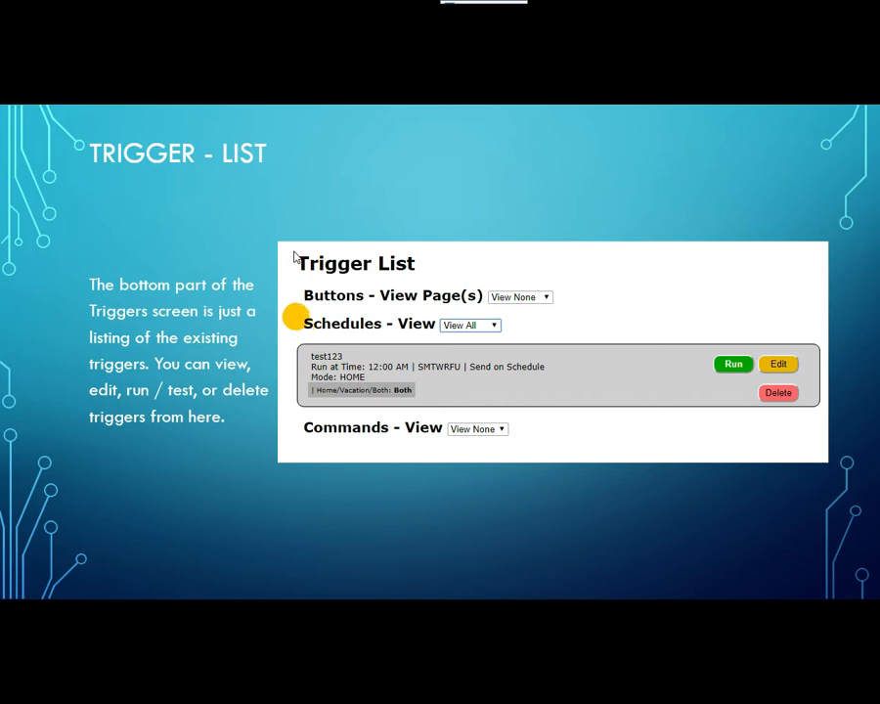
- End the slide show, switch to the Web Mountain RUC site in Chrome, and open its Triggers page
left_click(627, 292)
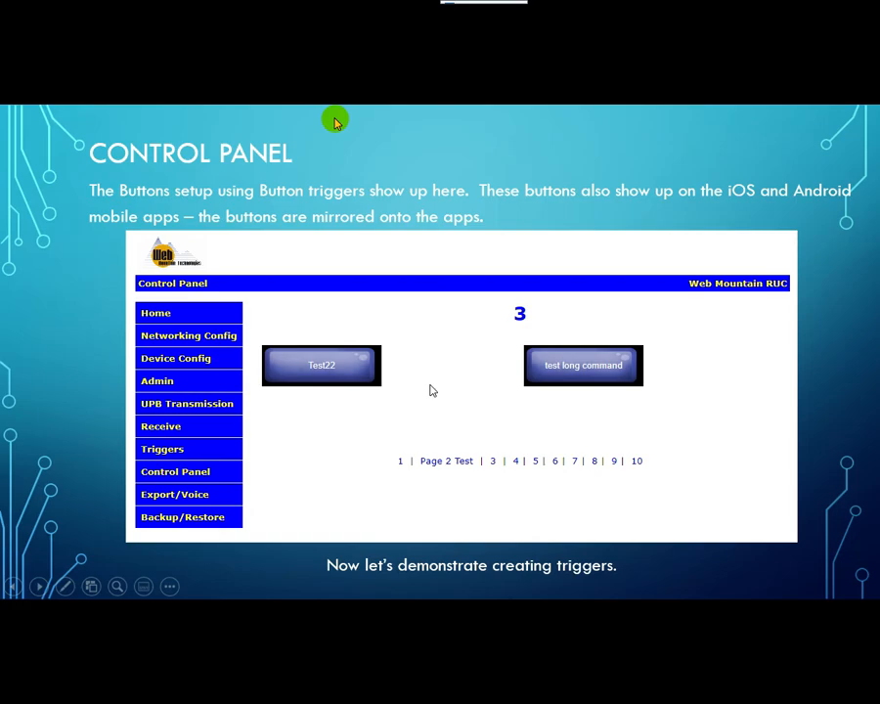
key("Escape")
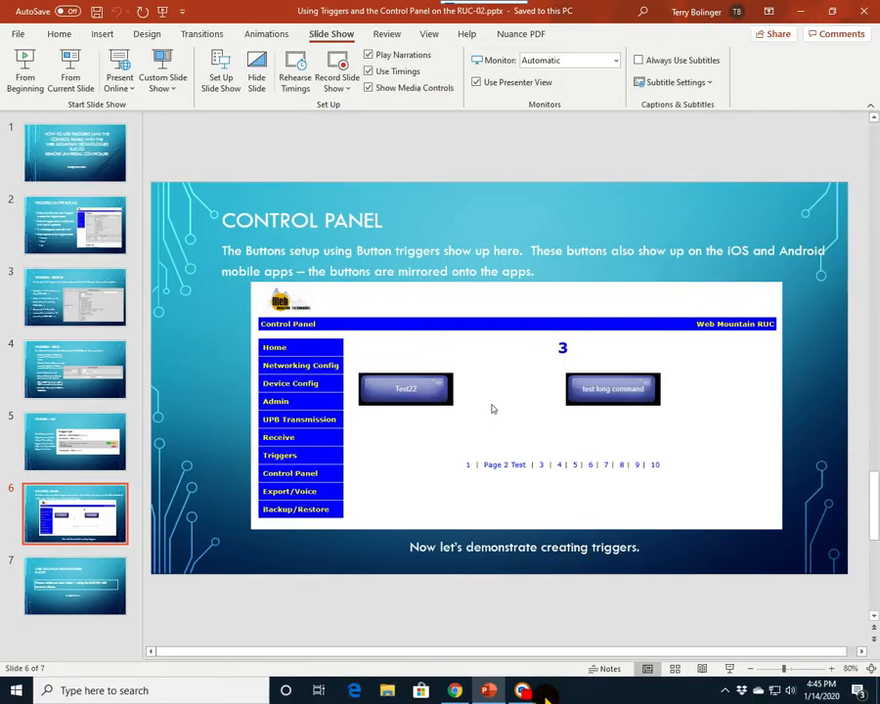
left_click(456, 690)
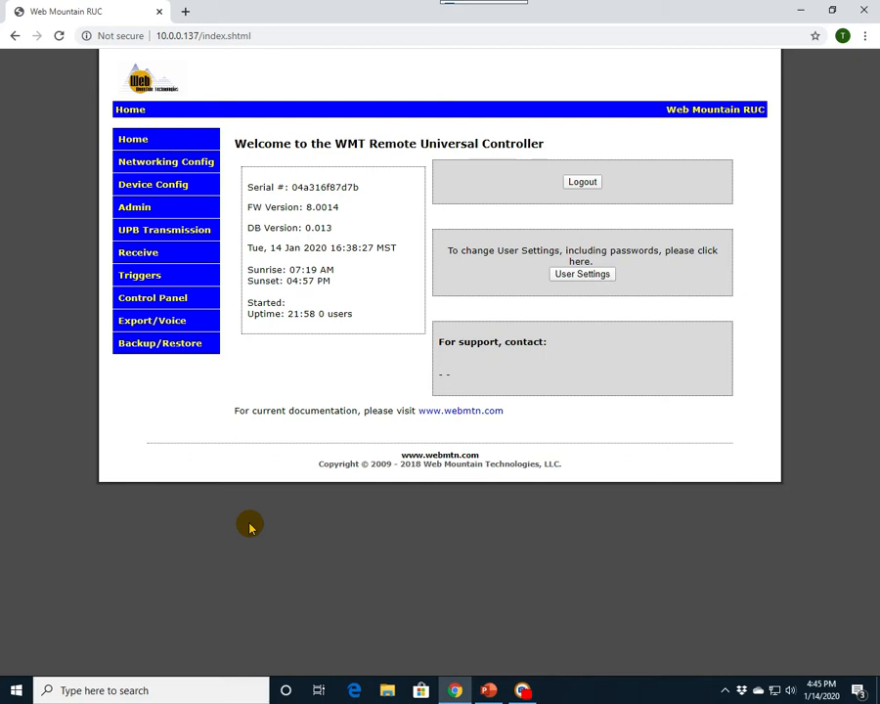
left_click(137, 277)
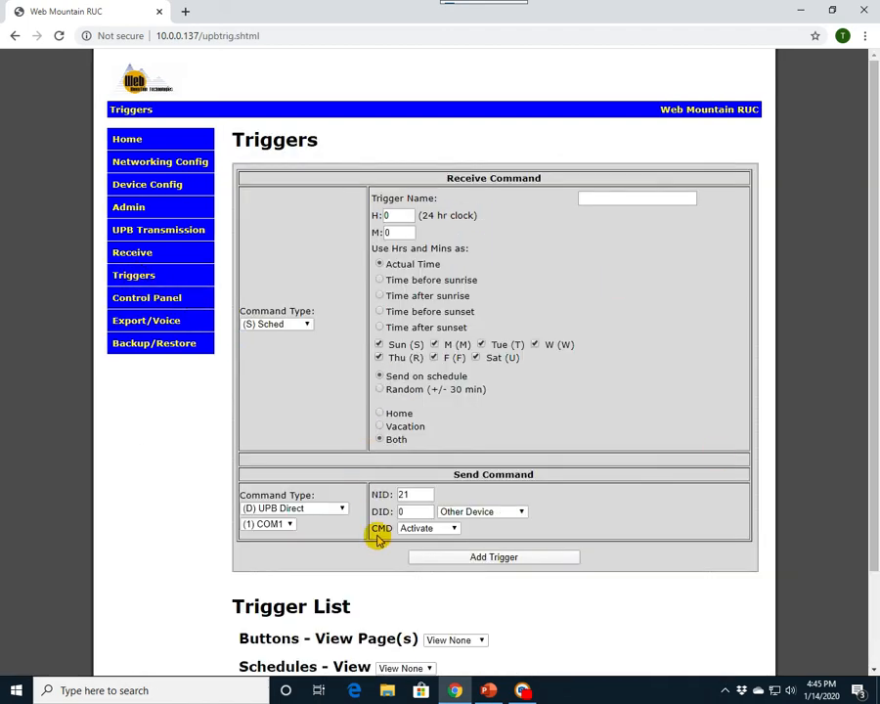
scroll(379, 534, "down", 1)
scroll(363, 506, "up", 1)
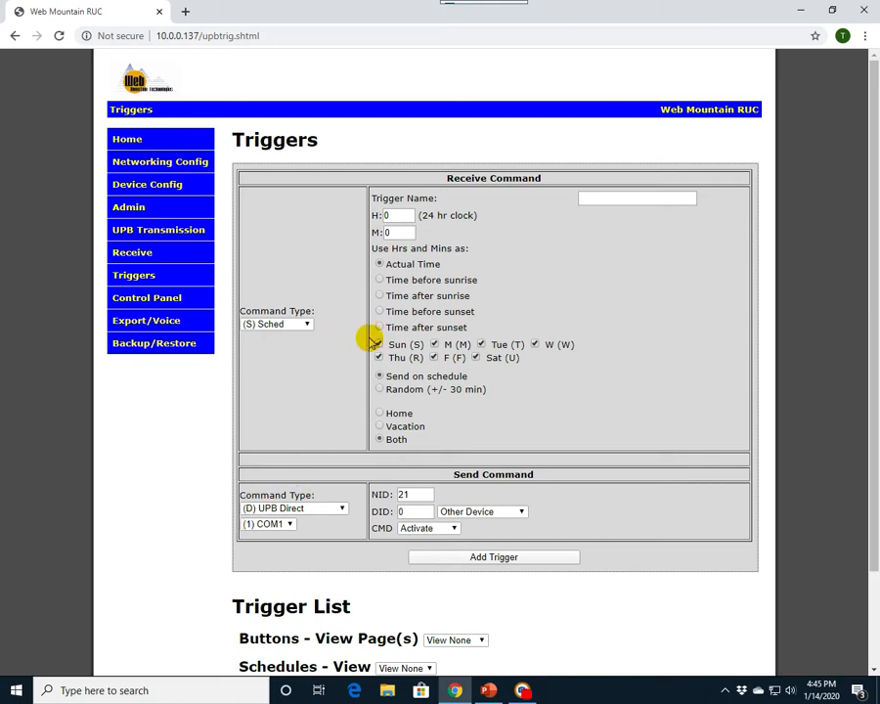
scroll(369, 337, "down", 2)
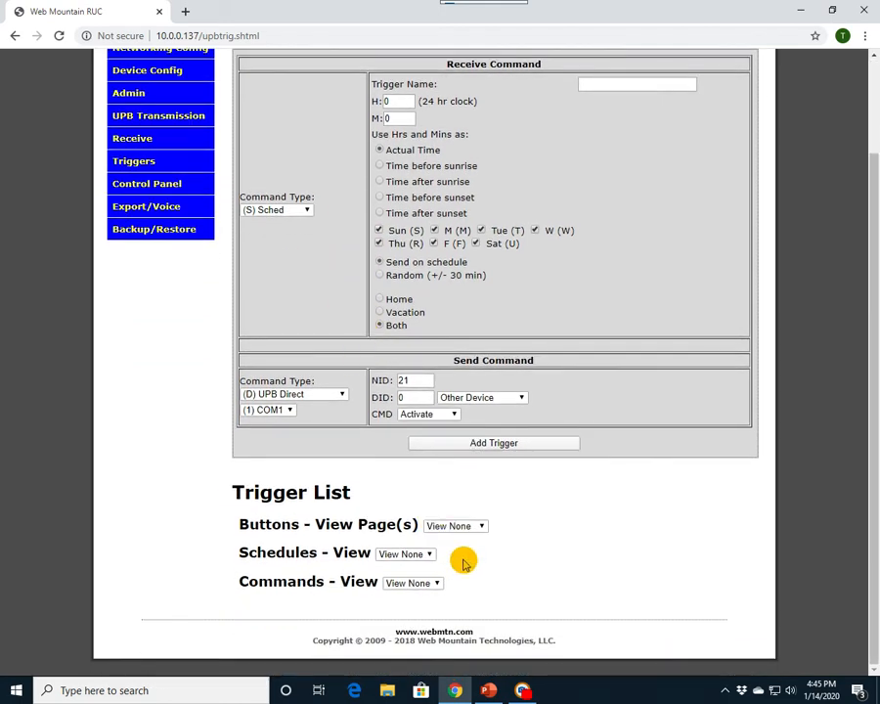
left_click(483, 527)
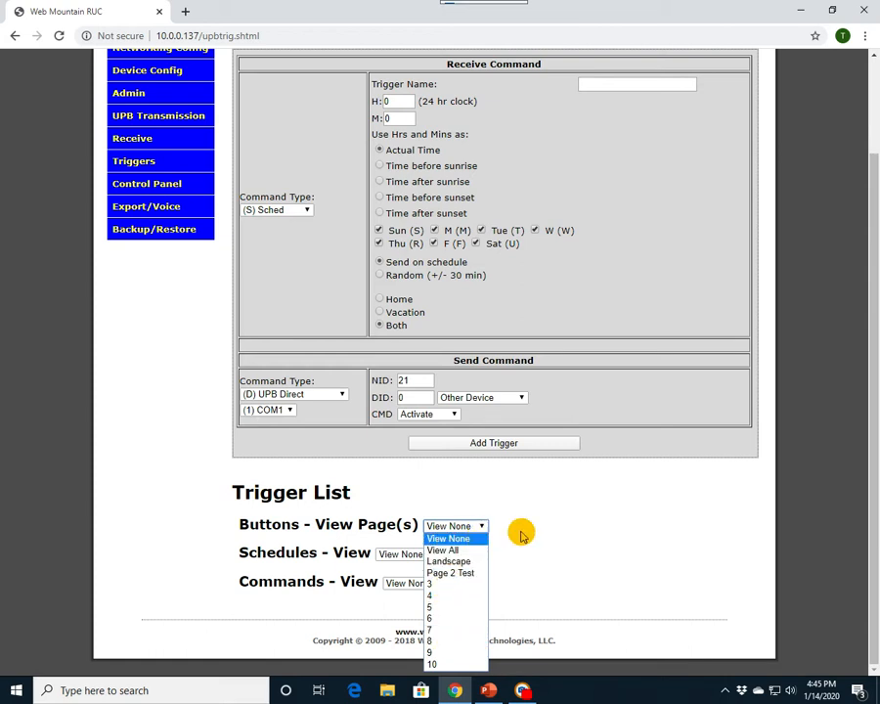
left_click(528, 531)
- Show all schedules in the Trigger List and delete the Landscape On schedule, confirming the deletion
left_click(429, 554)
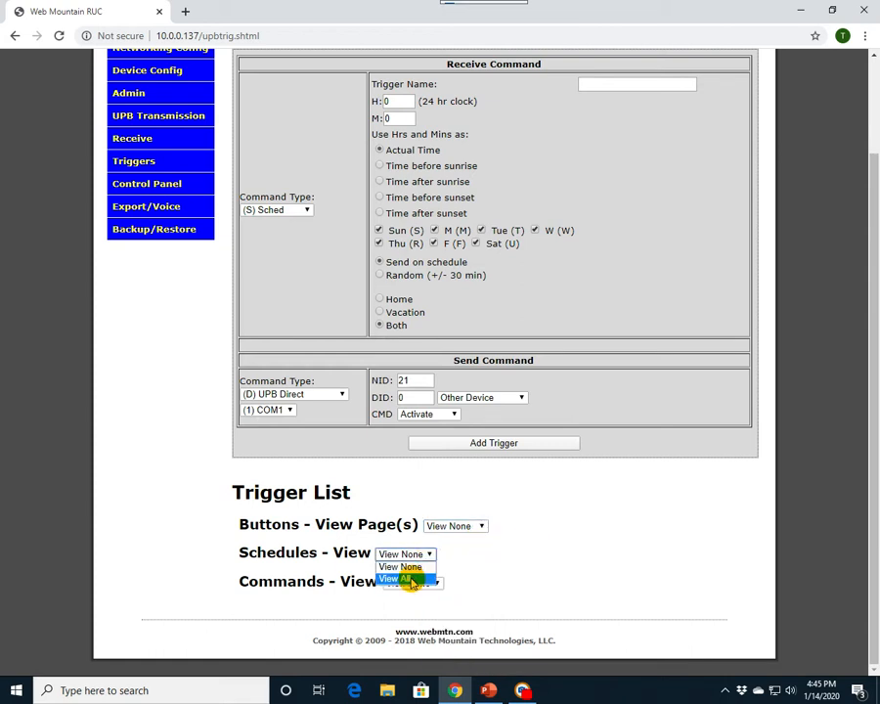
left_click(409, 577)
scroll(161, 521, "down", 6)
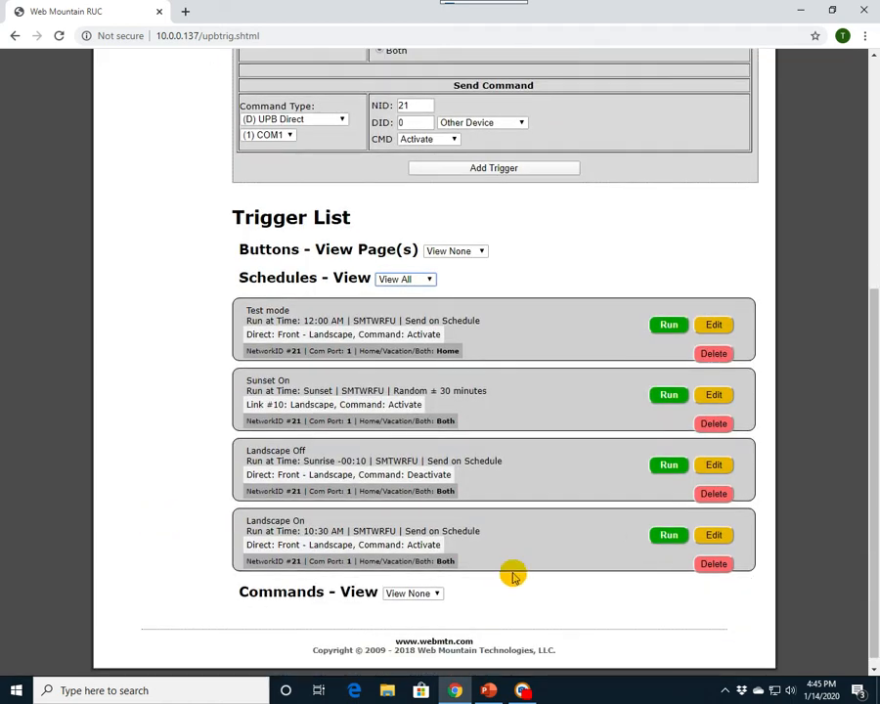
left_click(714, 565)
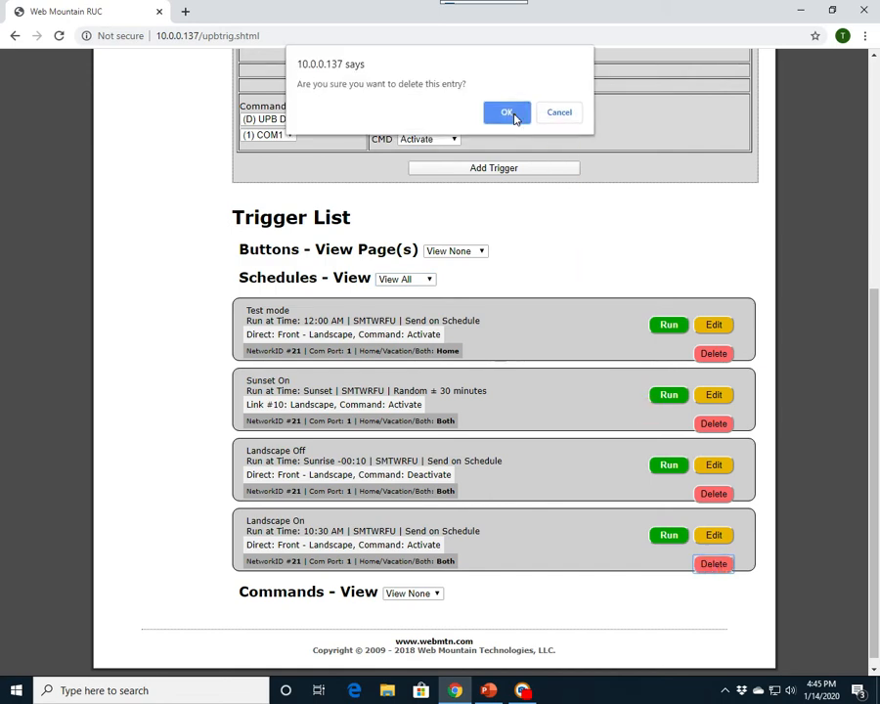
left_click(514, 114)
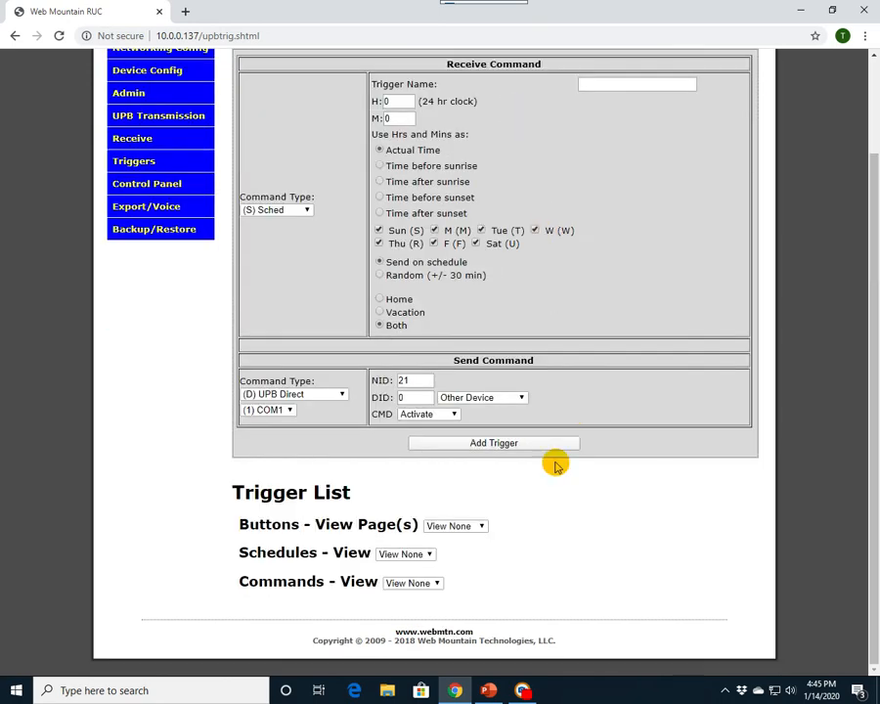
- List all schedules again and delete the Landscape Off trigger
left_click(422, 555)
left_click(419, 579)
scroll(416, 580, "down", 3)
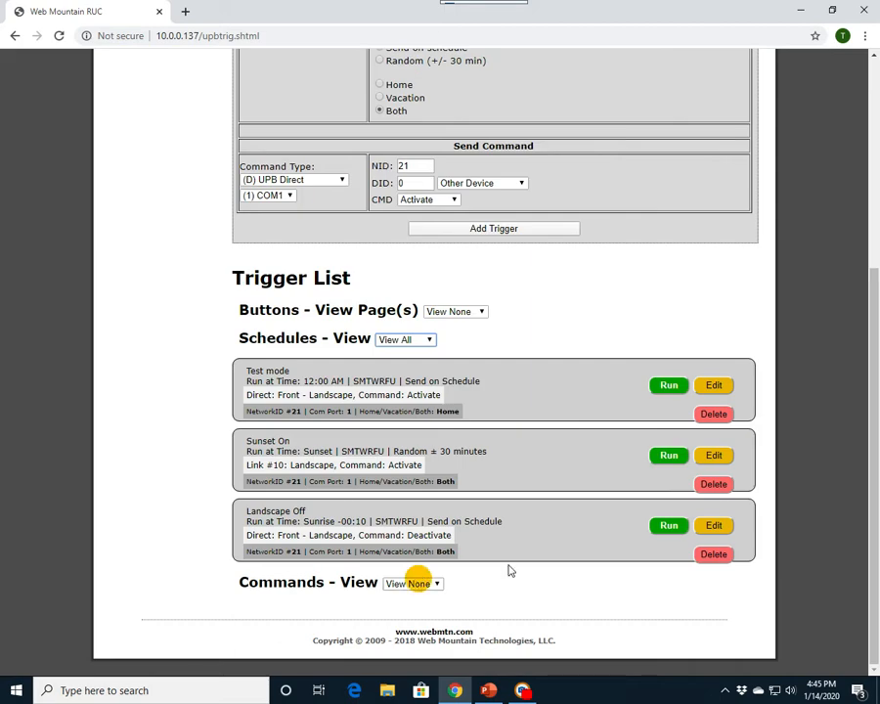
left_click(710, 555)
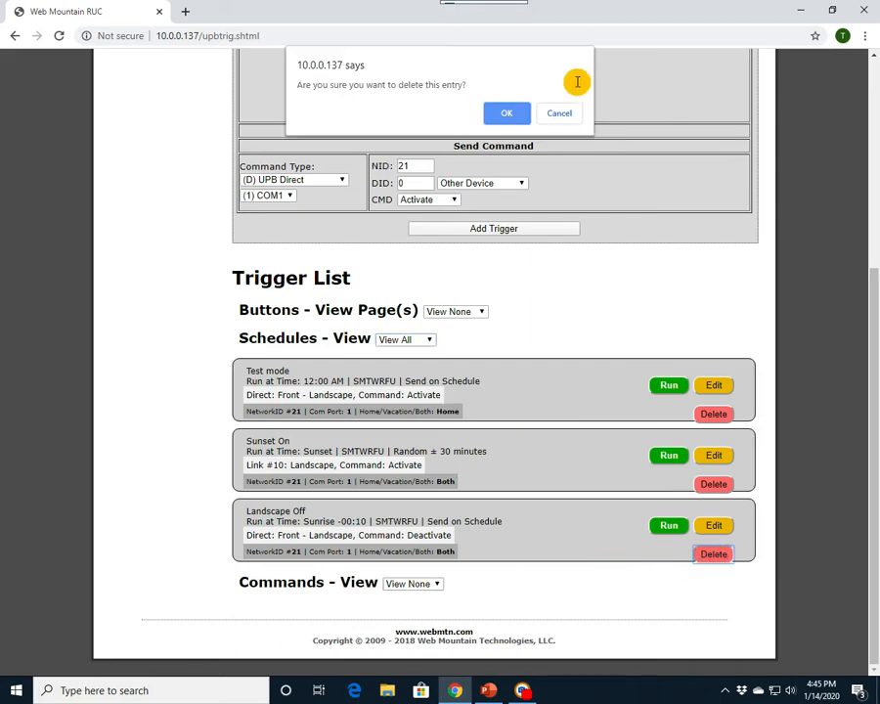
left_click(513, 113)
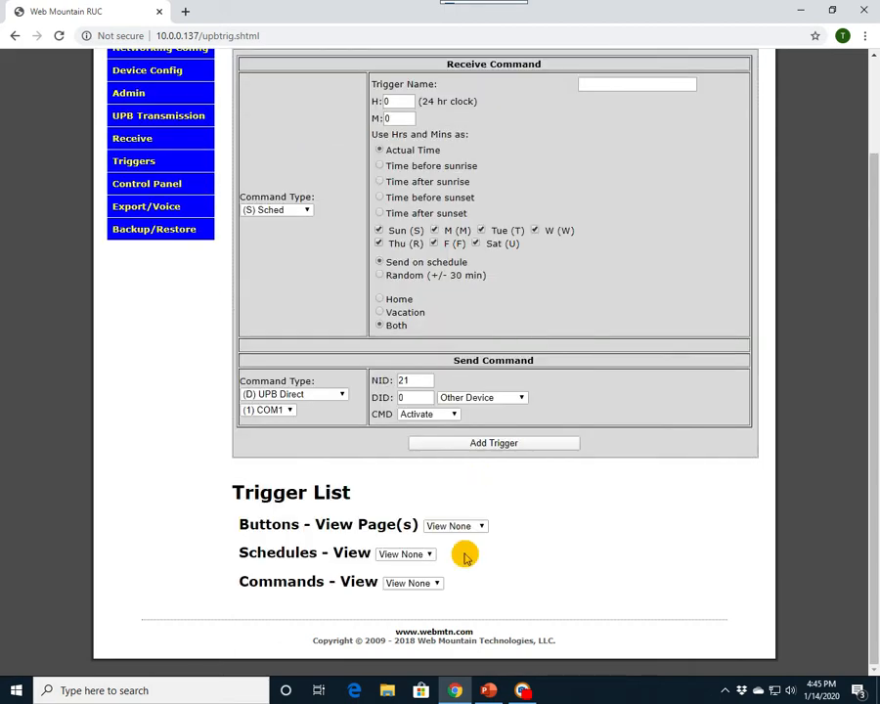
- Redisplay all schedules and delete the Sunset On trigger
left_click(430, 554)
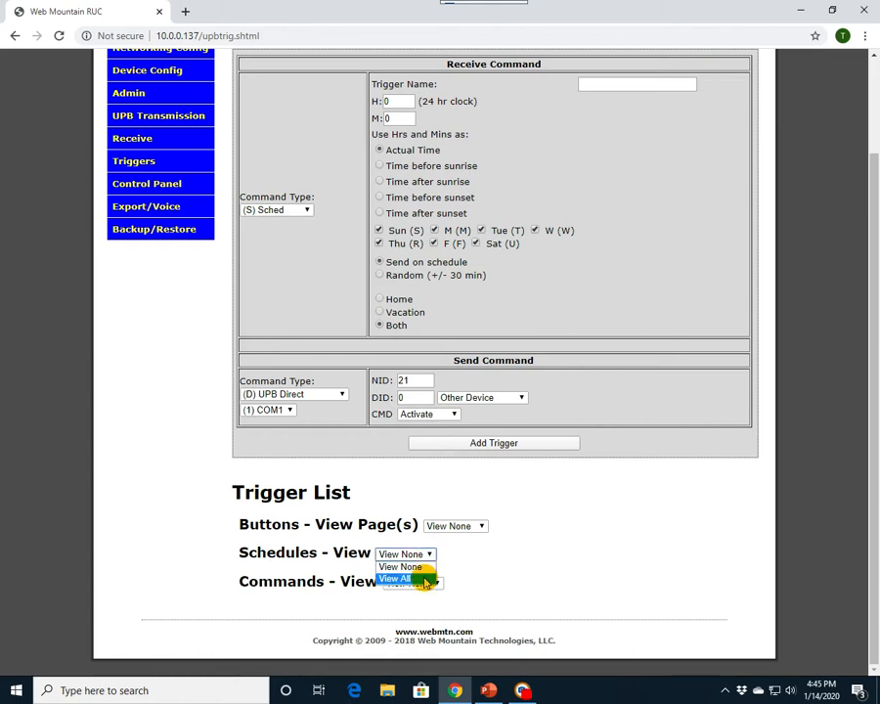
left_click(425, 577)
scroll(469, 581, "down", 3)
left_click(713, 555)
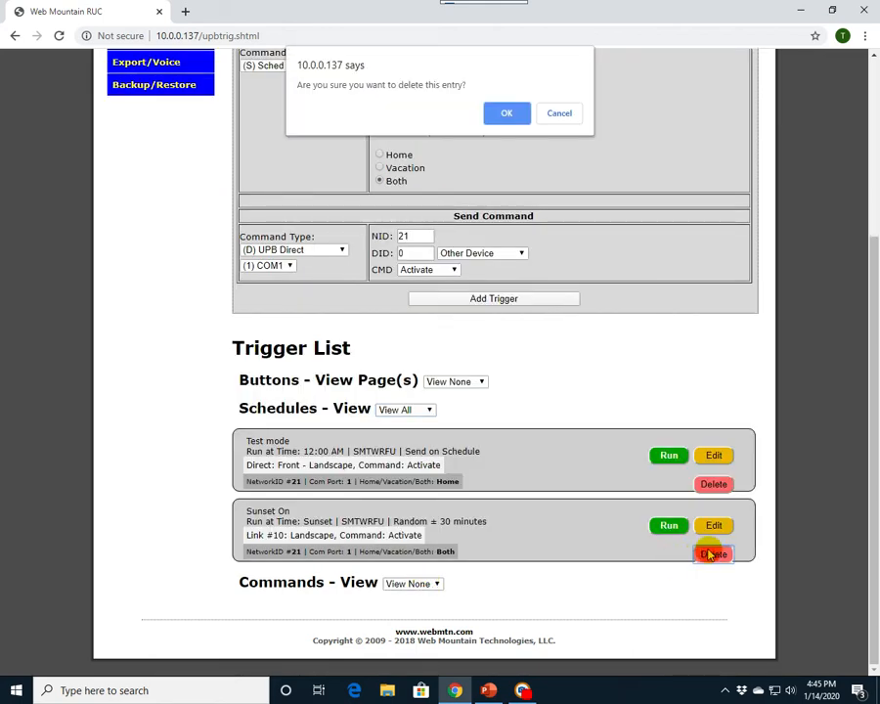
left_click(509, 114)
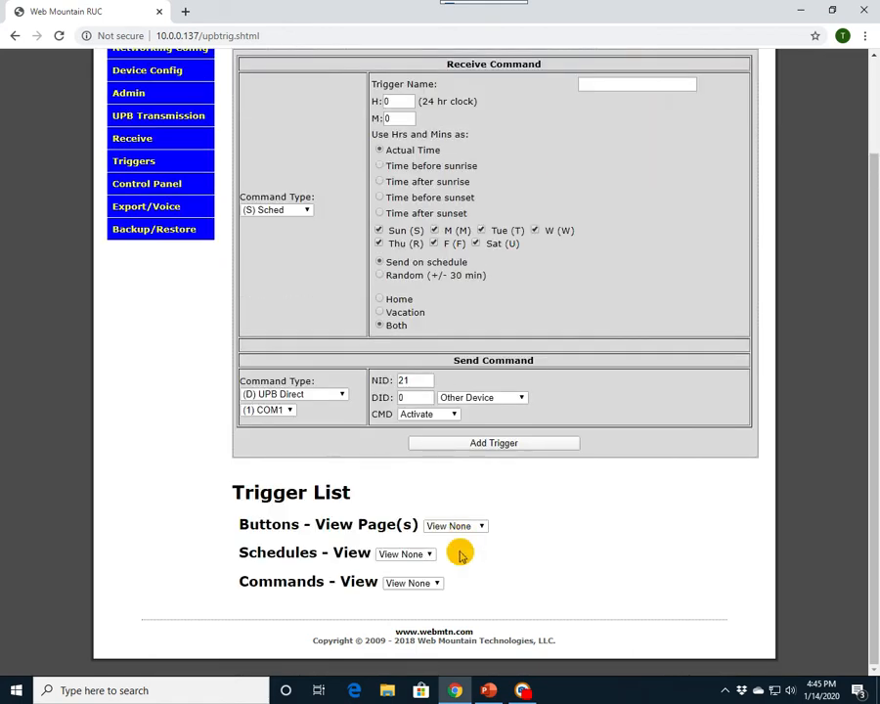
- View all schedules once more and delete the remaining Test mode trigger
left_click(430, 554)
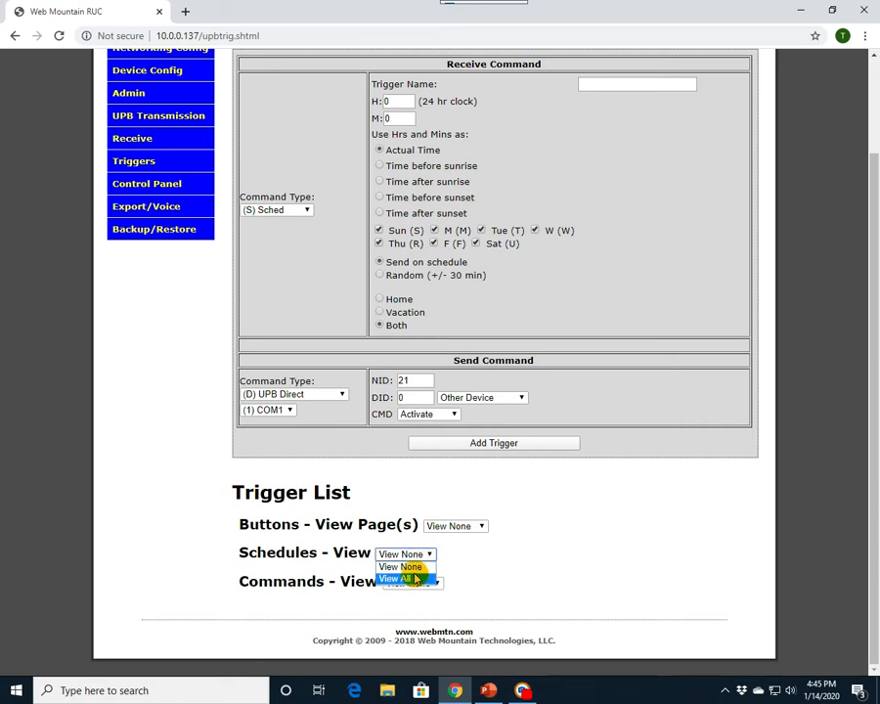
left_click(407, 577)
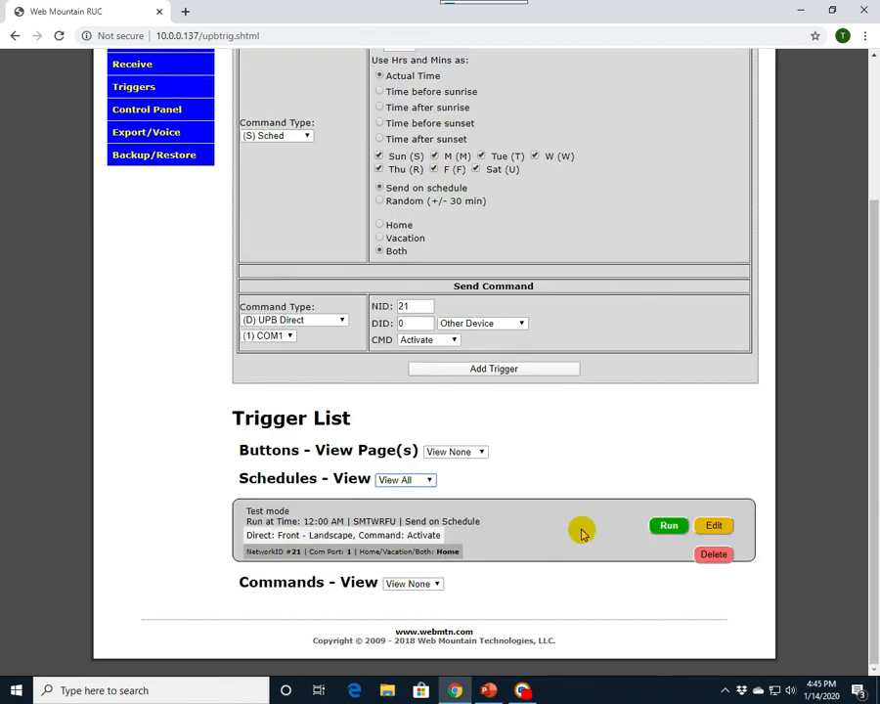
left_click(711, 556)
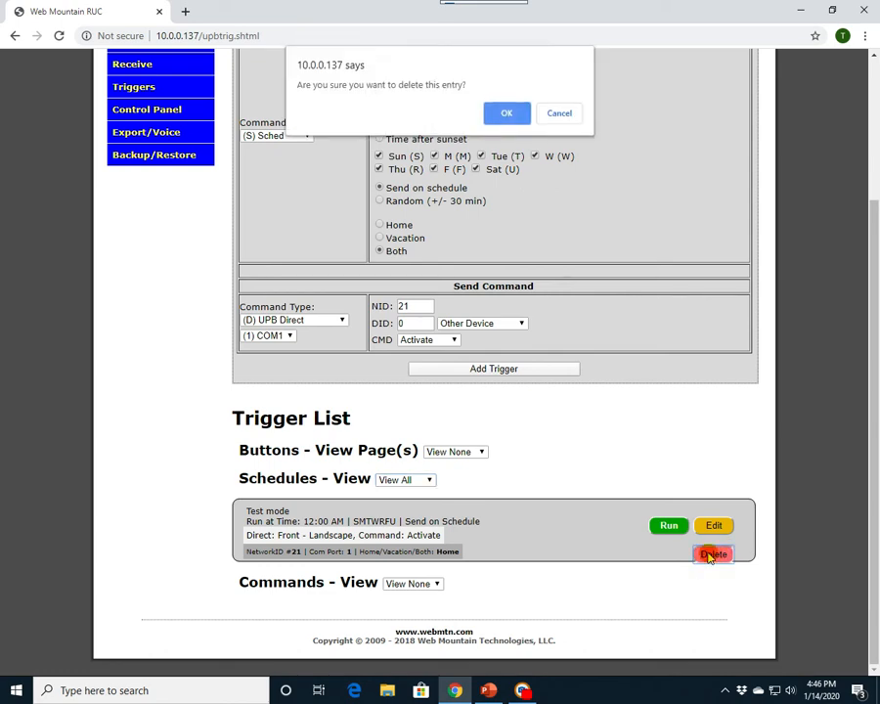
left_click(507, 114)
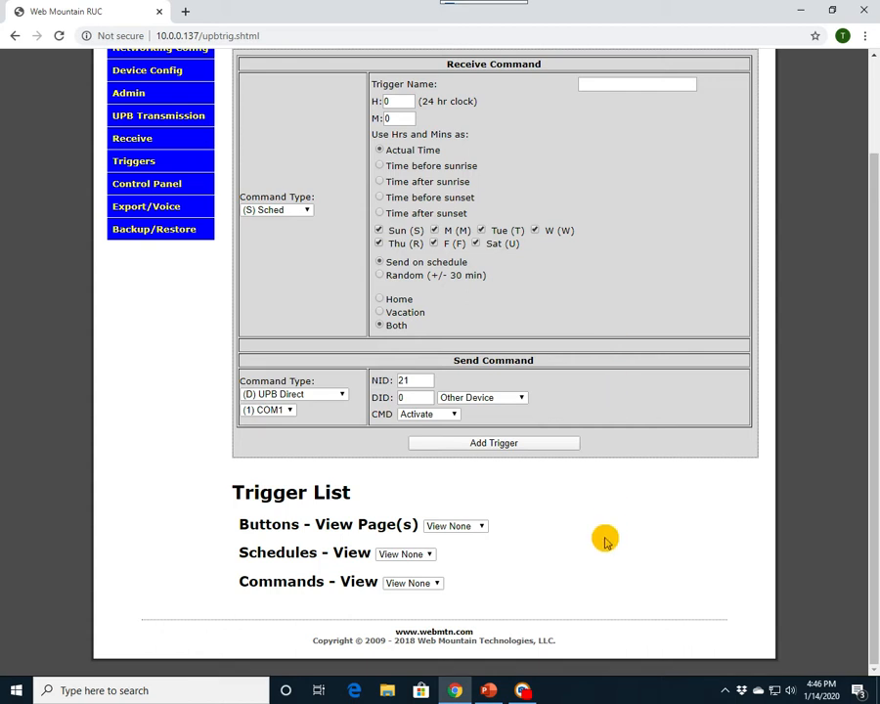
- Keep the receive command type as (S) Sched and set the trigger time to hour 14, minute 15
left_click(306, 210)
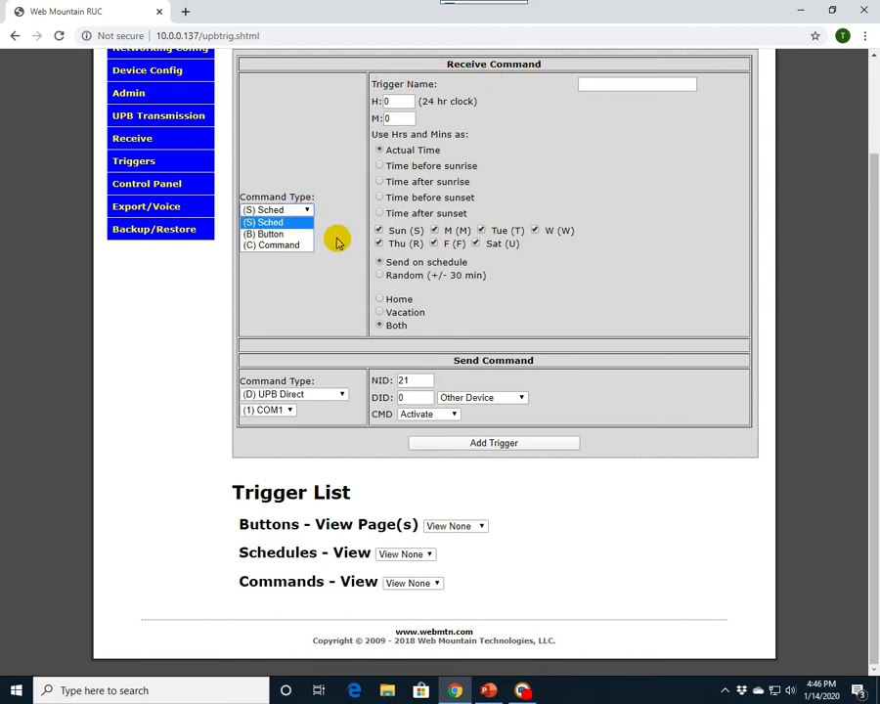
left_click(290, 214)
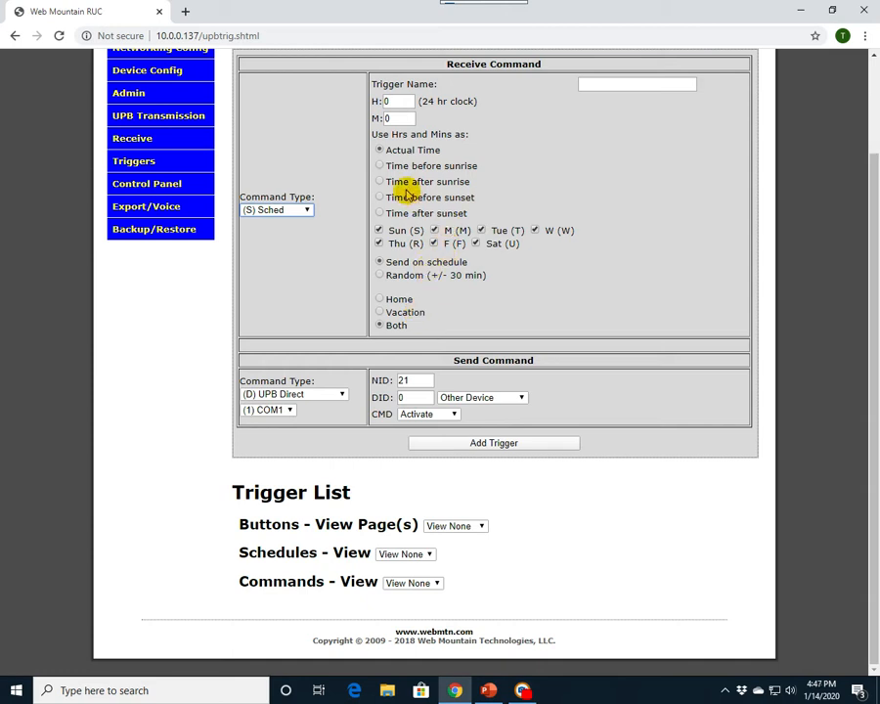
left_click(392, 101)
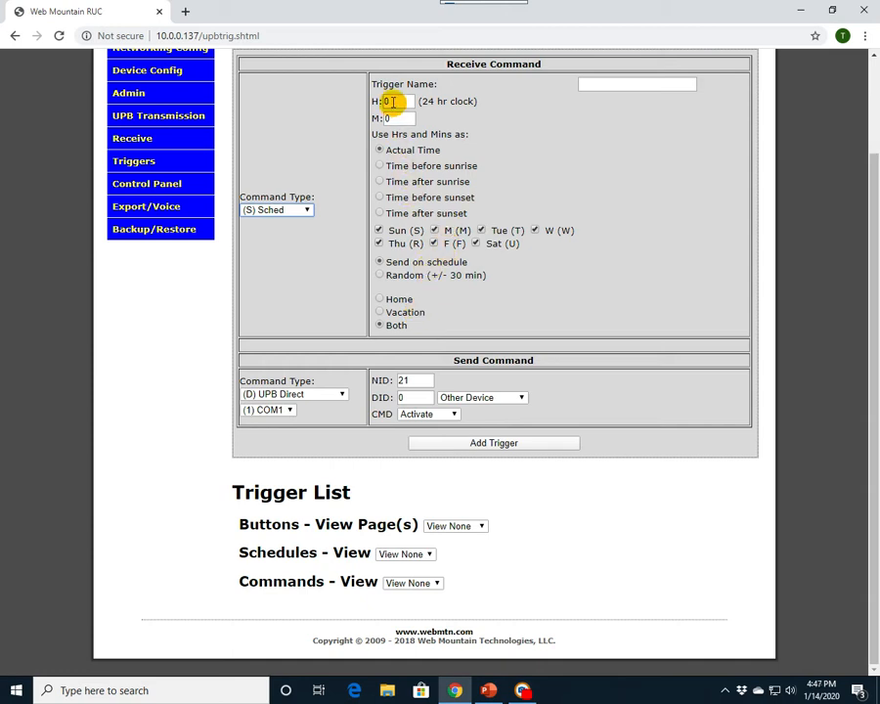
left_click_drag(392, 102, 381, 102)
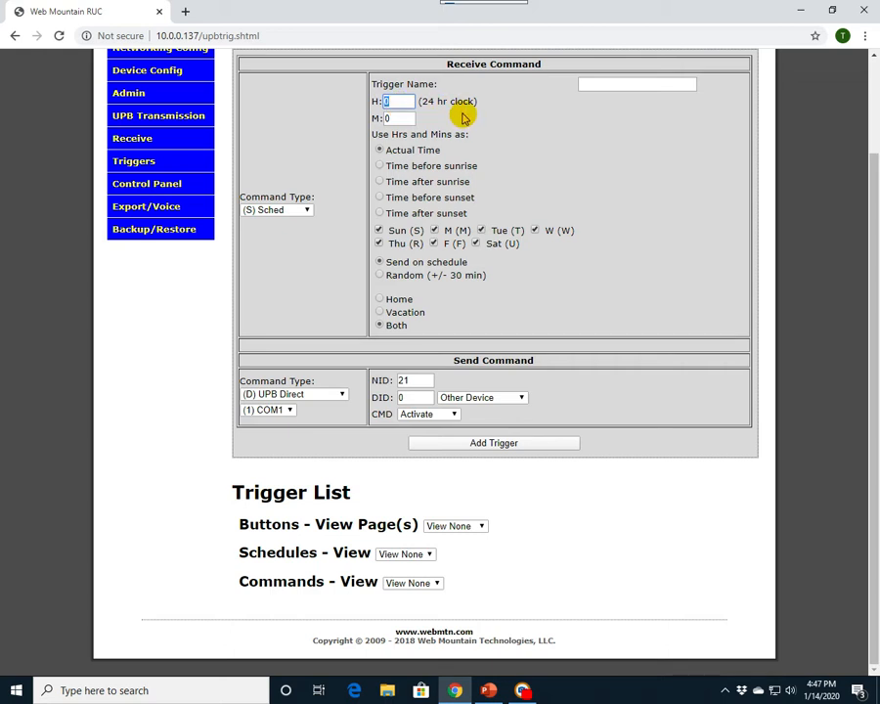
type("14")
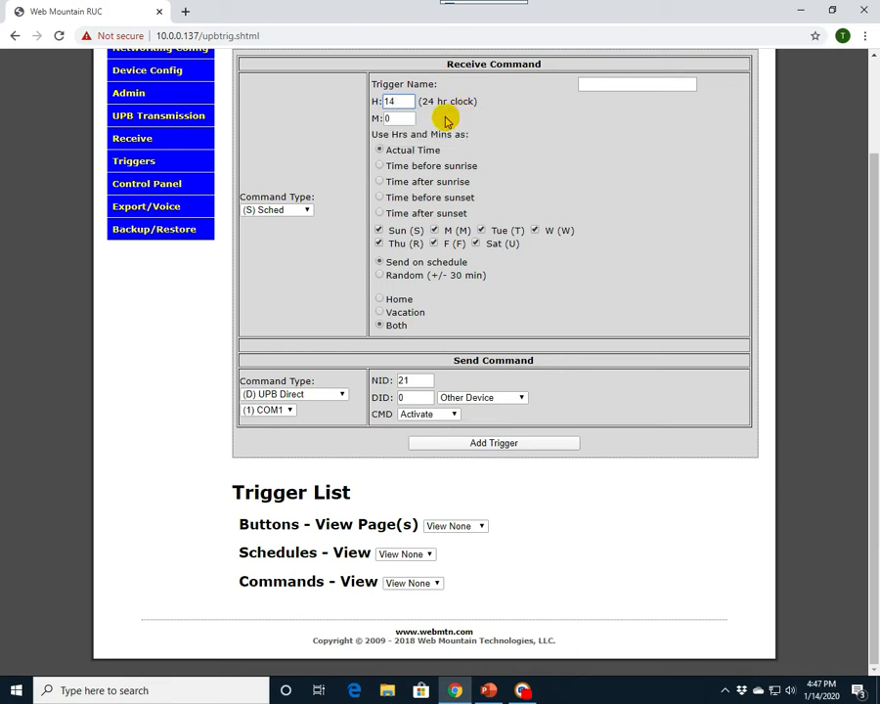
double_click(385, 117)
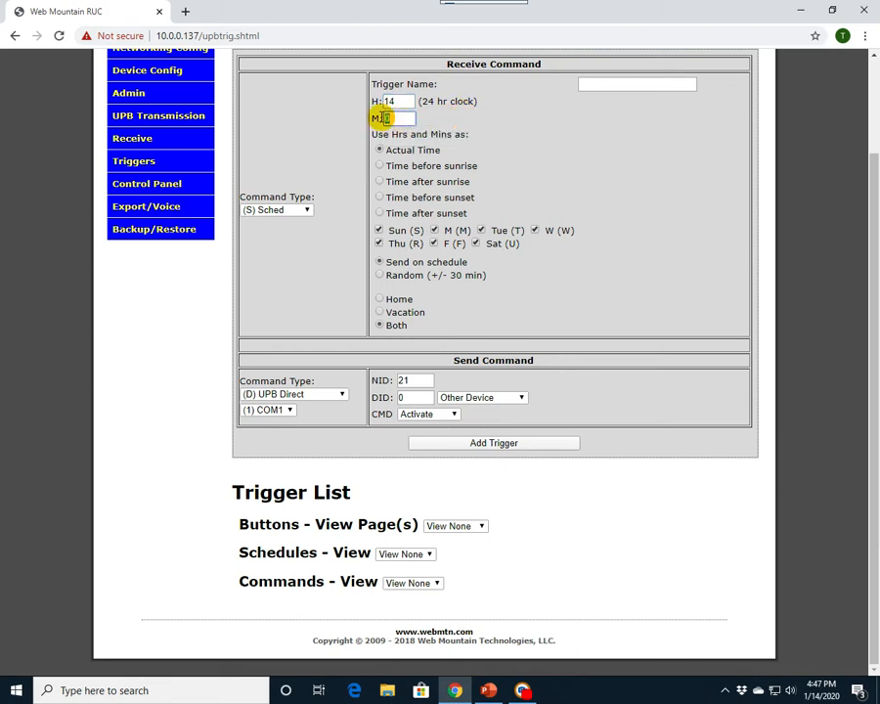
type("15")
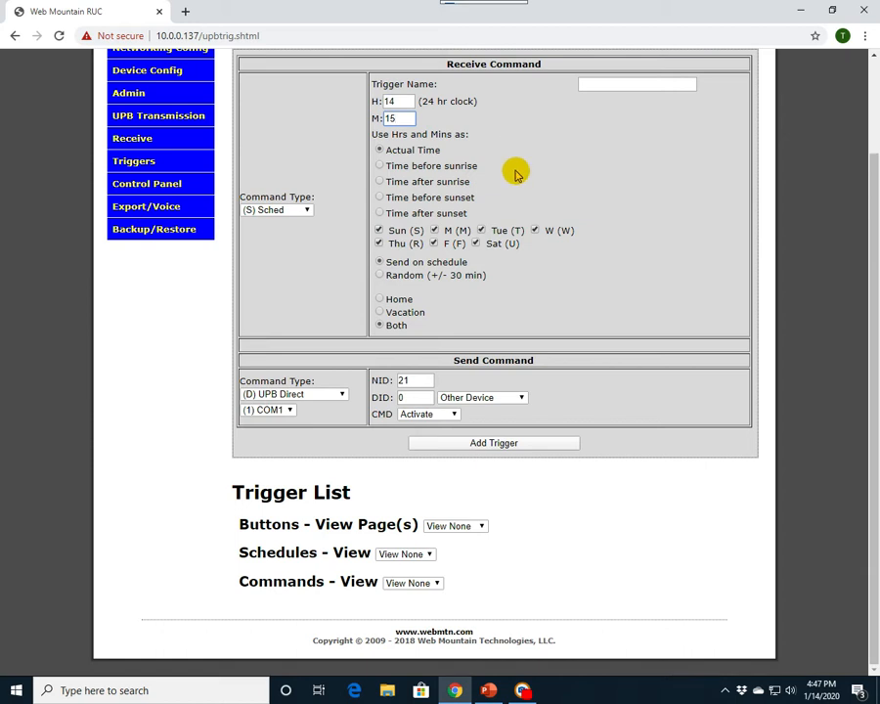
- Name the scheduled trigger "Lamp On"
left_click(611, 83)
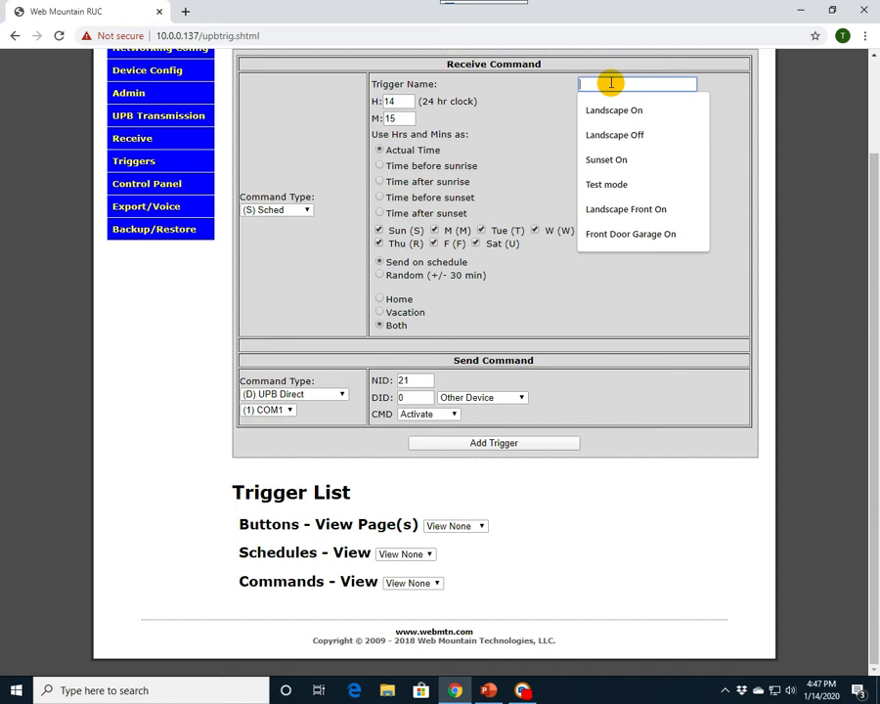
type("Lamp")
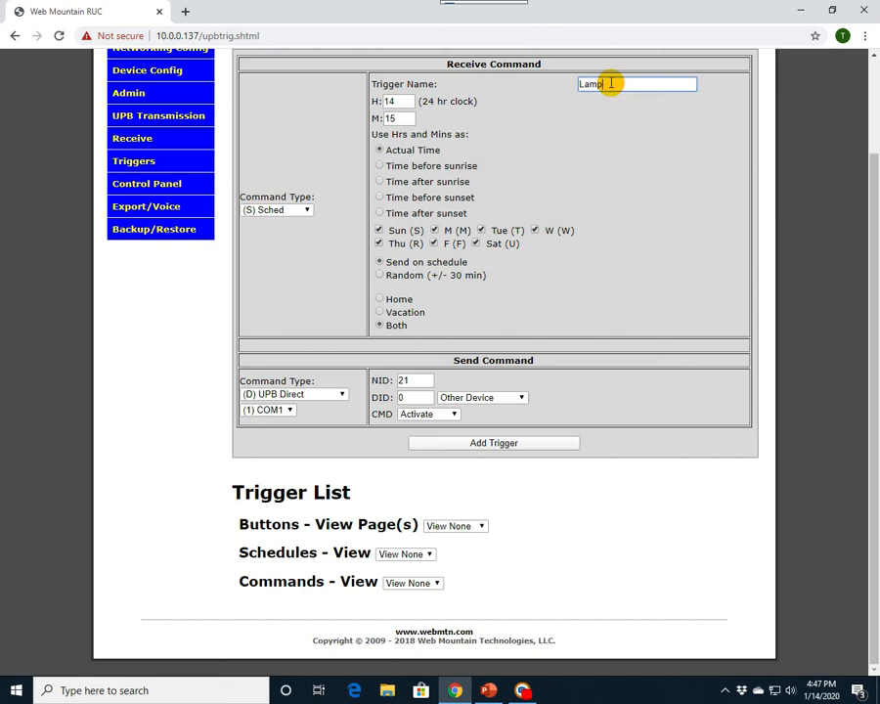
type(" On")
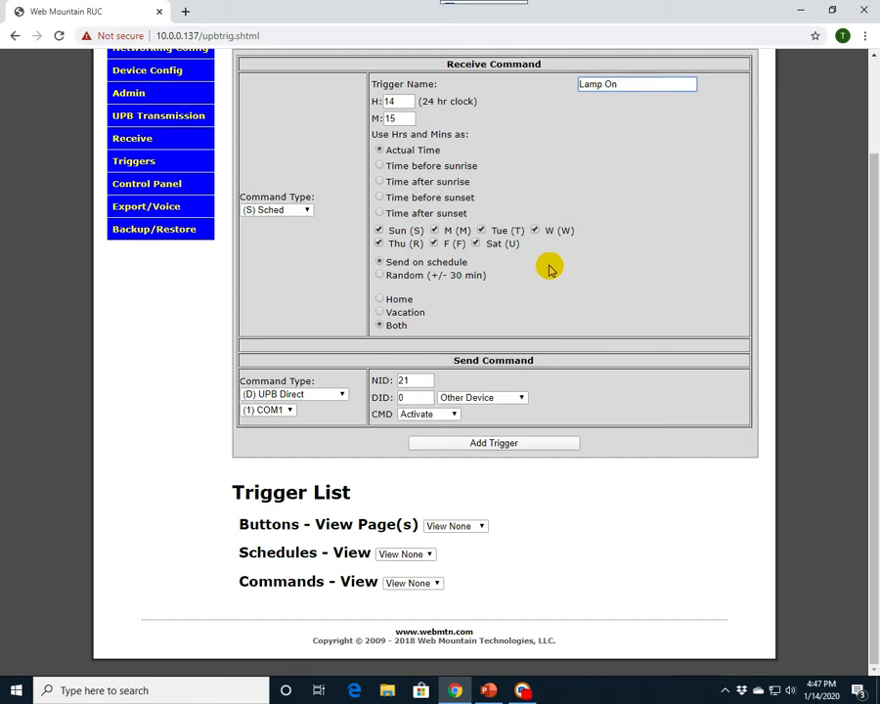
- Set the send command to (D) UPB Direct and choose Front - Landscape as its target device
left_click(342, 396)
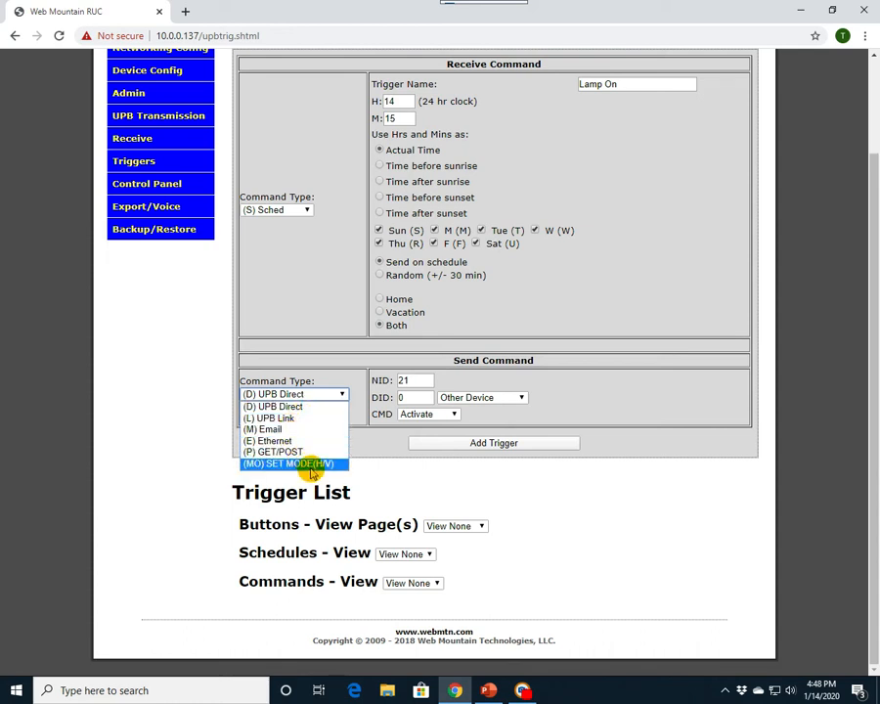
left_click(315, 404)
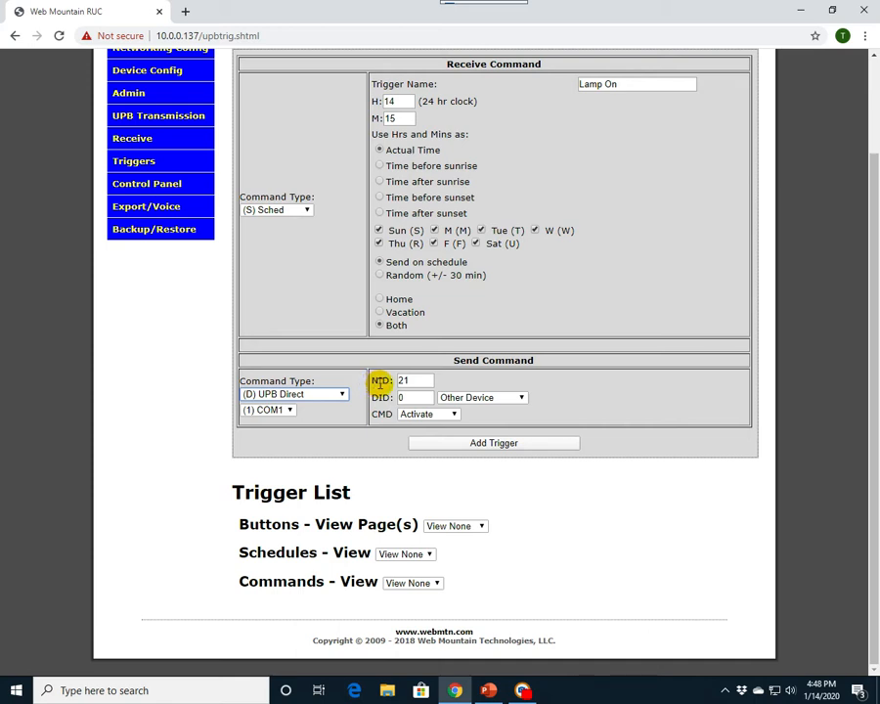
left_click(523, 399)
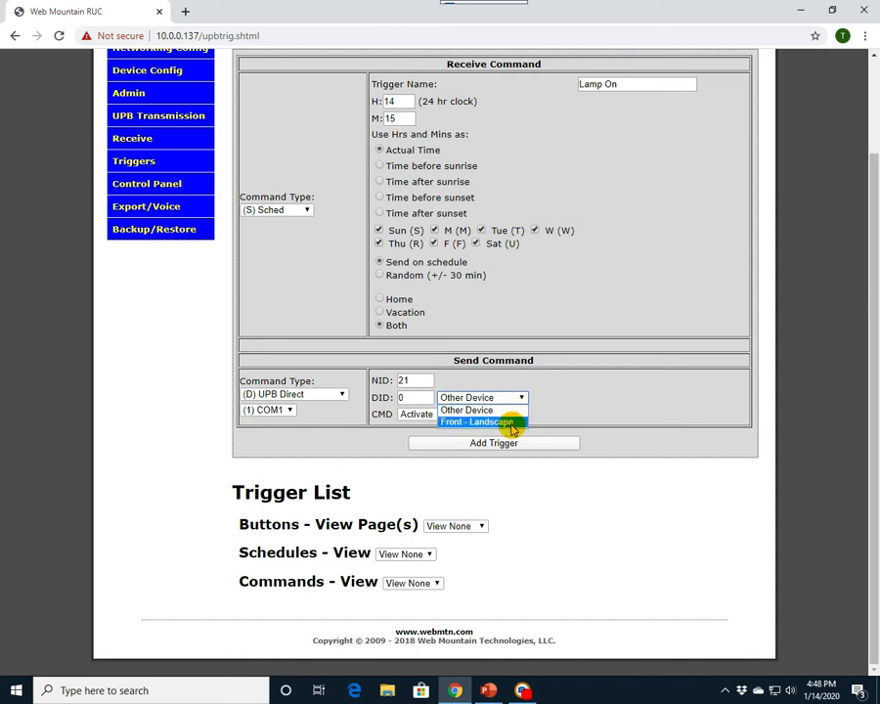
left_click(513, 424)
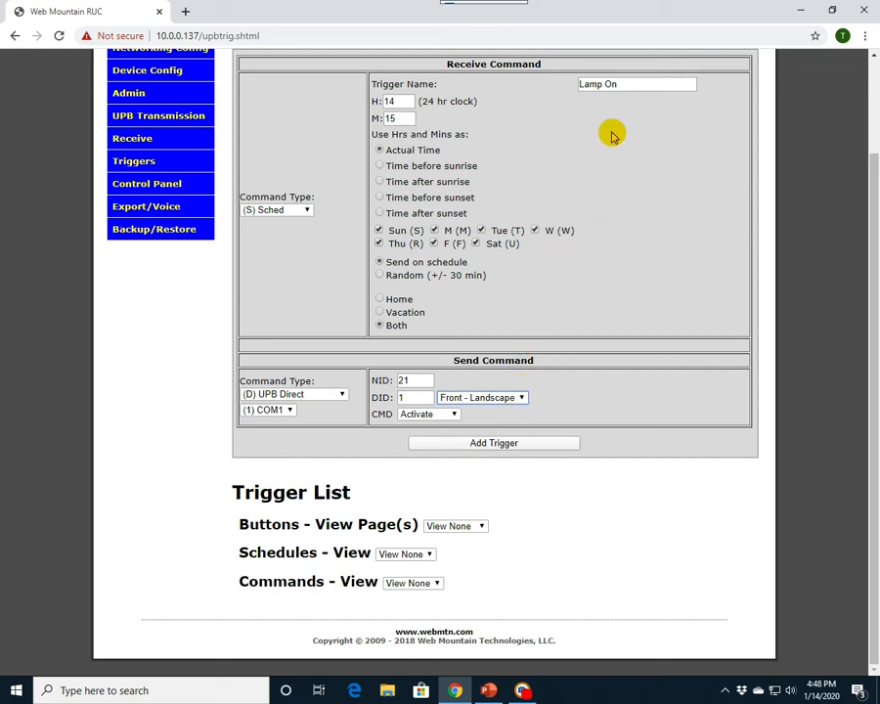
- Change the trigger name to "Landscape On", keep the Activate command, and add the trigger
left_click(602, 87)
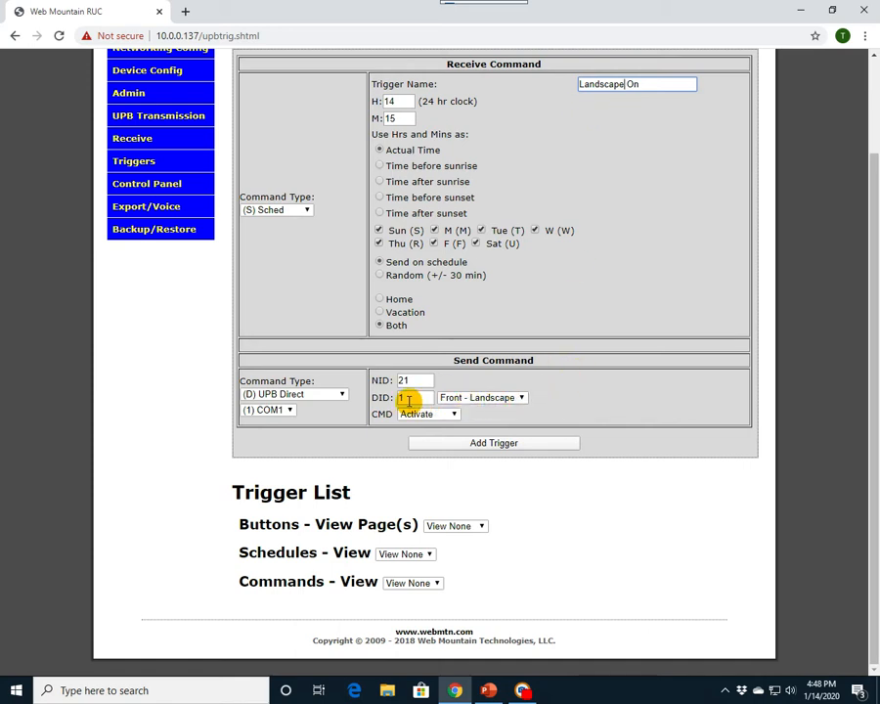
left_click(453, 414)
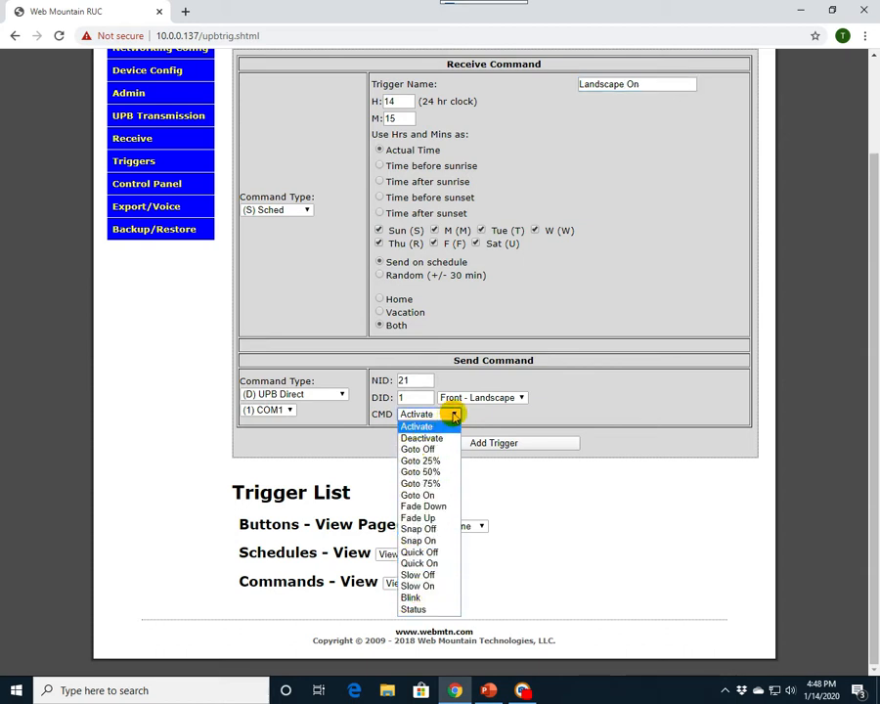
left_click(453, 414)
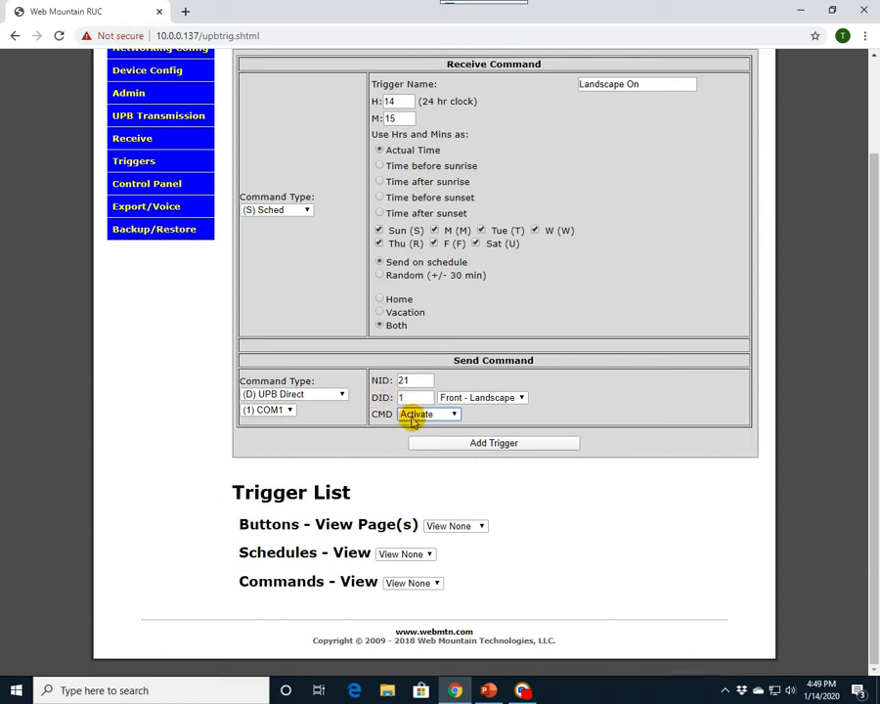
left_click(482, 445)
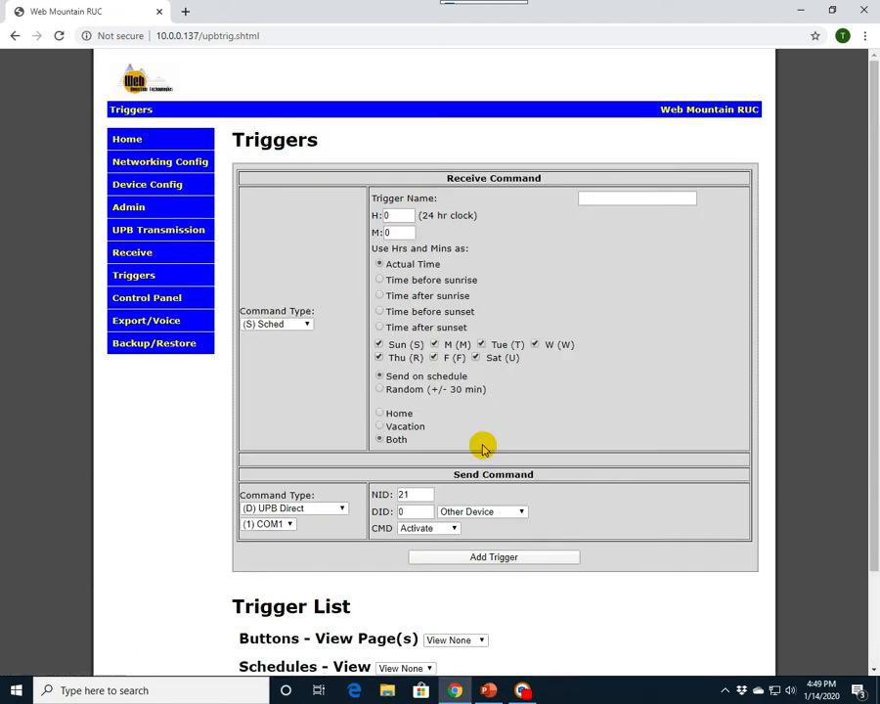
- View all schedules, edit the Landscape On trigger's name to "Front Landscape On", and save the edits
scroll(485, 438, "down", 2)
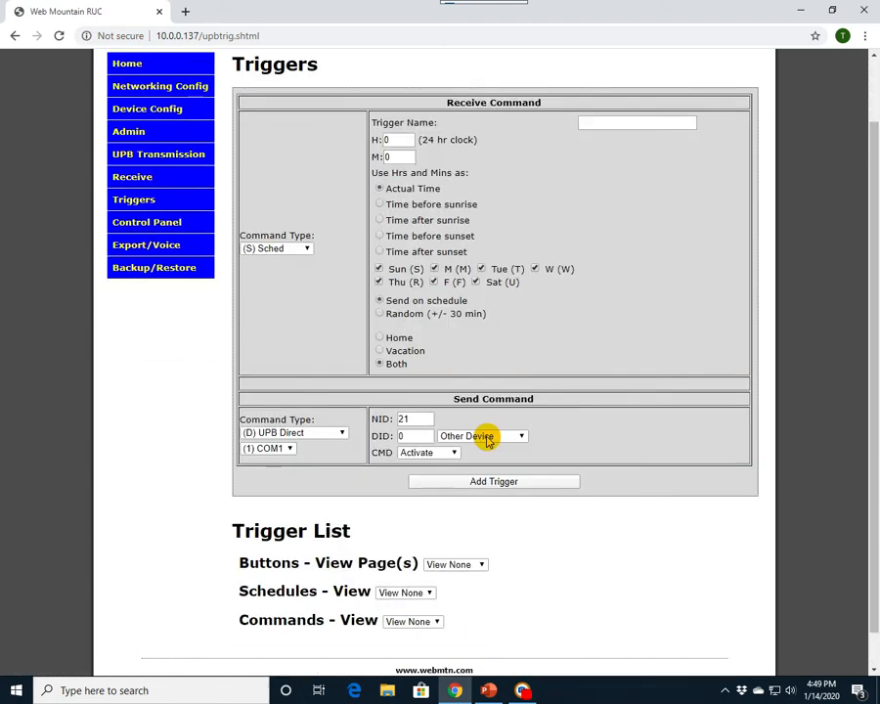
left_click(426, 554)
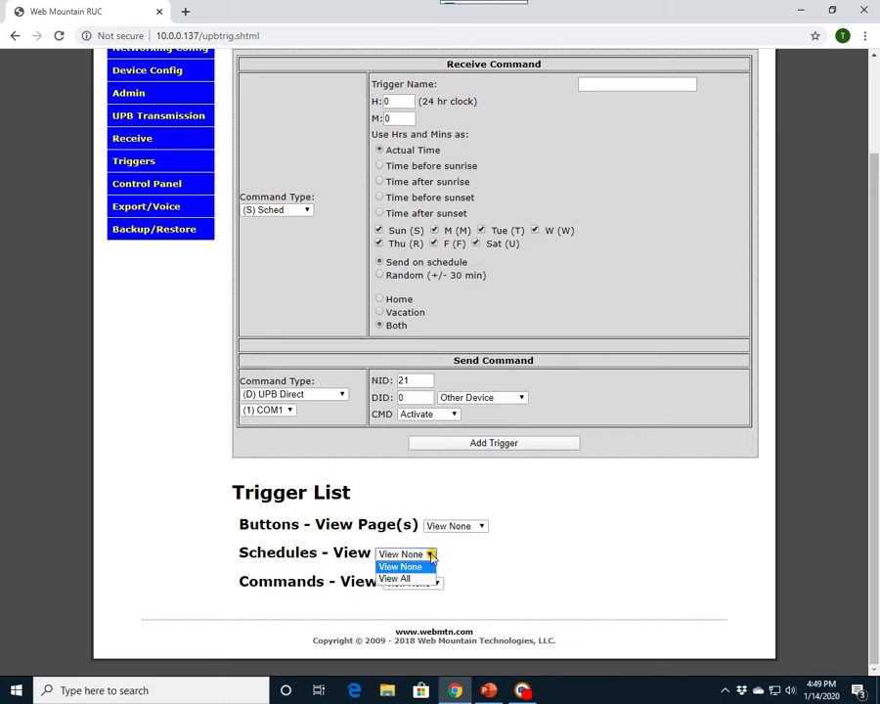
left_click(410, 579)
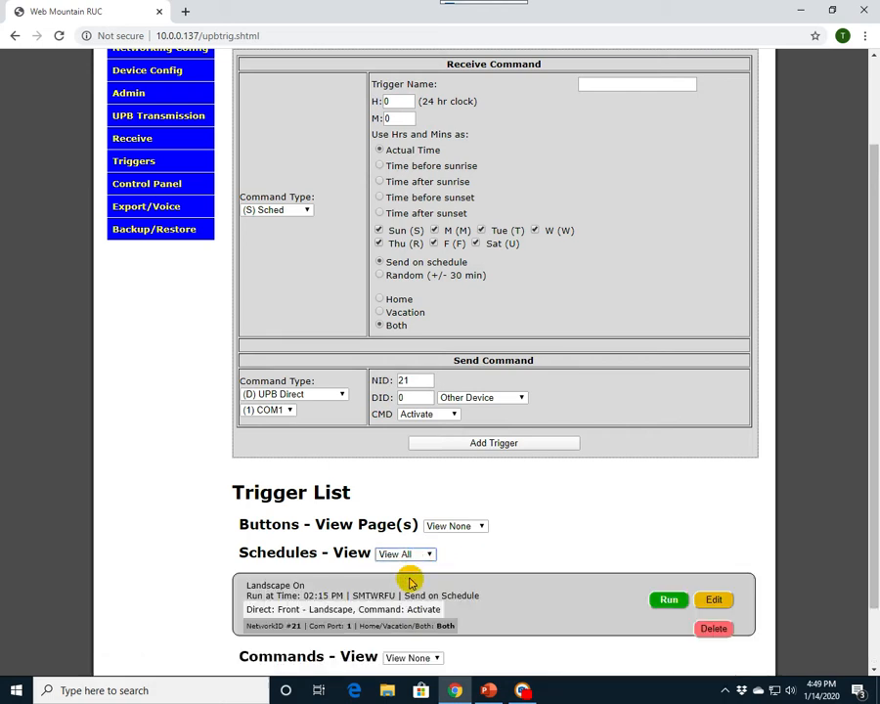
scroll(156, 521, "down", 2)
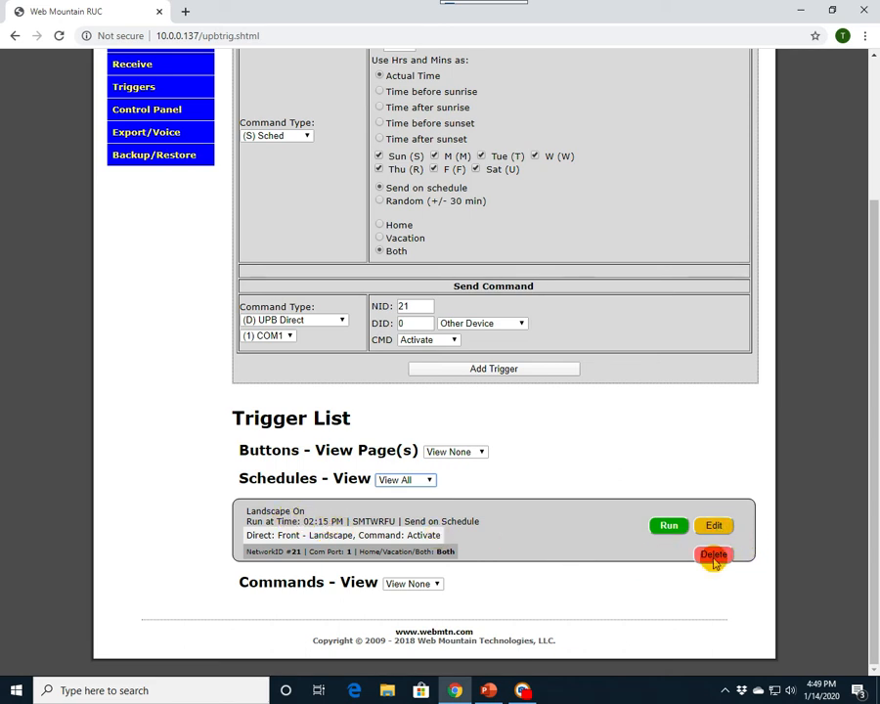
left_click(715, 526)
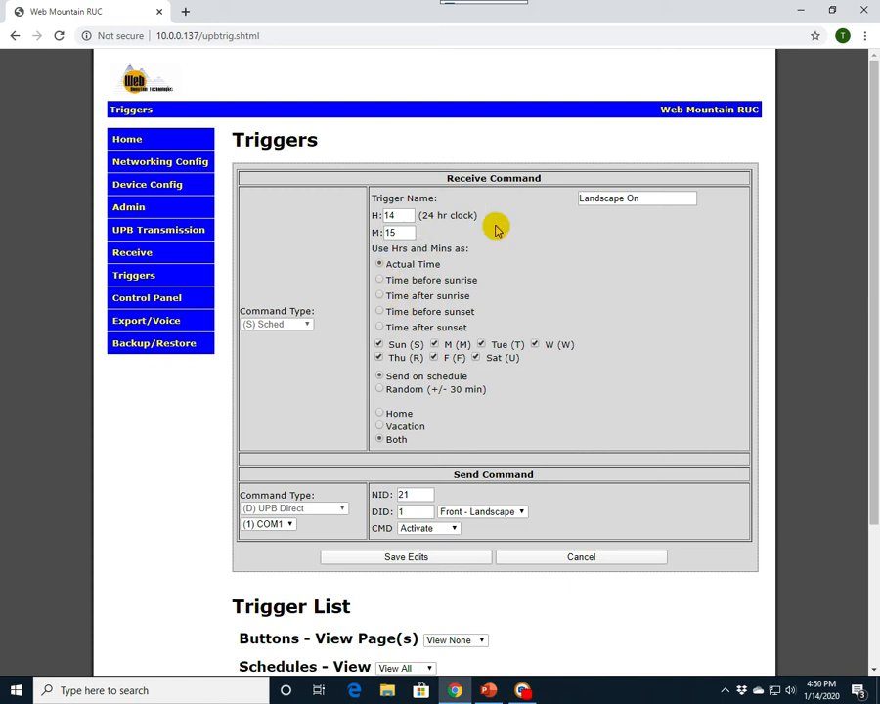
left_click(581, 199)
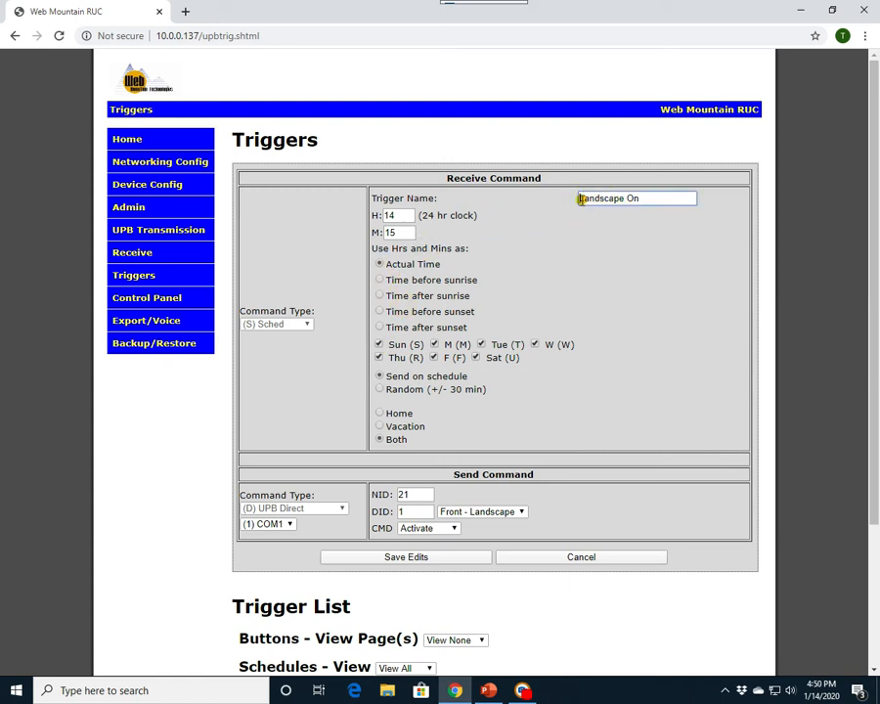
type("Fr")
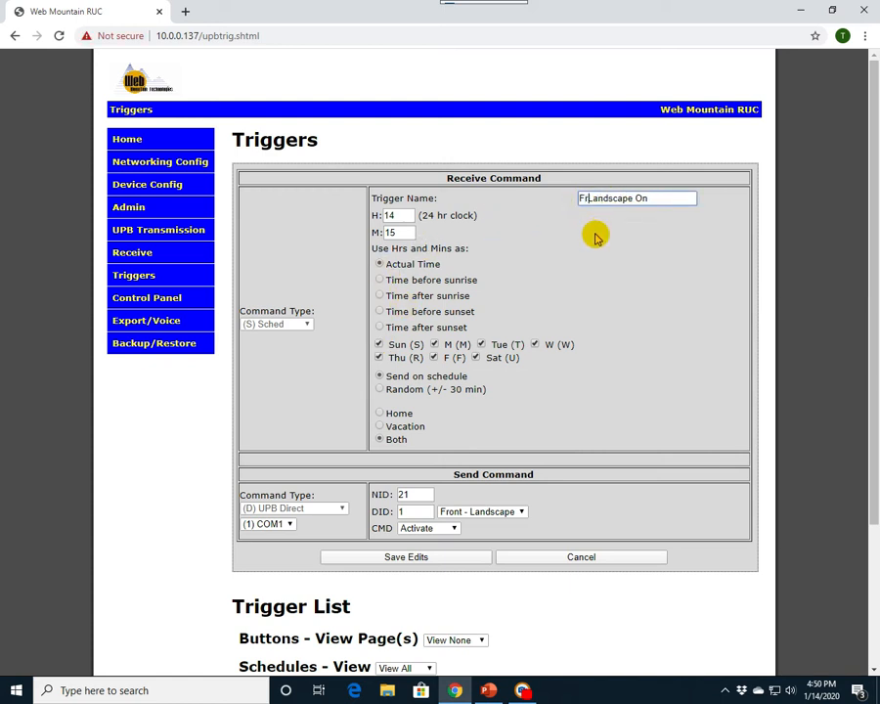
type("ont")
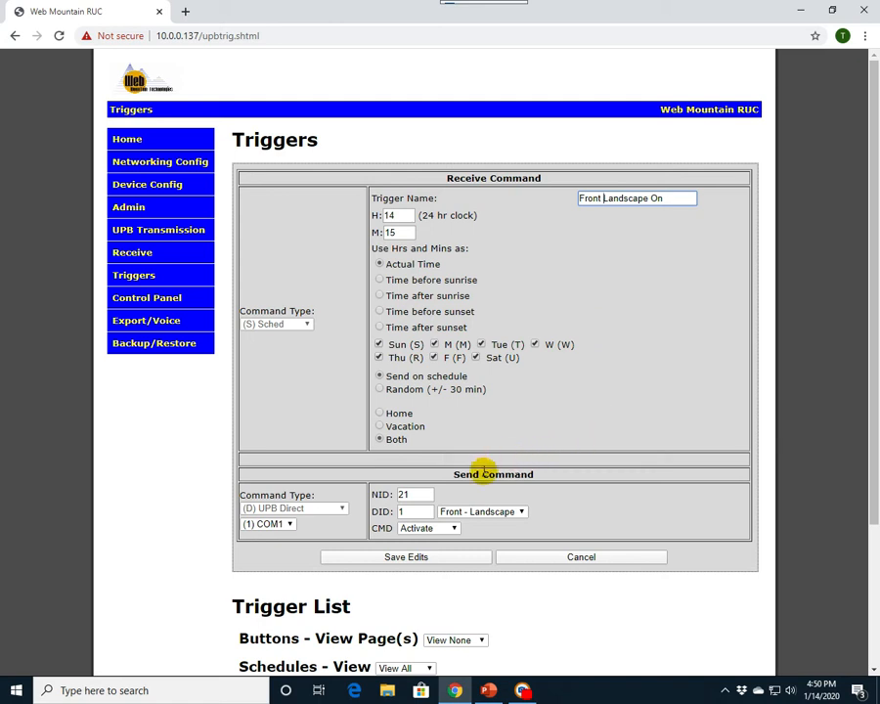
left_click(417, 558)
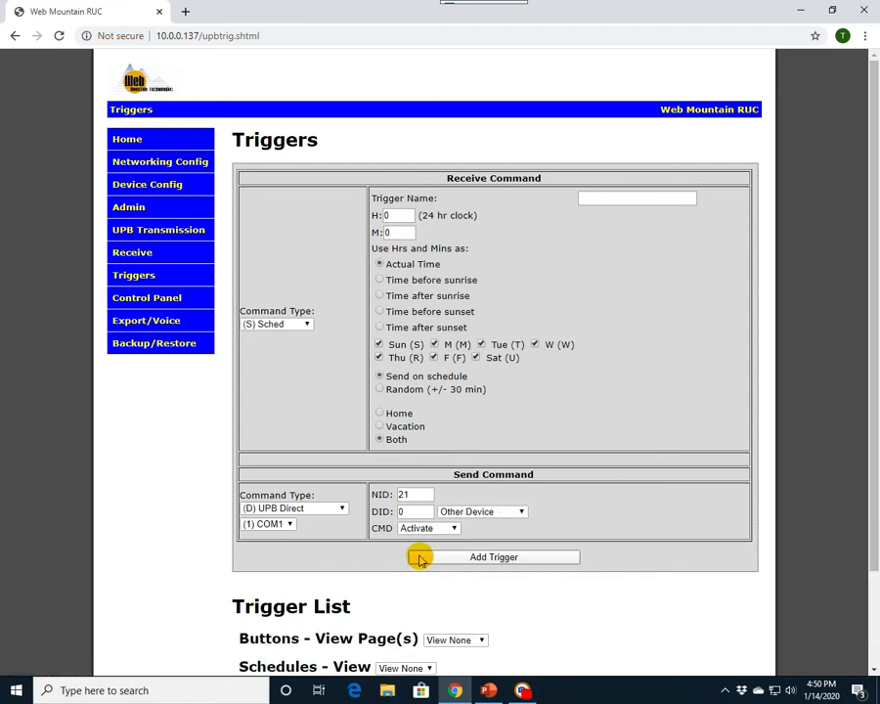
- View all schedules again to check the edited trigger's entry
scroll(417, 555, "down", 2)
left_click(430, 554)
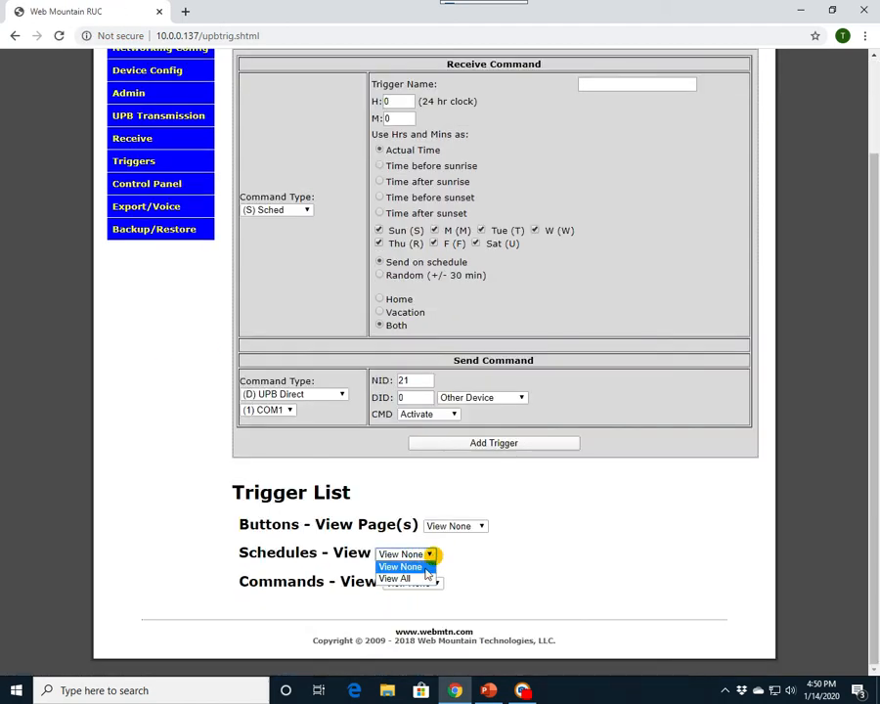
left_click(427, 577)
scroll(168, 497, "down", 1)
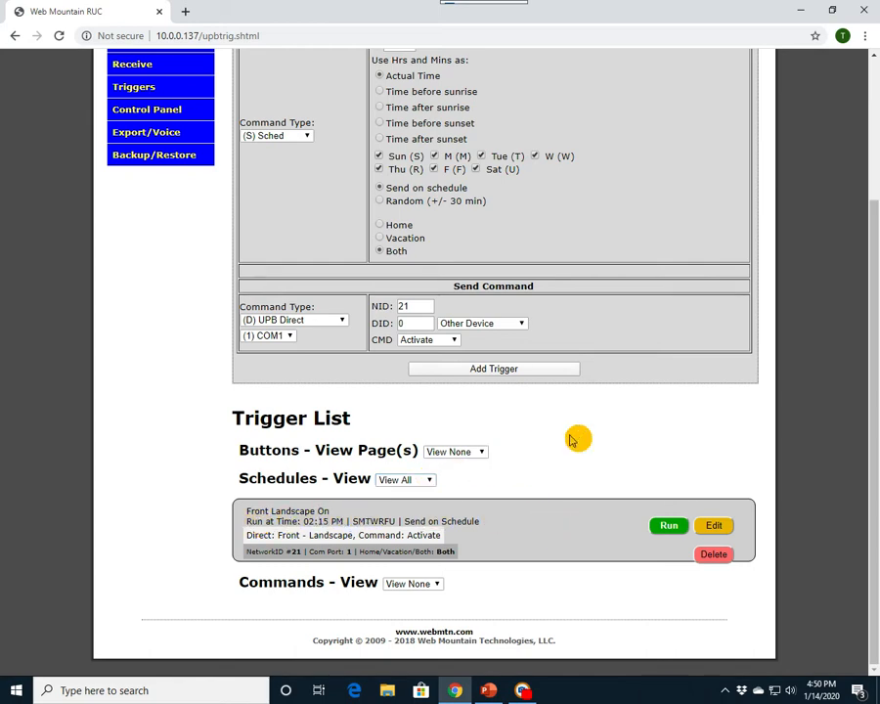
- Set up a new schedule trigger for 10 minutes before sunset and name it "Sunset Landscape On"
scroll(501, 403, "up", 3)
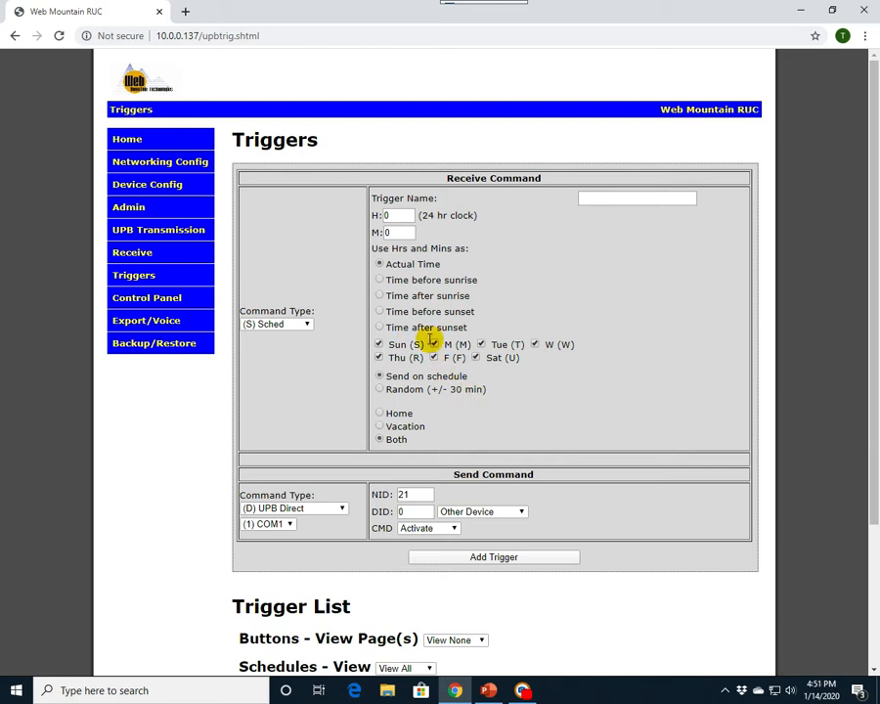
left_click(380, 312)
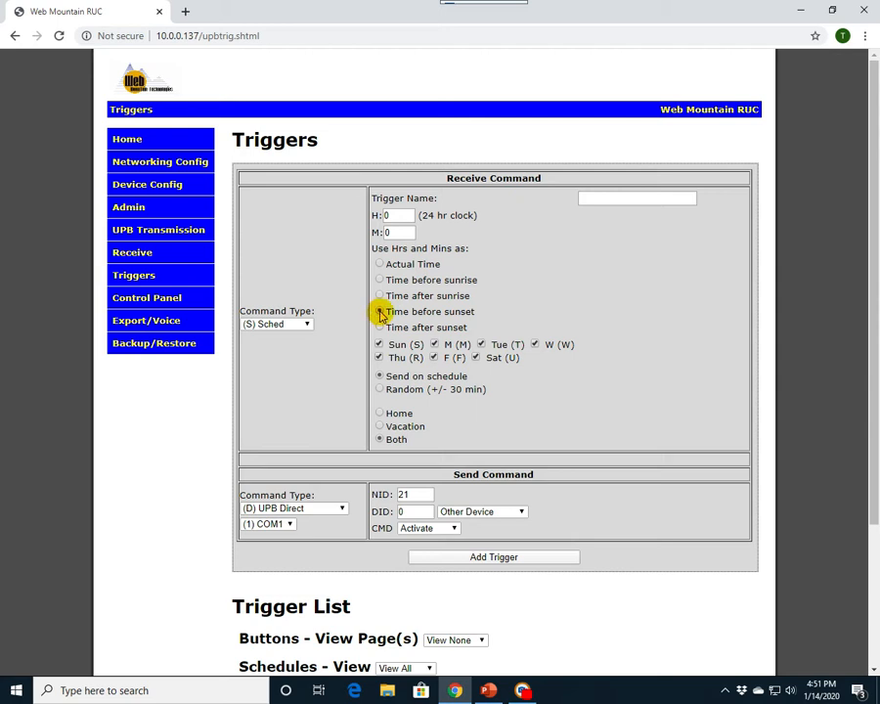
double_click(393, 232)
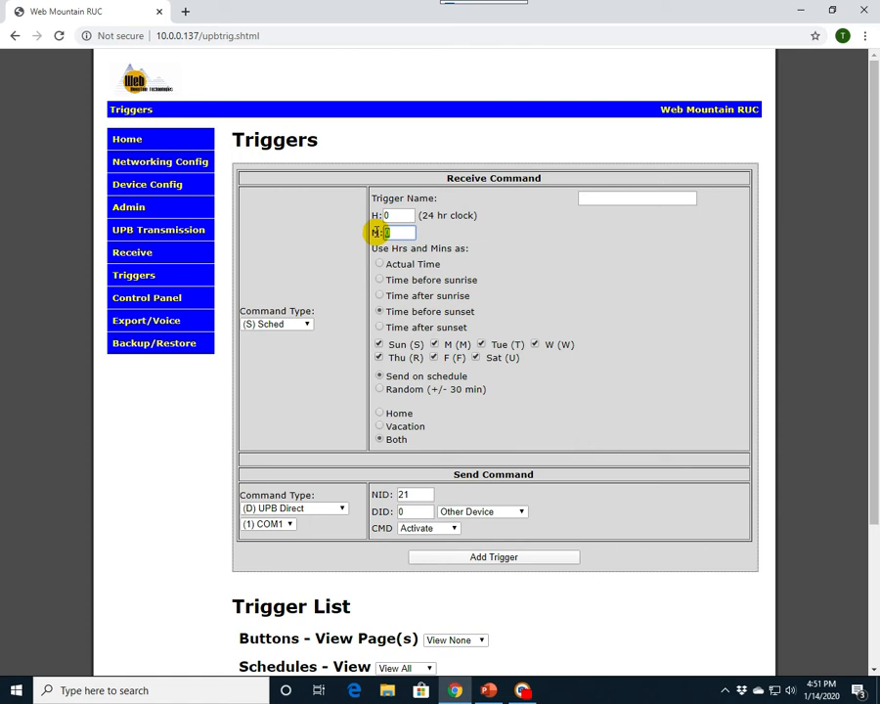
type("10")
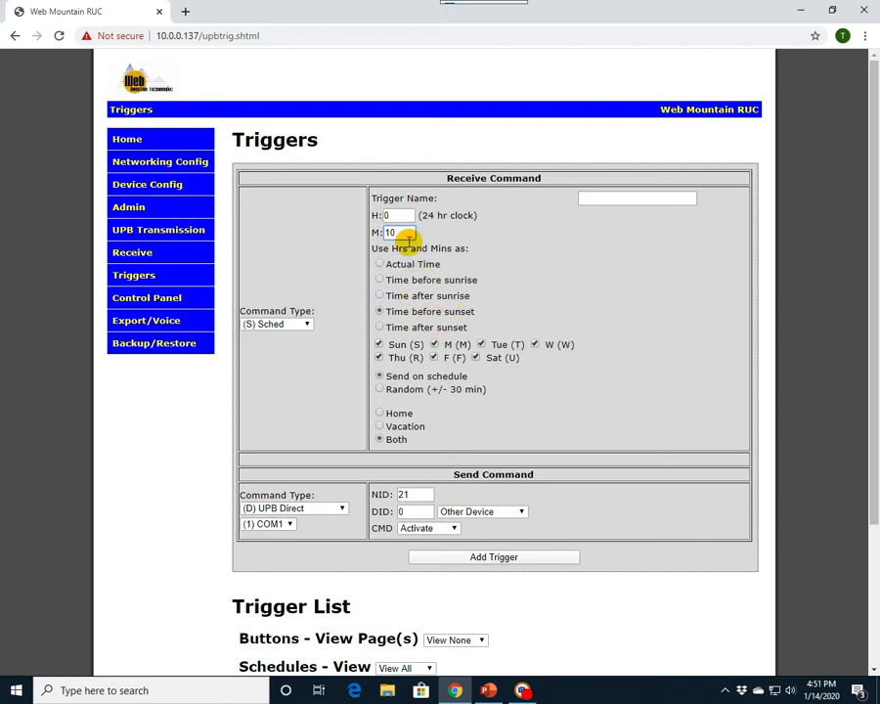
left_click(616, 199)
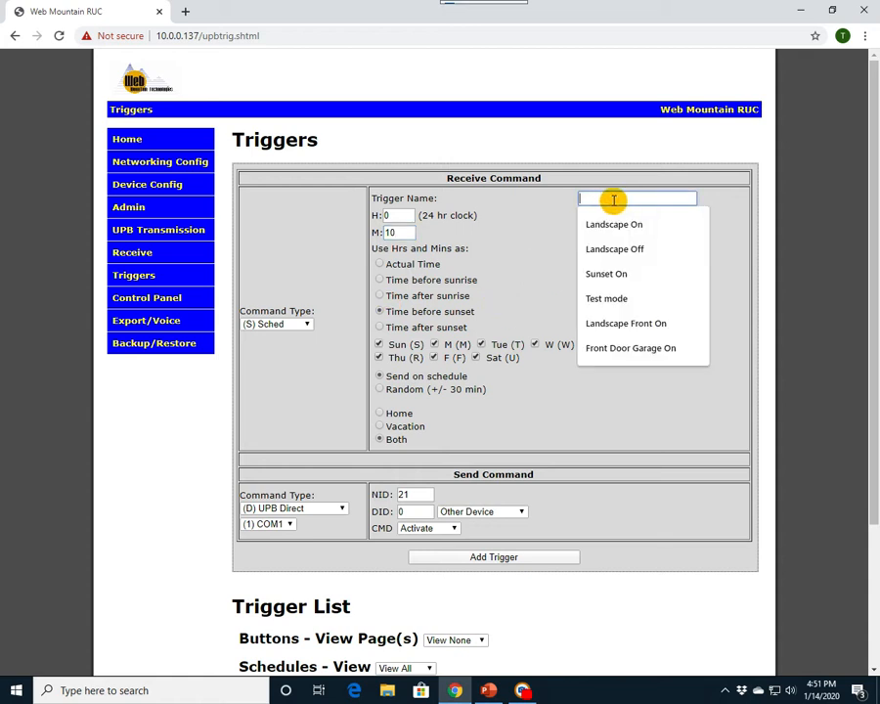
type("Sunset O")
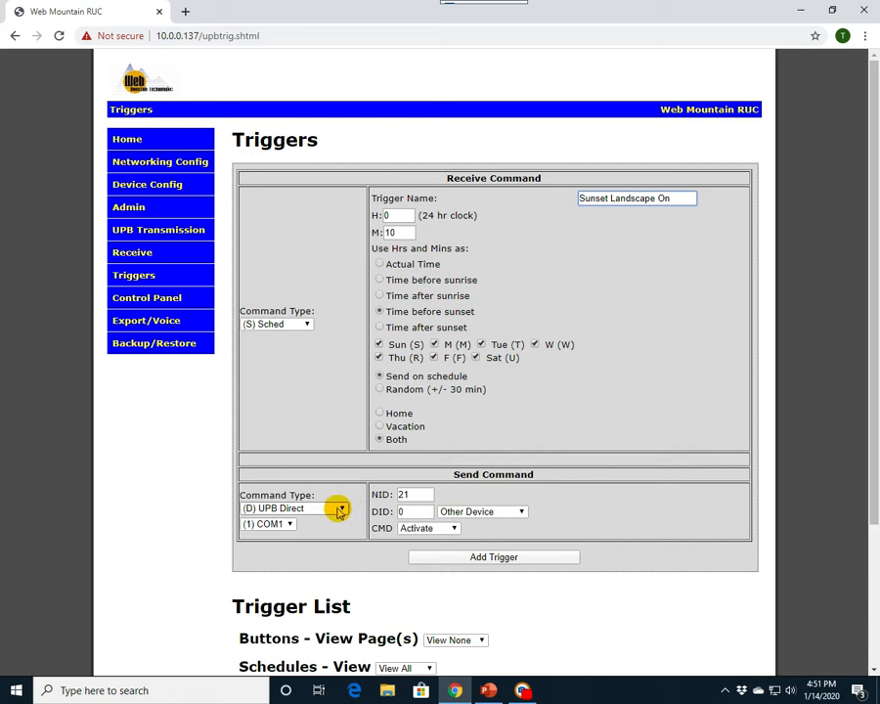
- Choose Front - Landscape as the sunset trigger's target device and add the trigger
left_click(521, 512)
left_click(497, 537)
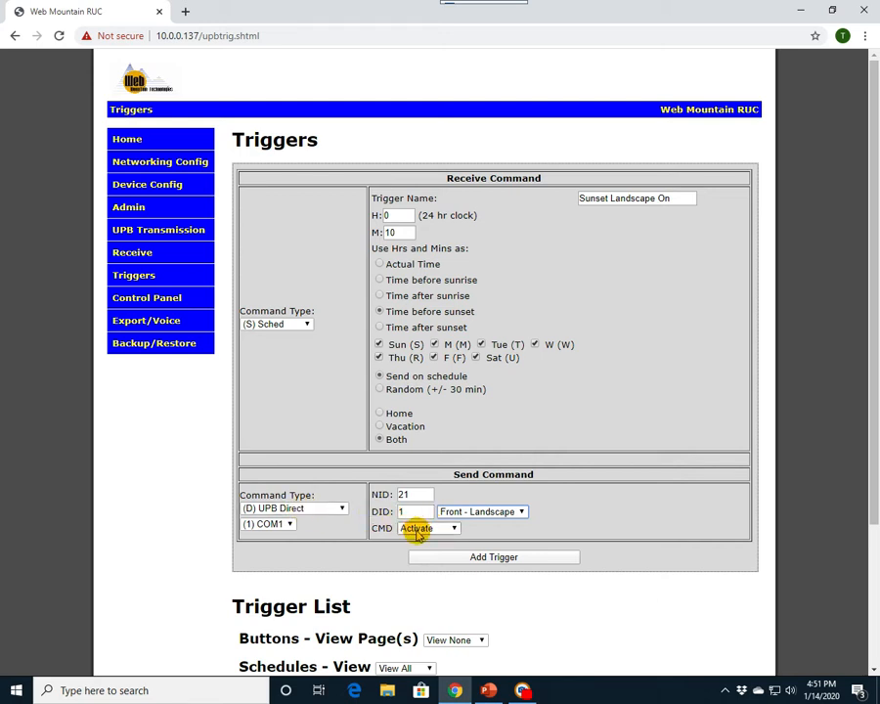
left_click(480, 558)
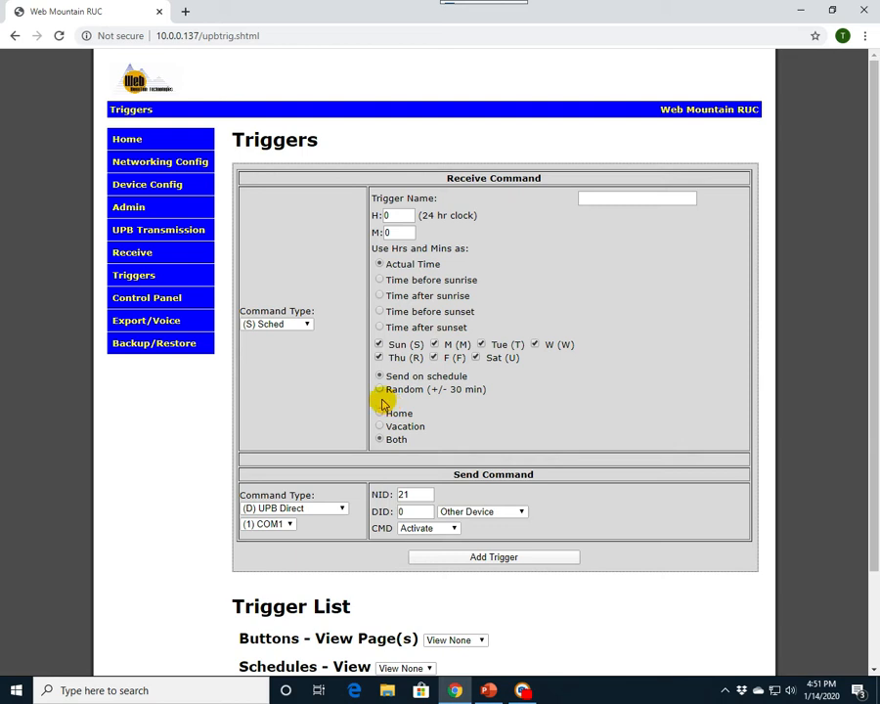
- Set the next schedule trigger to use time before sunrise and name it "Sunrise Landscape Off"
left_click(380, 281)
left_click(380, 297)
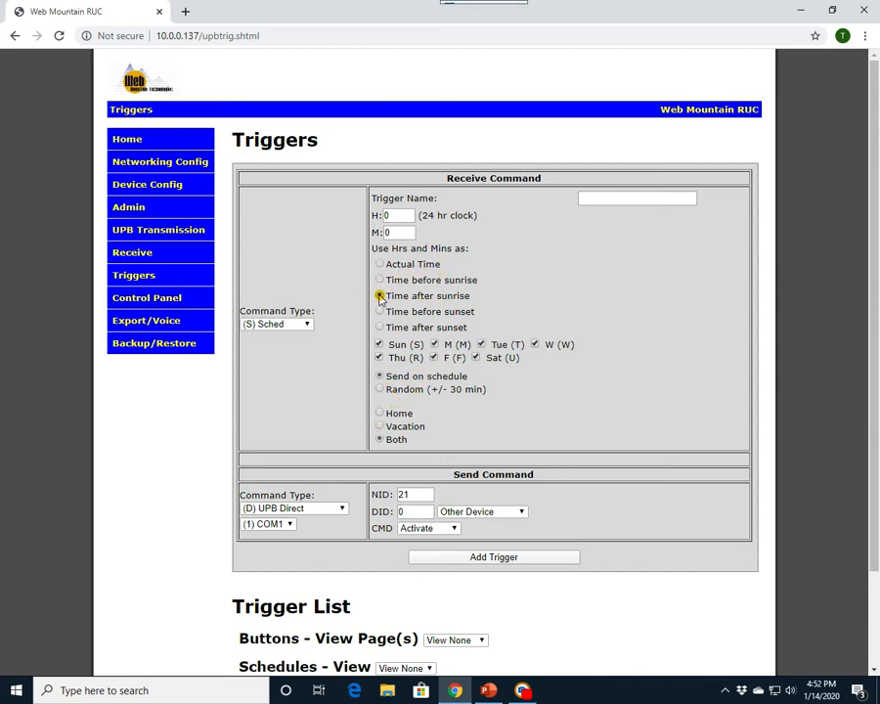
left_click(380, 280)
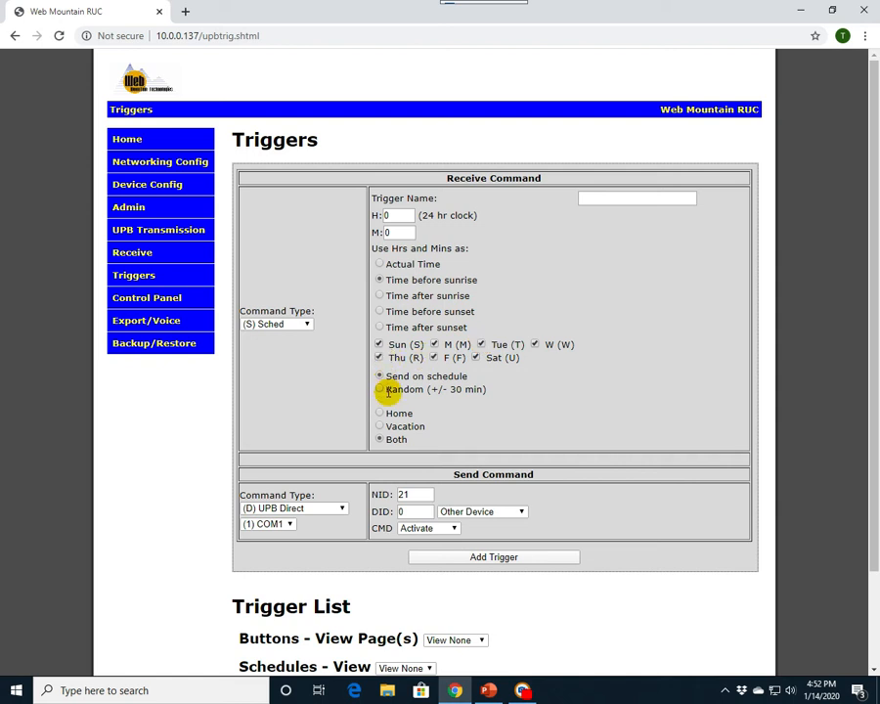
left_click(596, 199)
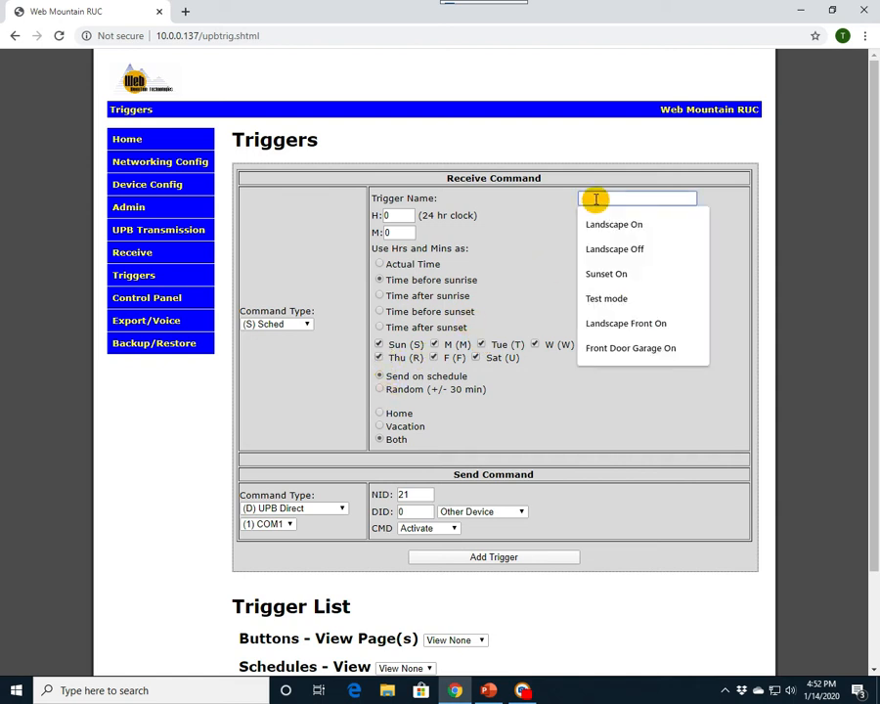
type("Sunrise Landscape Off")
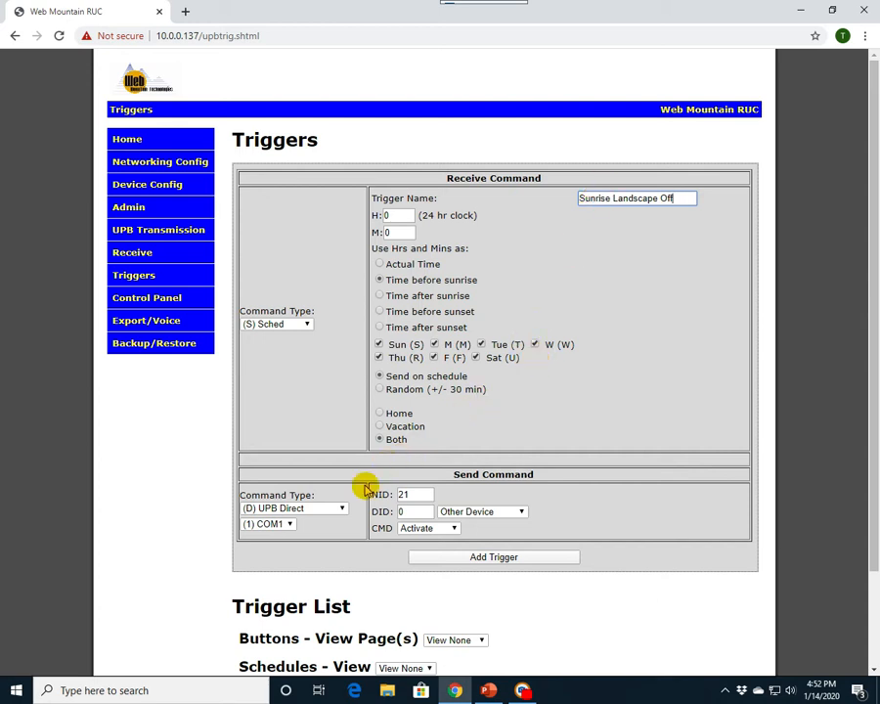
- Set the sunrise trigger's send command type to (L) UPB Link and choose the Landscape link
left_click(519, 512)
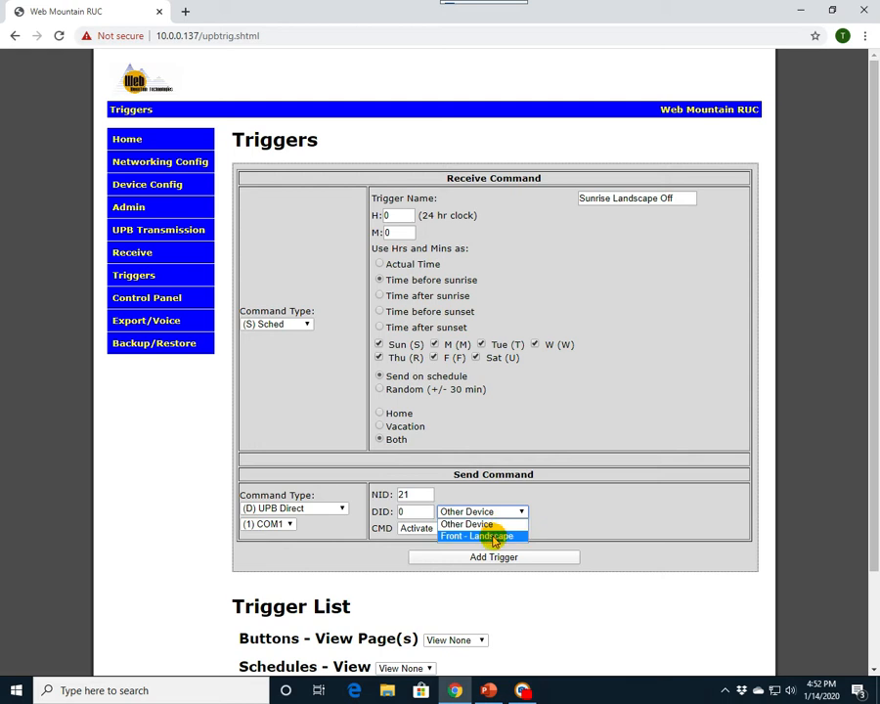
left_click(518, 510)
left_click(342, 510)
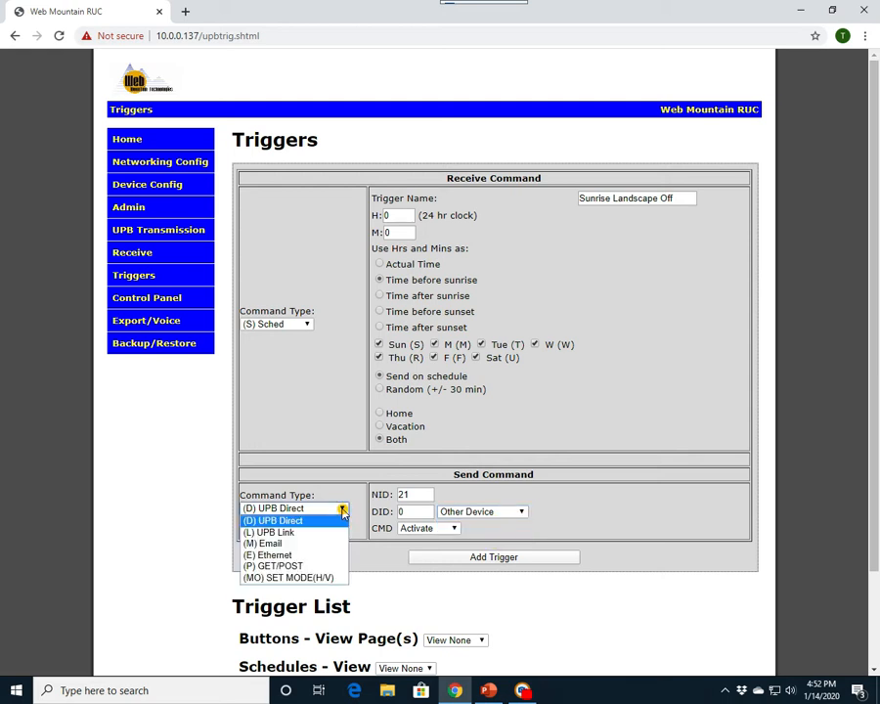
left_click(298, 532)
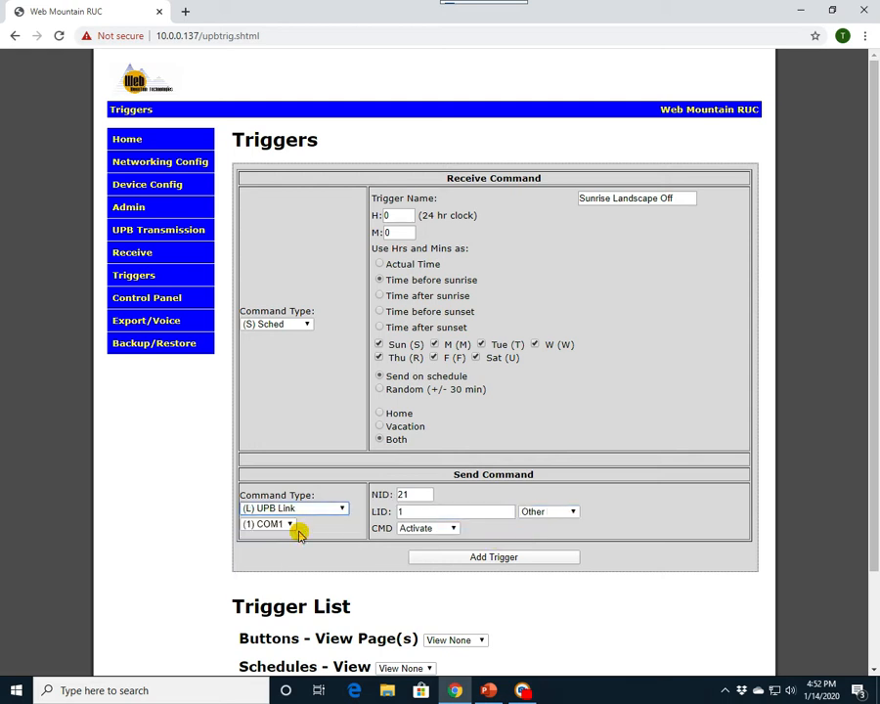
left_click(574, 512)
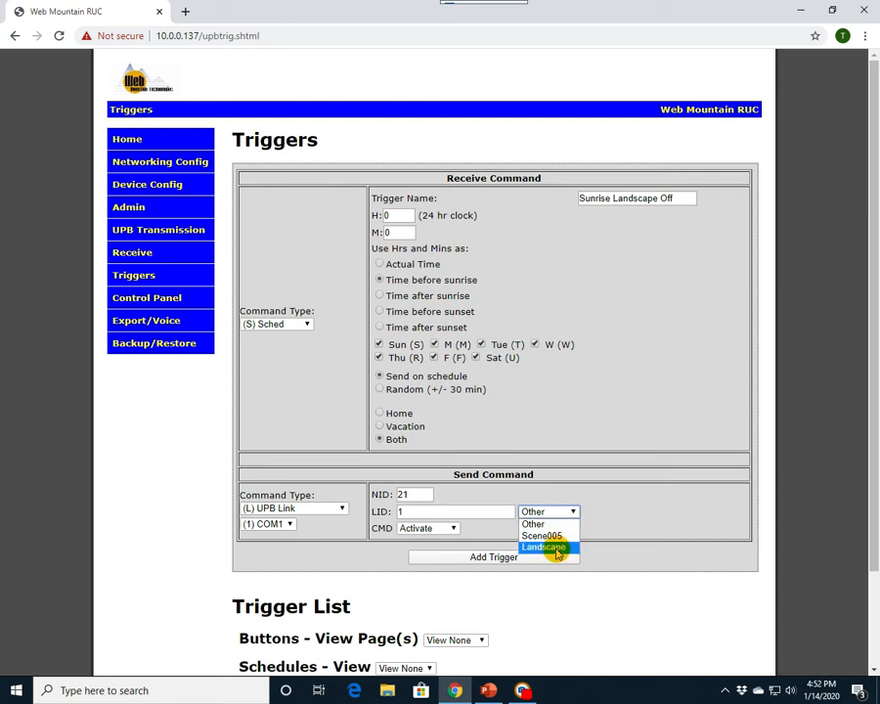
left_click(555, 550)
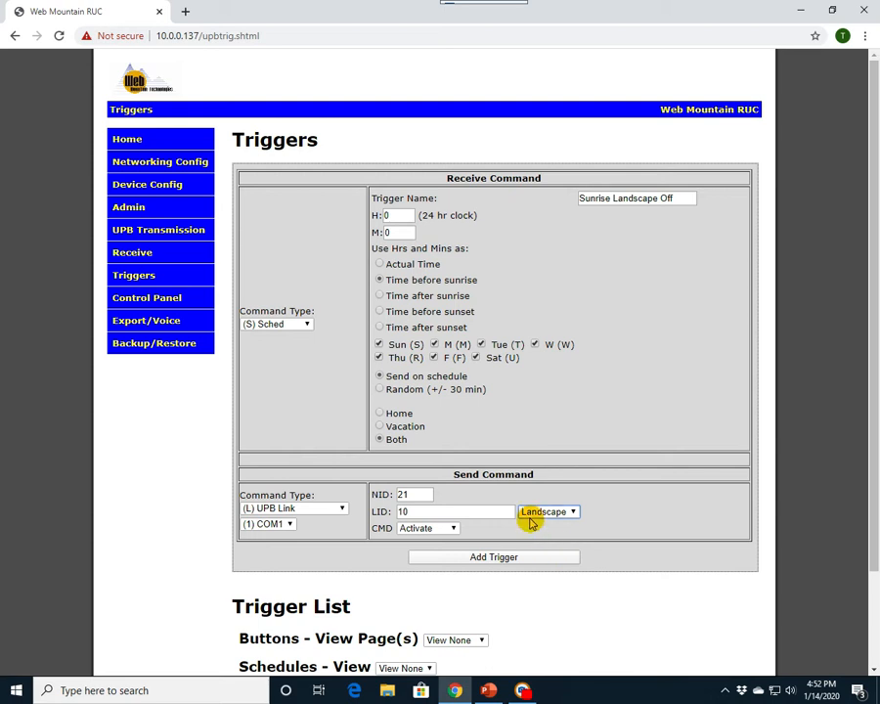
- Set the command sent to the Landscape link to Deactivate
left_click(453, 530)
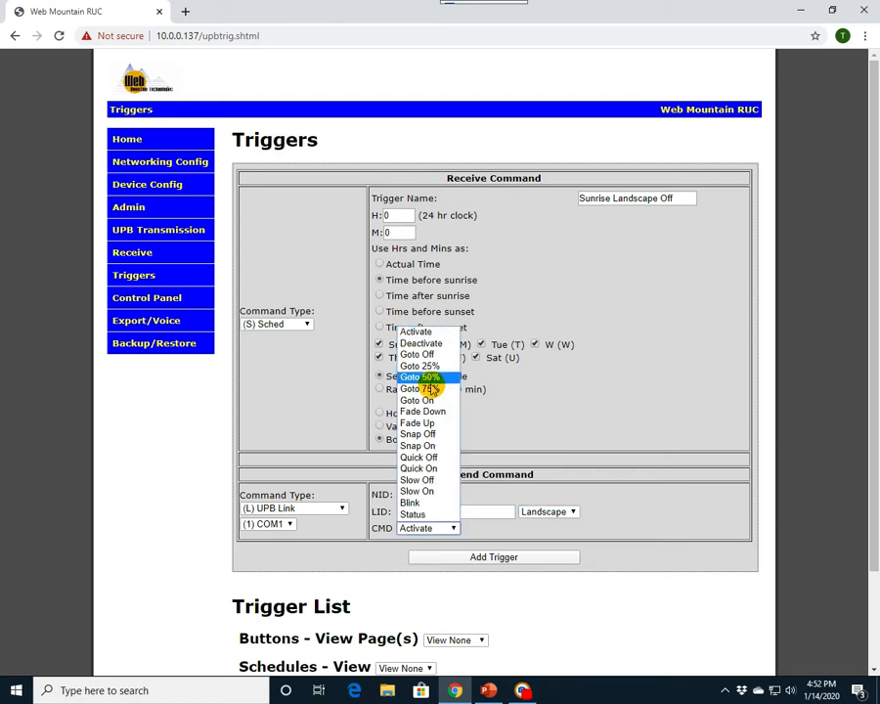
left_click(438, 344)
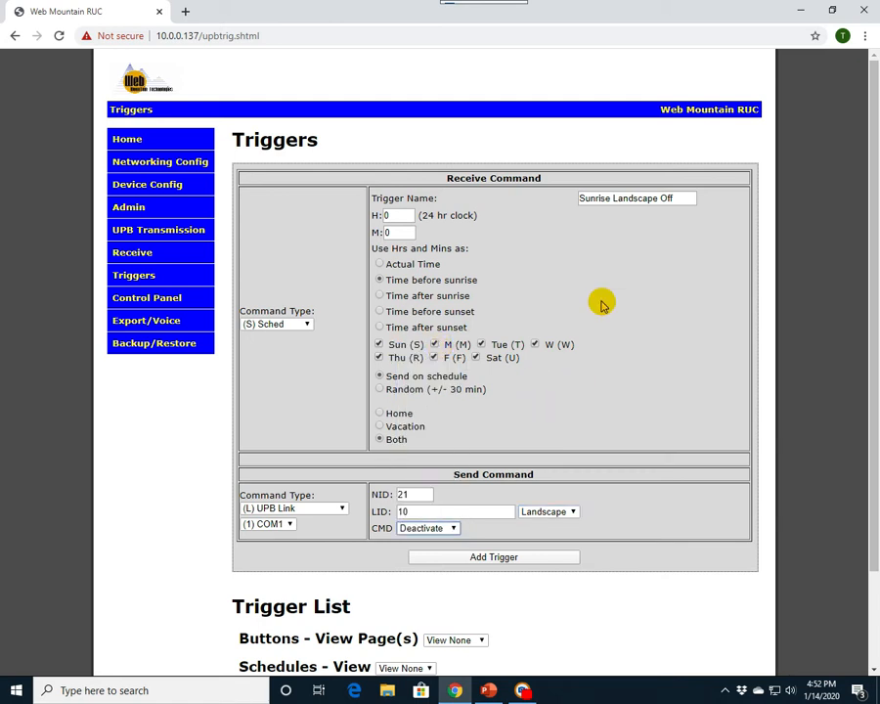
double_click(405, 508)
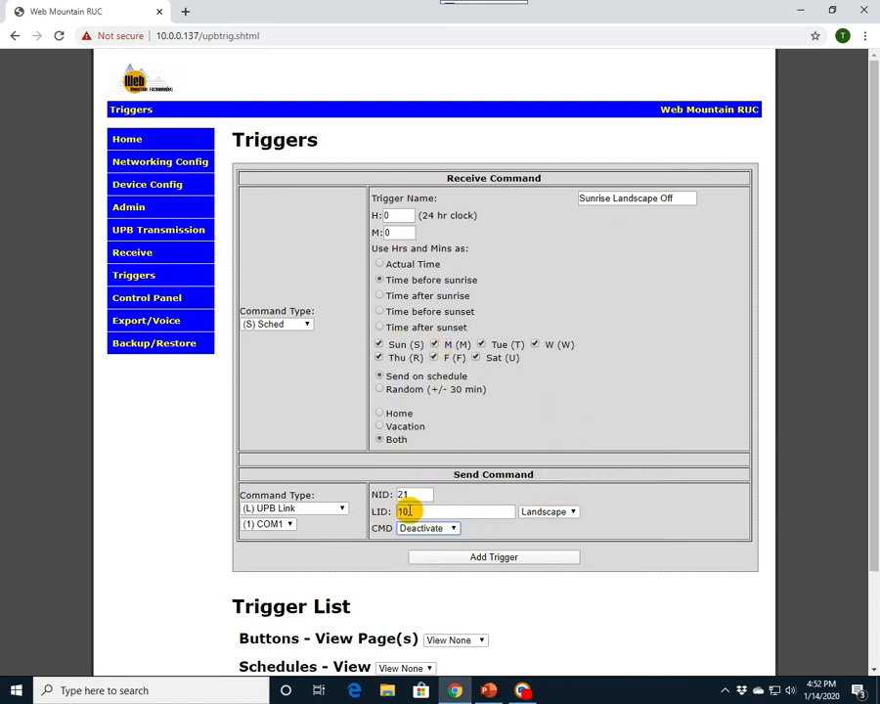
- Add the Sunrise Landscape Off trigger and display all schedules in the Trigger List
left_click(417, 510)
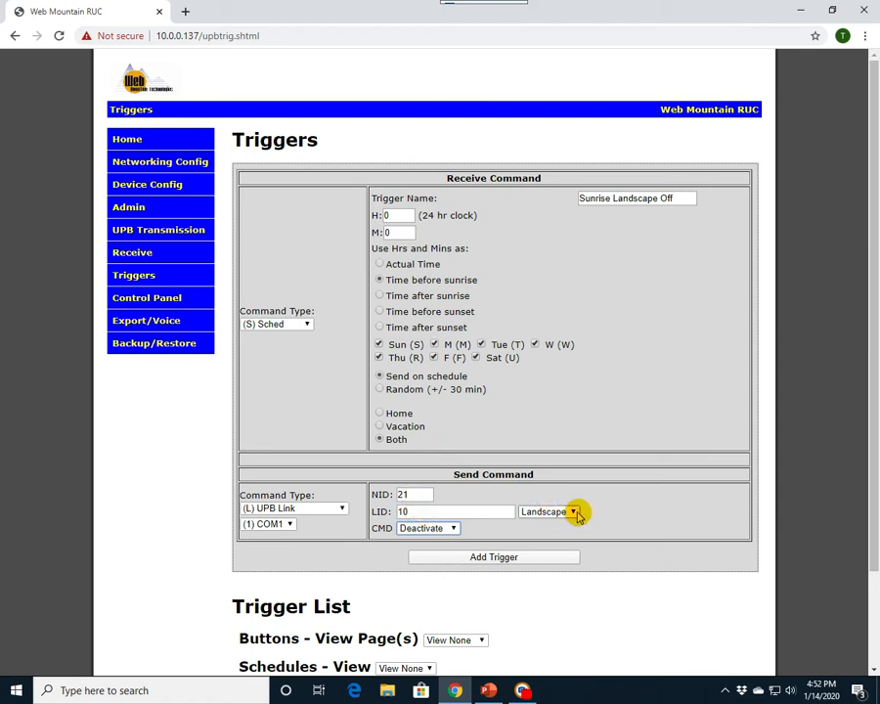
left_click(486, 561)
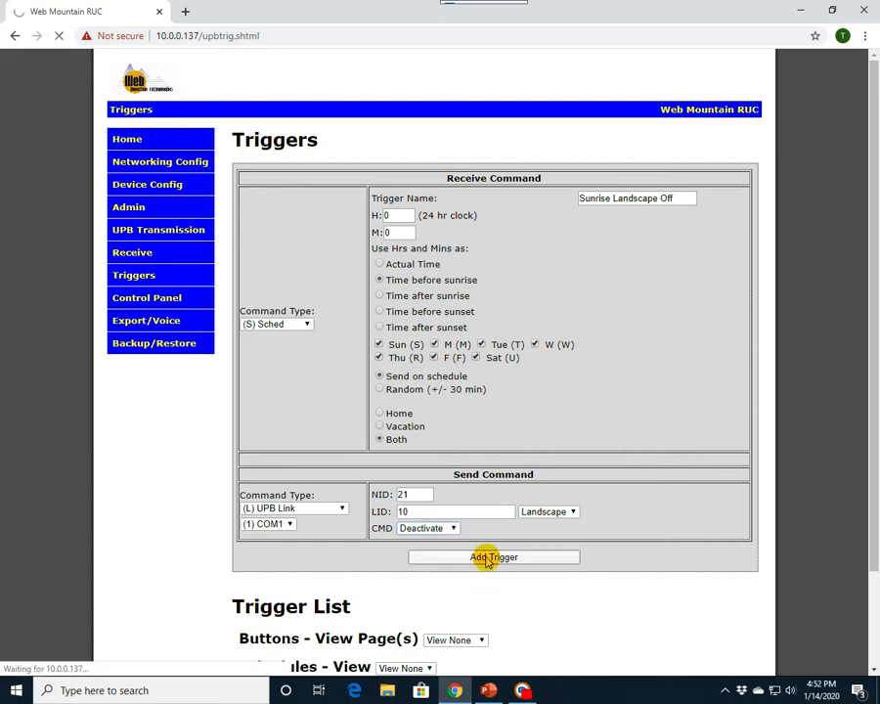
scroll(470, 554, "down", 2)
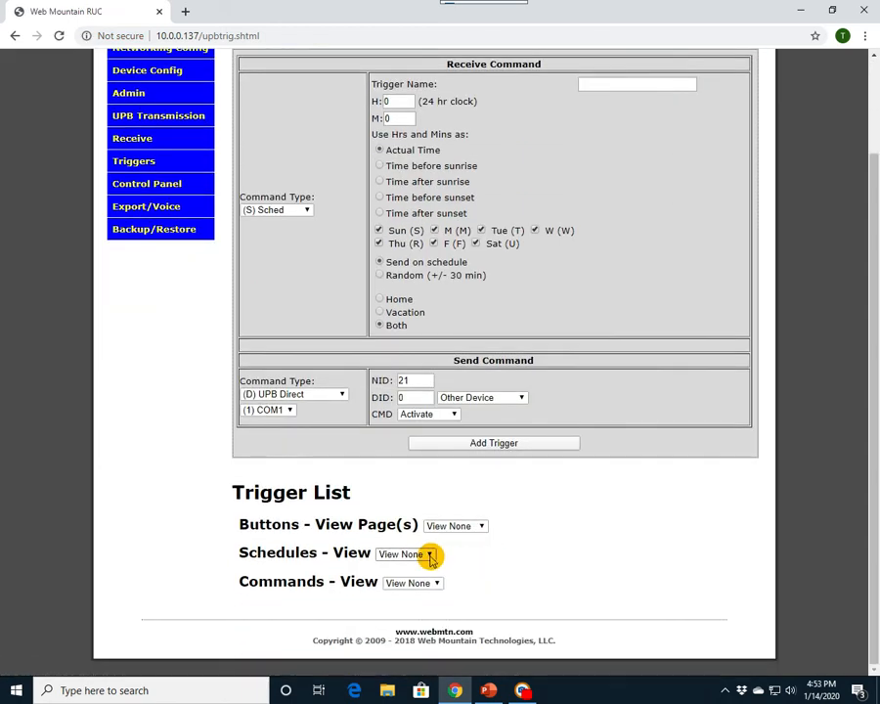
left_click(430, 555)
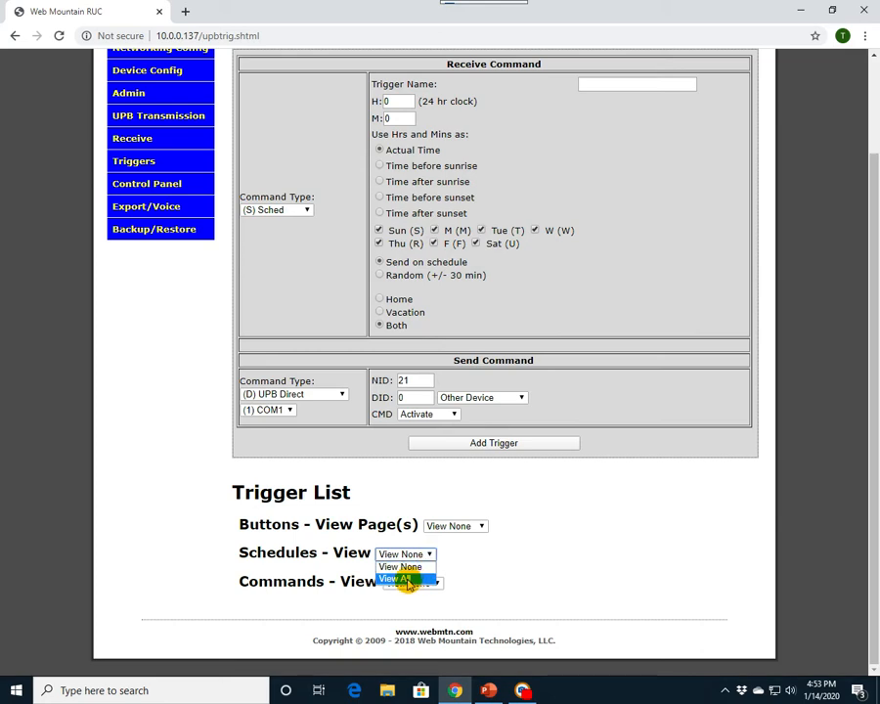
left_click(401, 578)
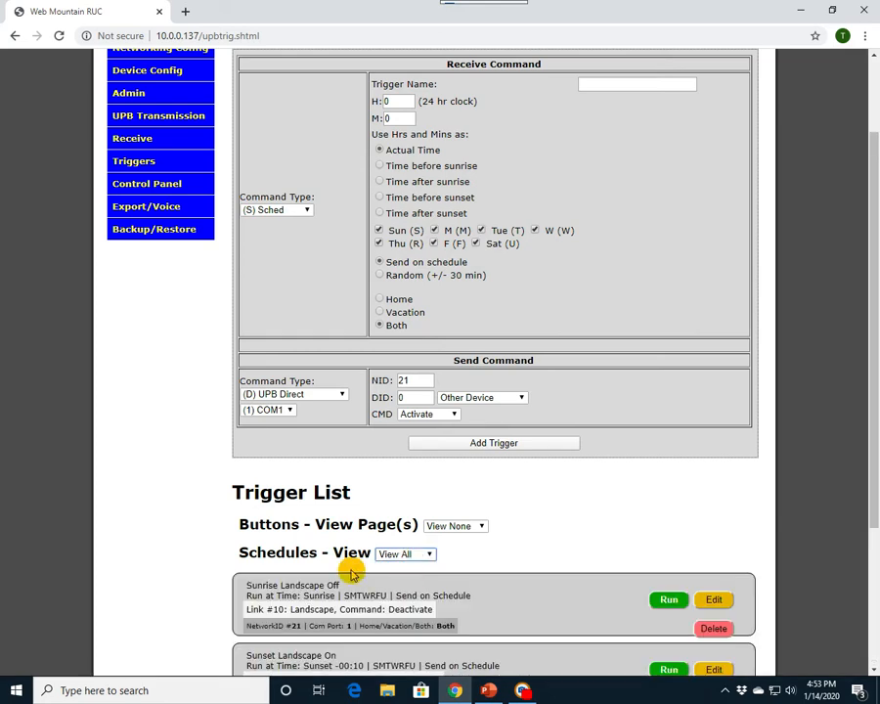
scroll(181, 518, "down", 3)
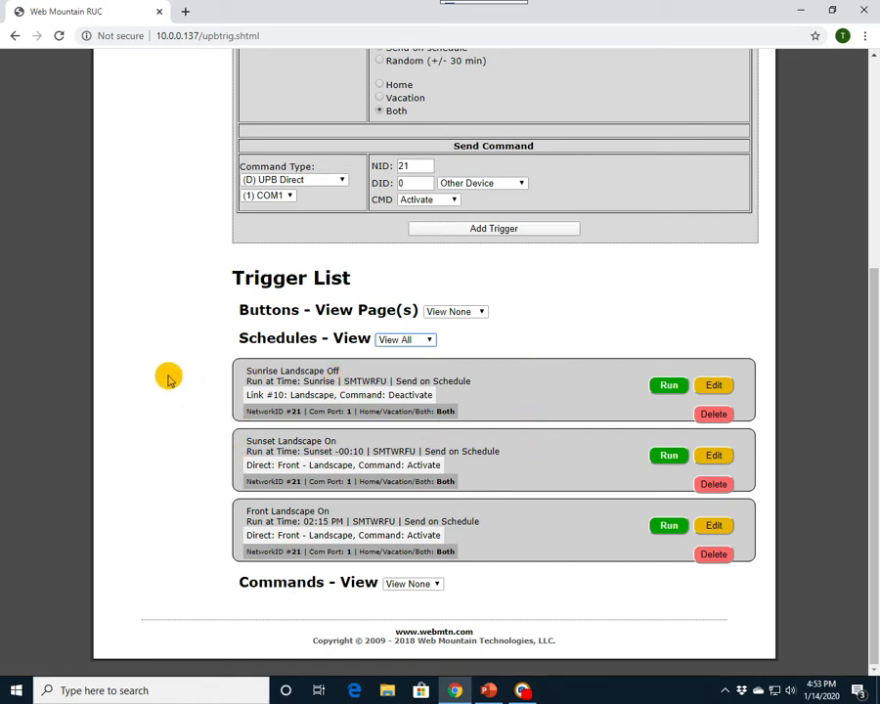
- Hide the schedules in the Trigger List and review the button triggers of all pages
left_click(428, 337)
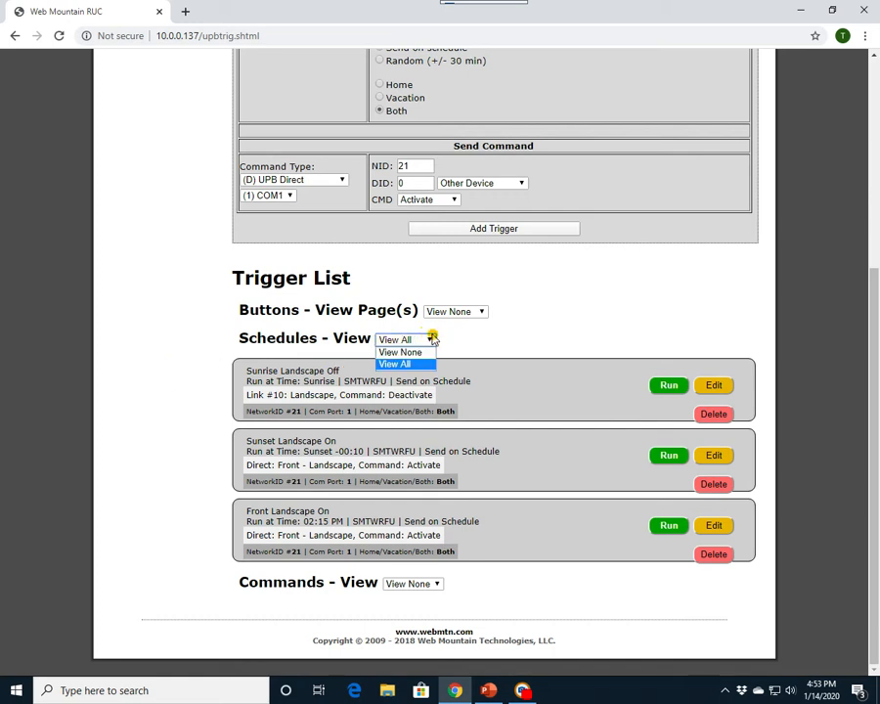
left_click(411, 352)
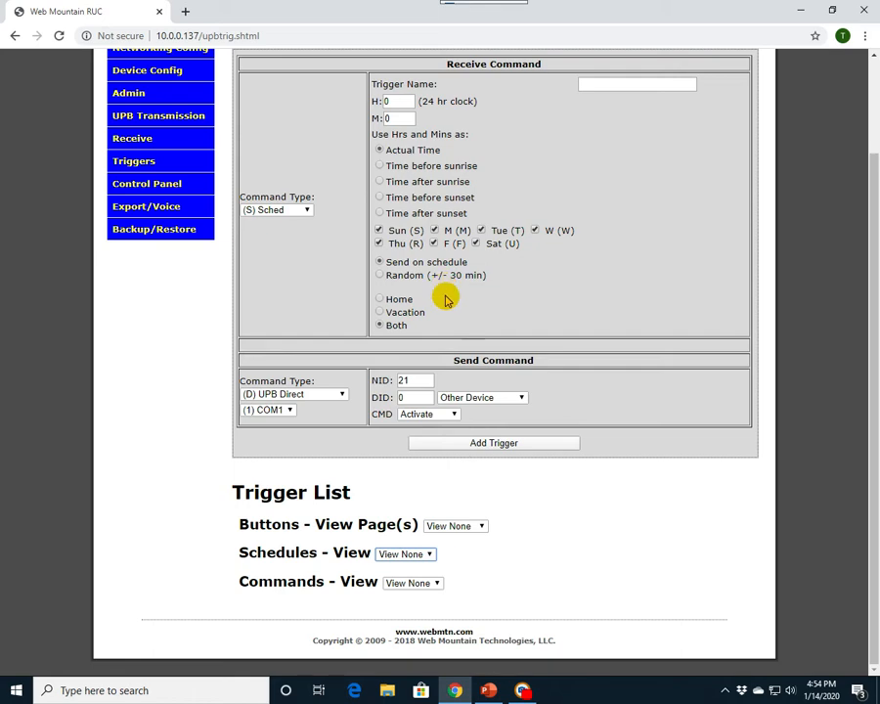
scroll(440, 290, "up", 2)
scroll(386, 288, "down", 2)
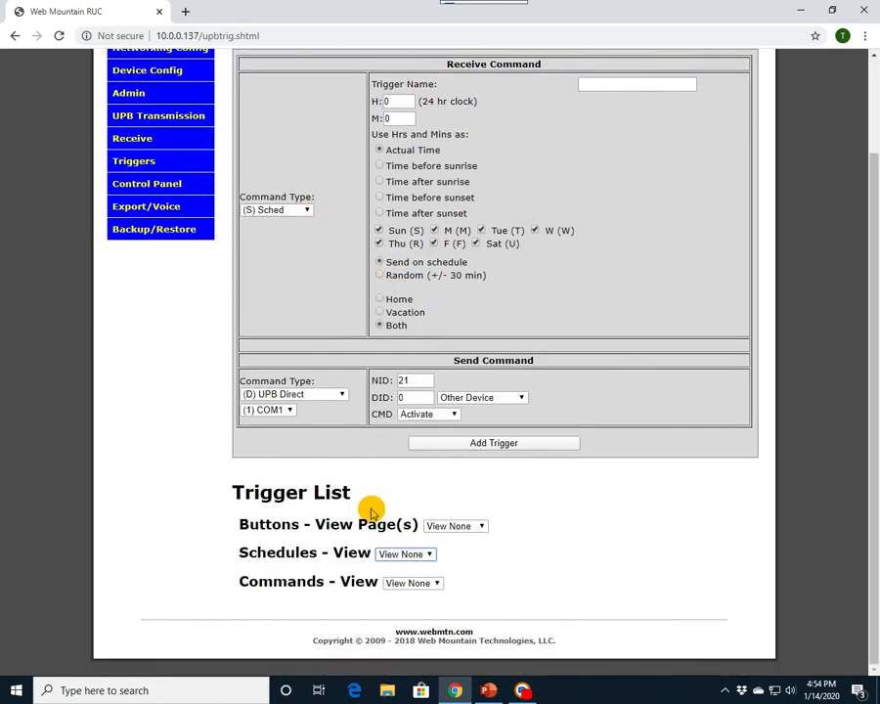
left_click(480, 526)
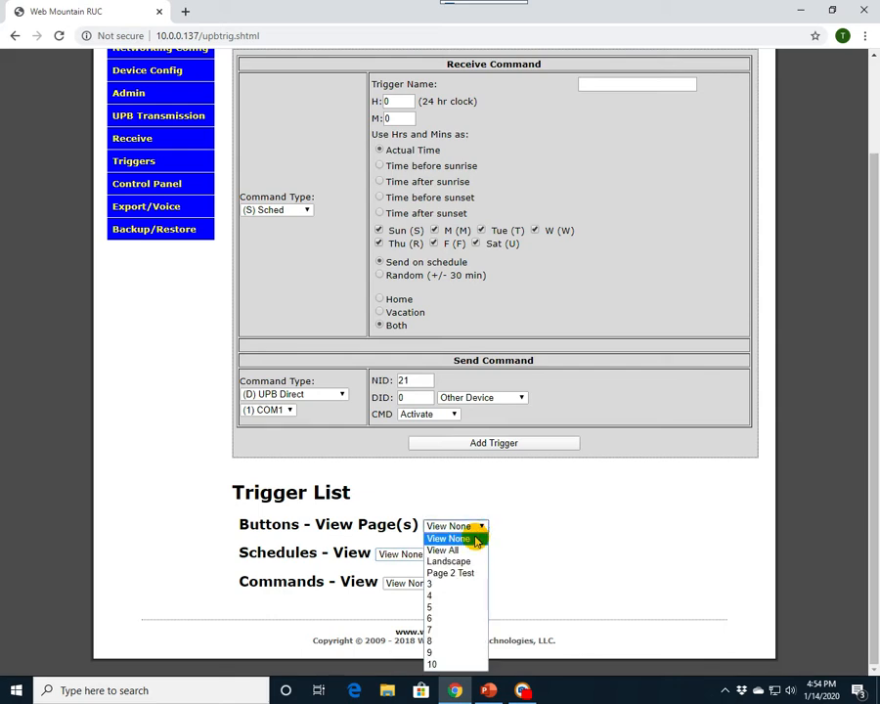
left_click(481, 551)
scroll(186, 501, "down", 9)
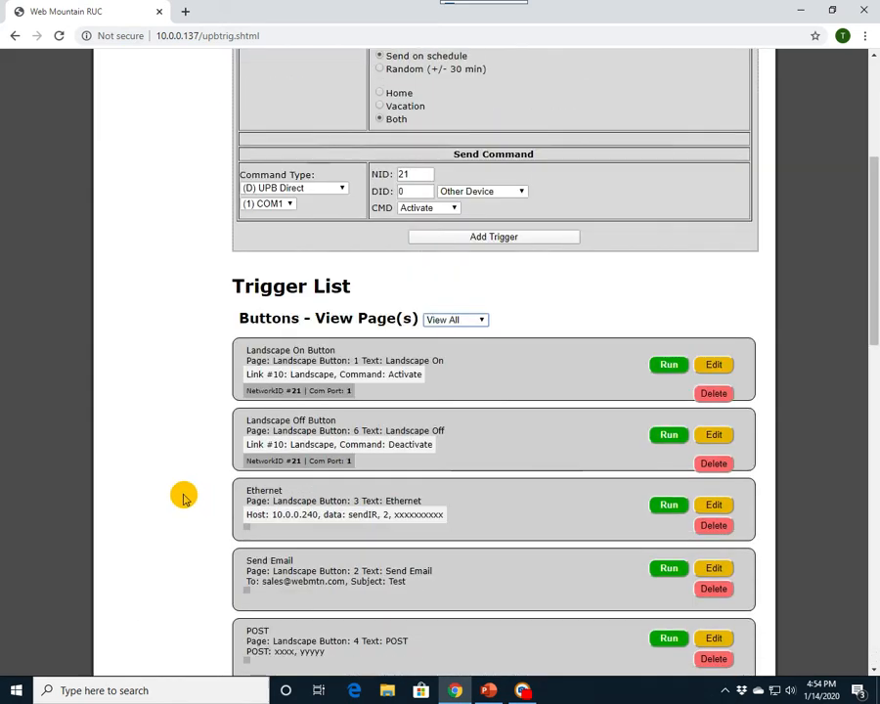
scroll(164, 506, "down", 4)
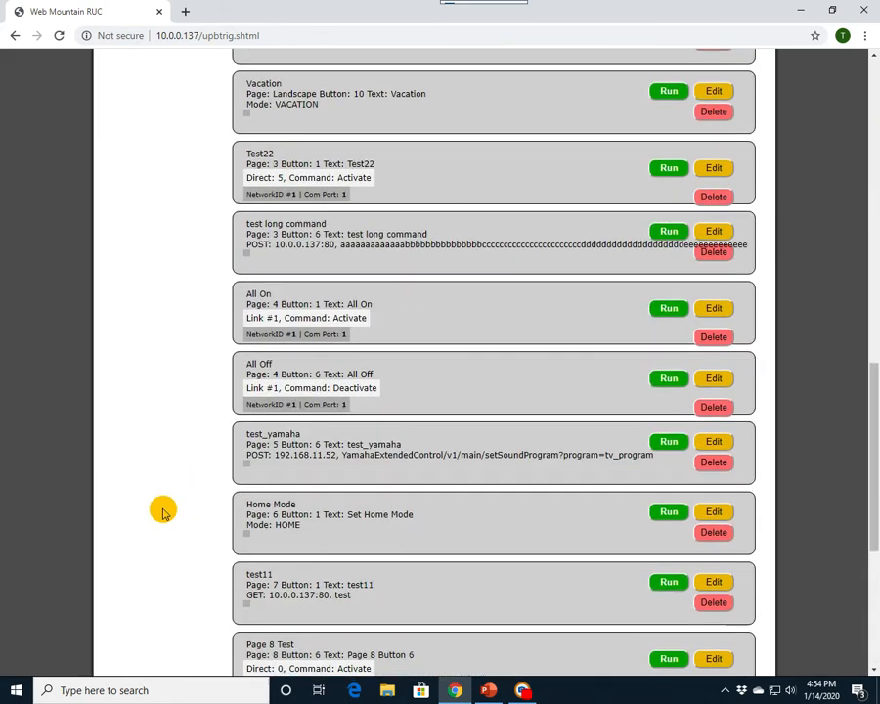
scroll(222, 420, "up", 2)
scroll(205, 403, "up", 8)
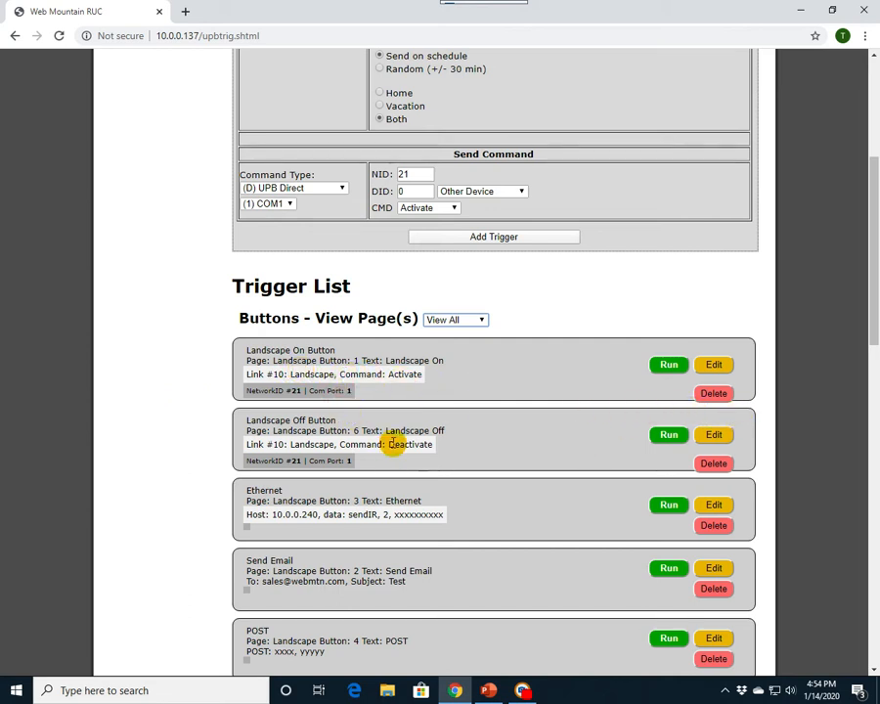
- Delete the Landscape On Button and Landscape Off Button triggers from the button triggers
left_click(711, 394)
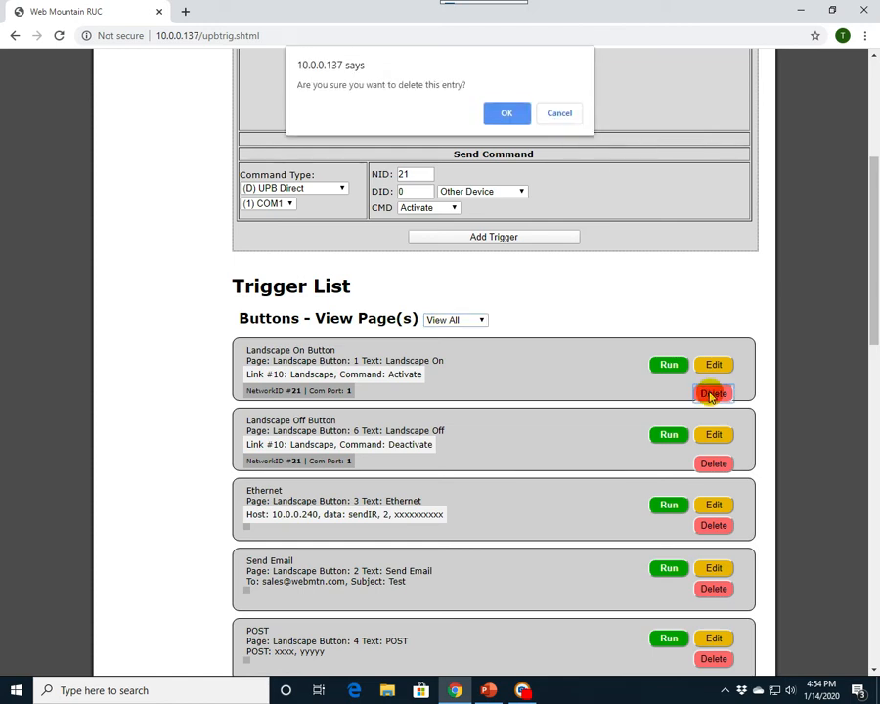
left_click(516, 114)
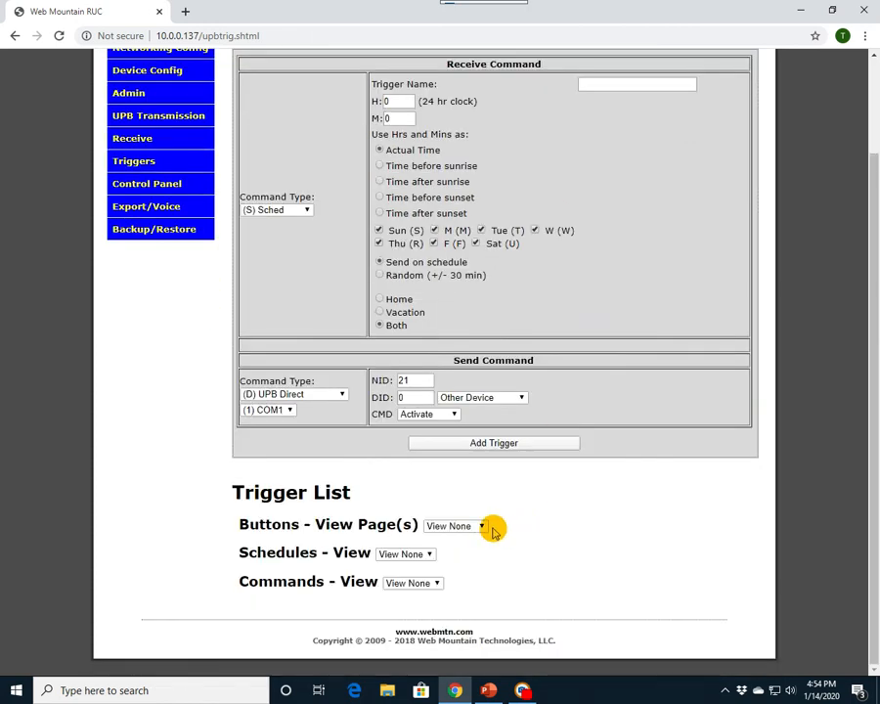
left_click(483, 527)
left_click(464, 549)
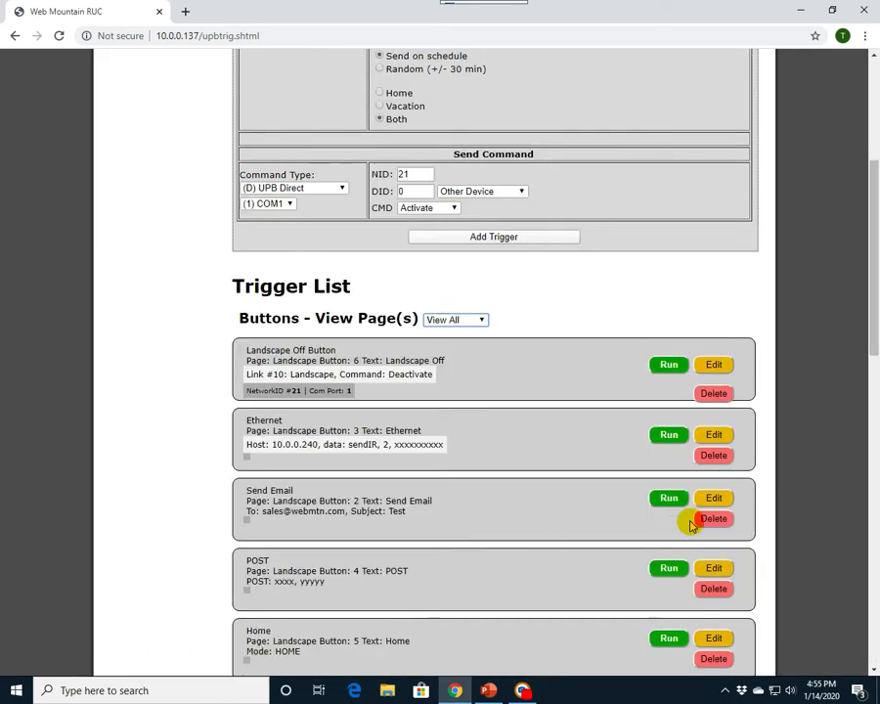
left_click(715, 395)
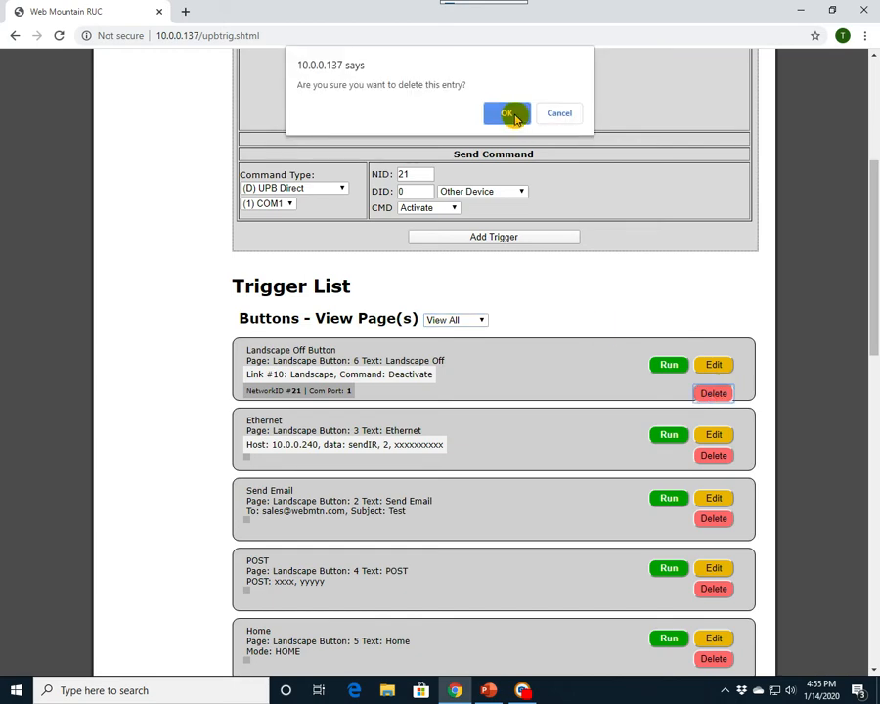
left_click(521, 114)
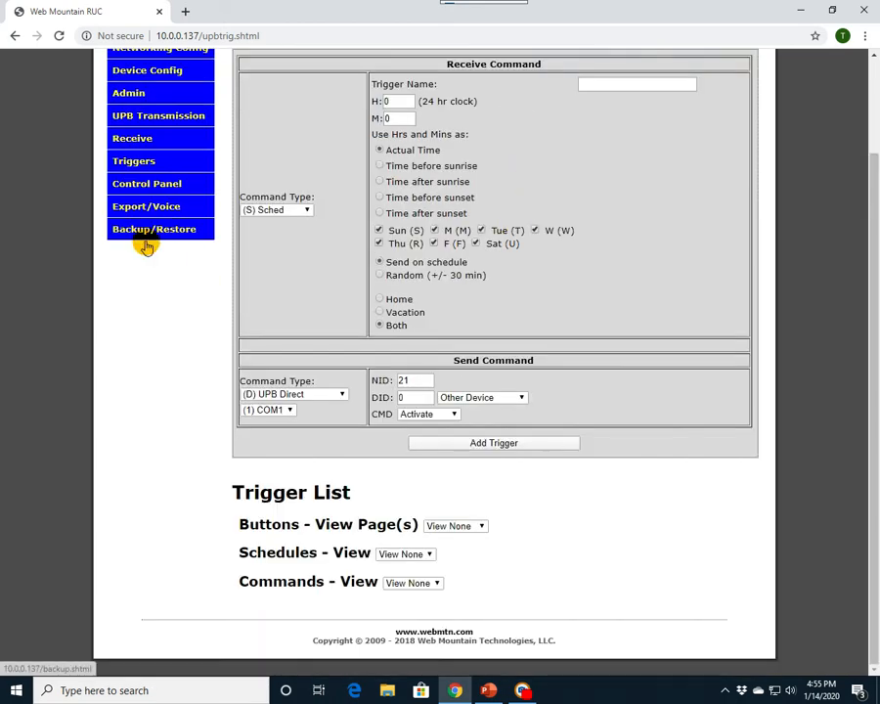
- Open the Control Panel and rename its Landscape page to 1
left_click(154, 163)
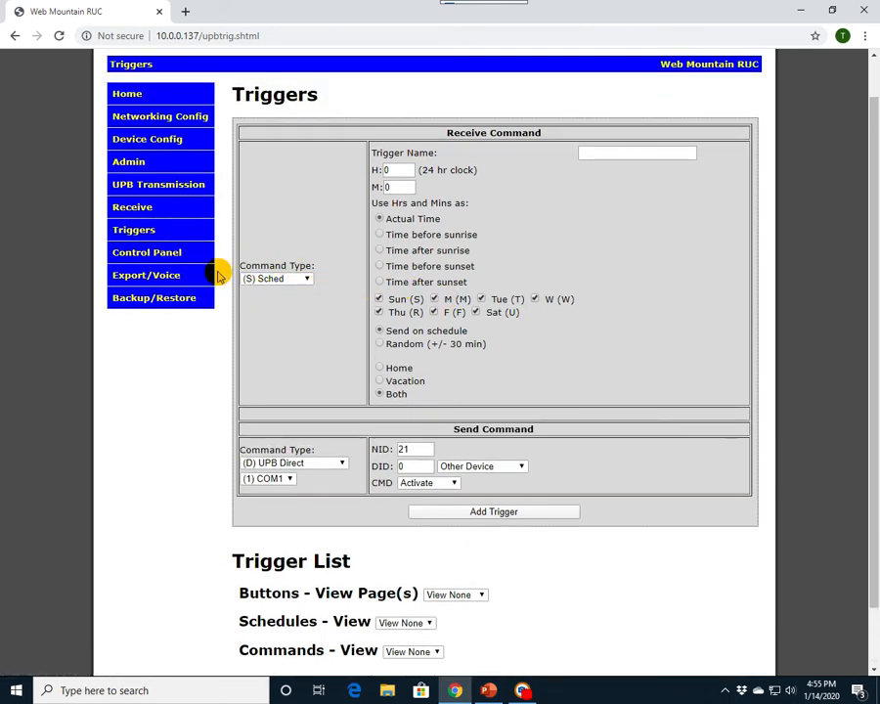
left_click(173, 252)
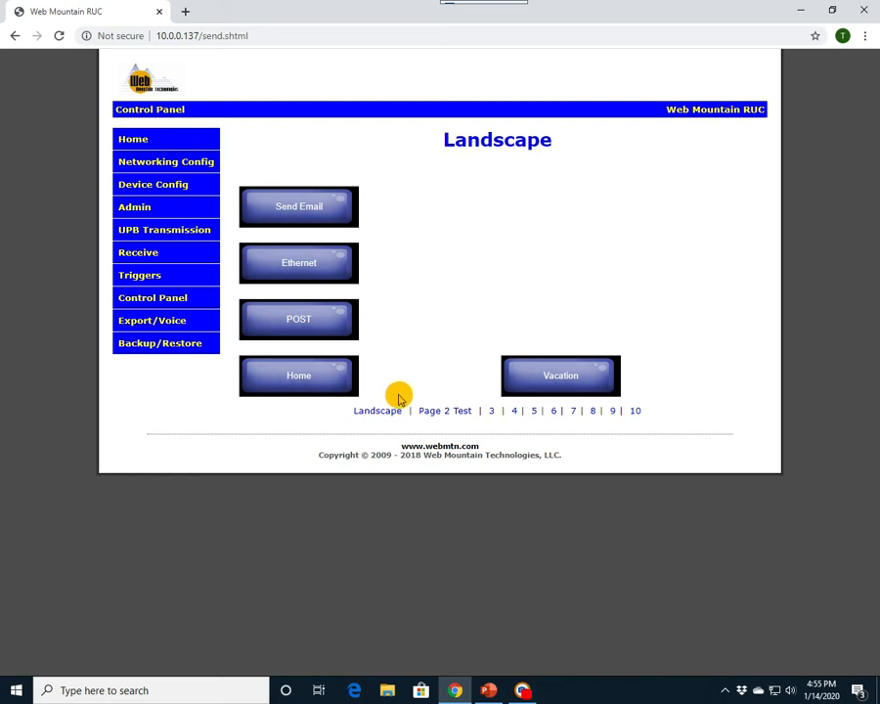
left_click(497, 141)
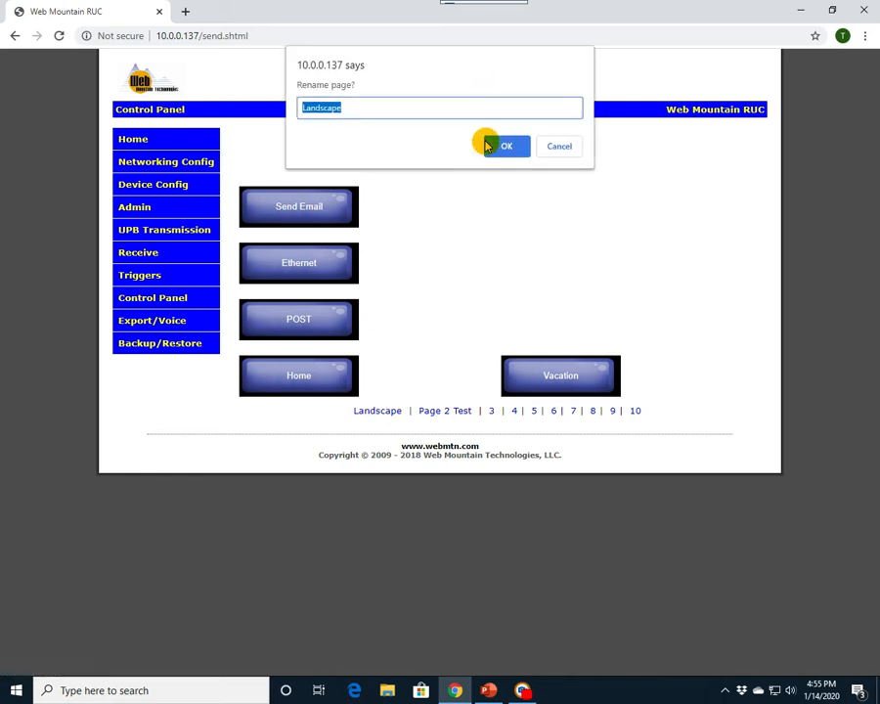
type("1")
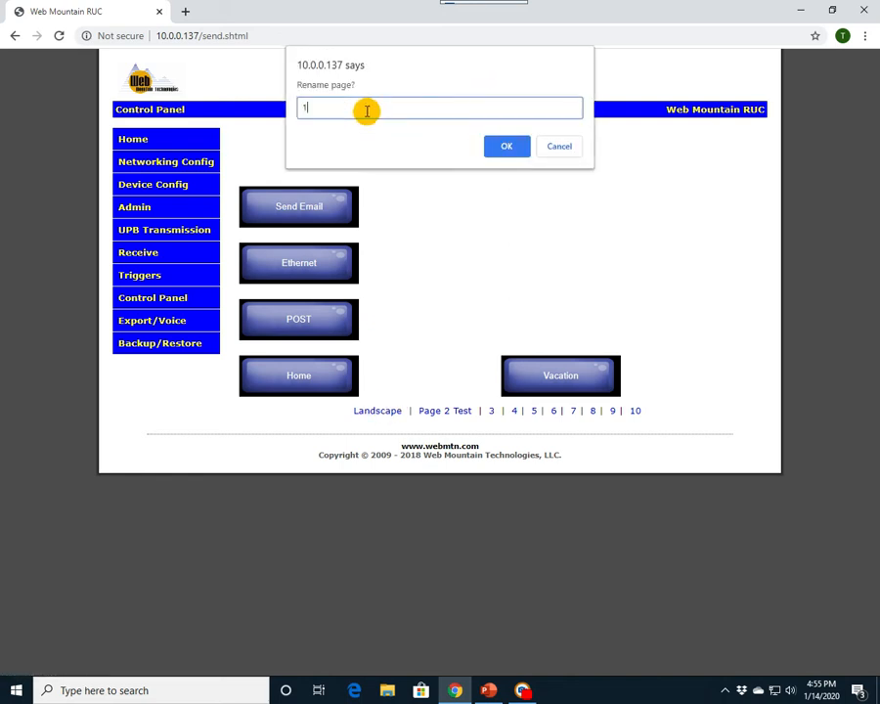
left_click(504, 146)
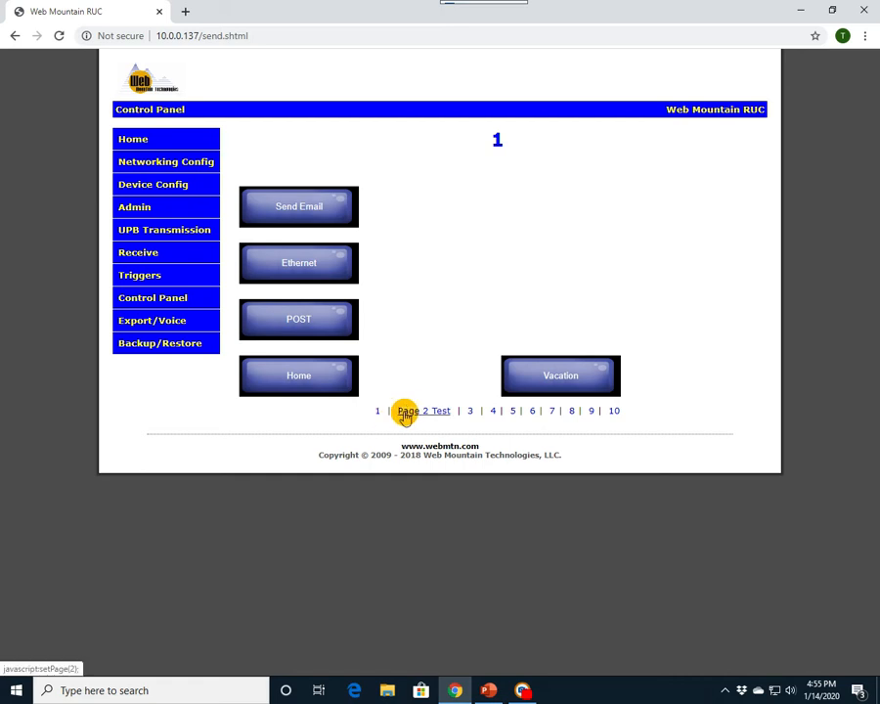
- Rename Control Panel page 10 to Visitor
left_click(614, 412)
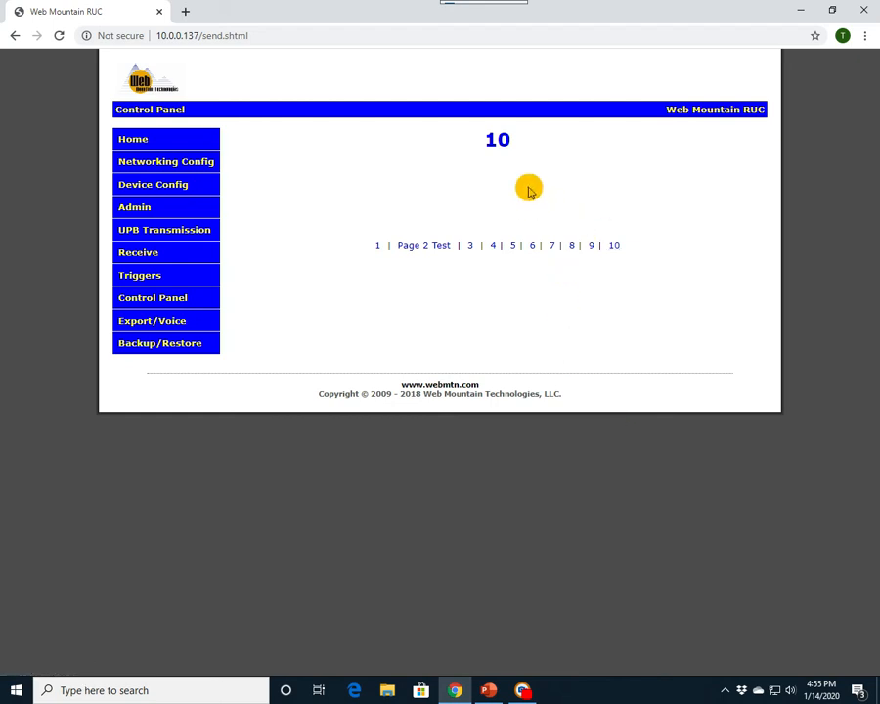
left_click(506, 136)
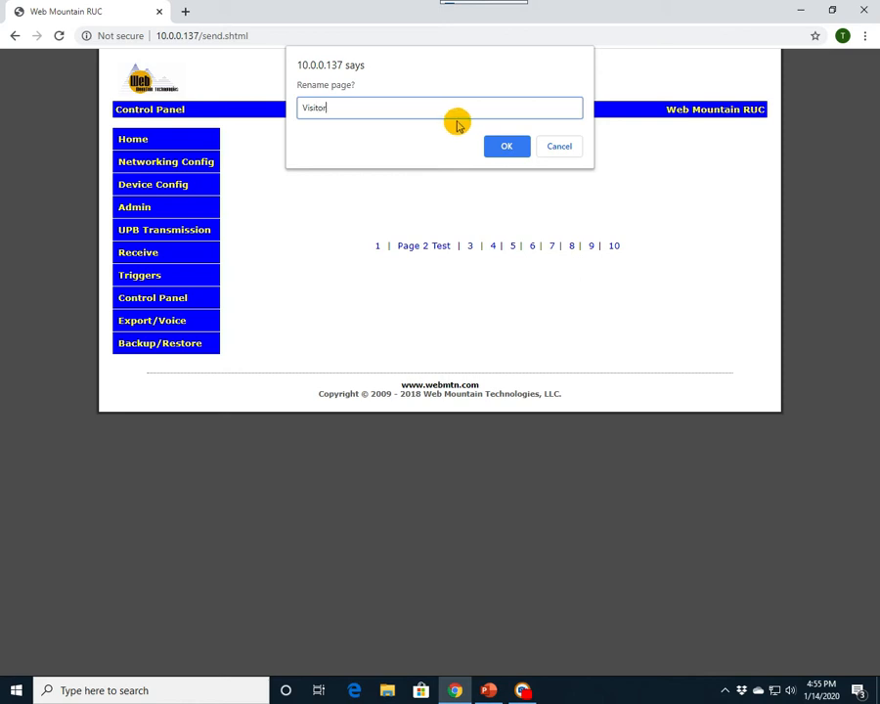
left_click(503, 146)
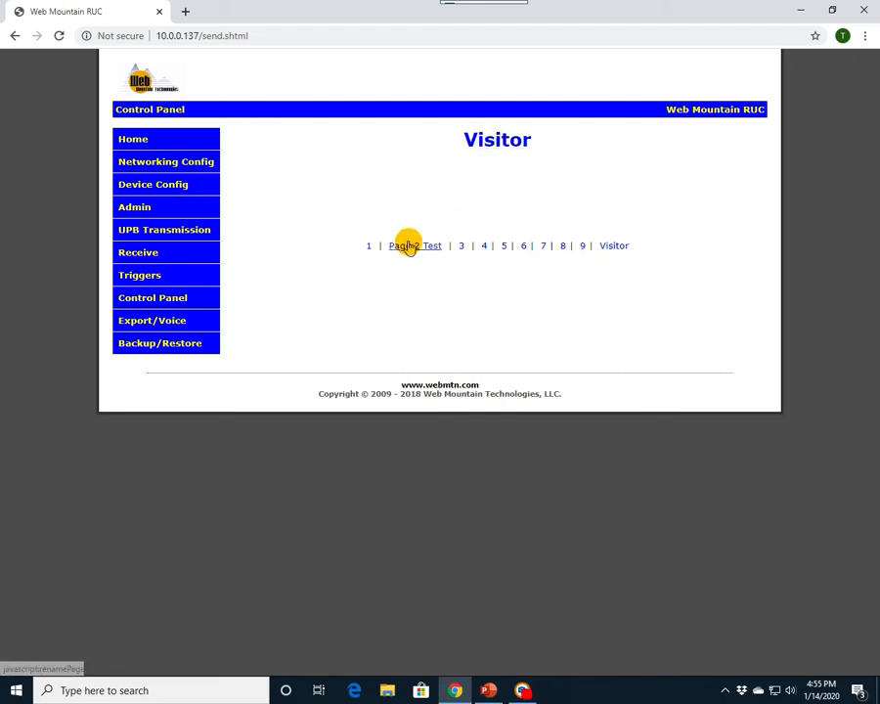
- Rename the Control Panel page called Page 2 Test to 2
left_click(368, 246)
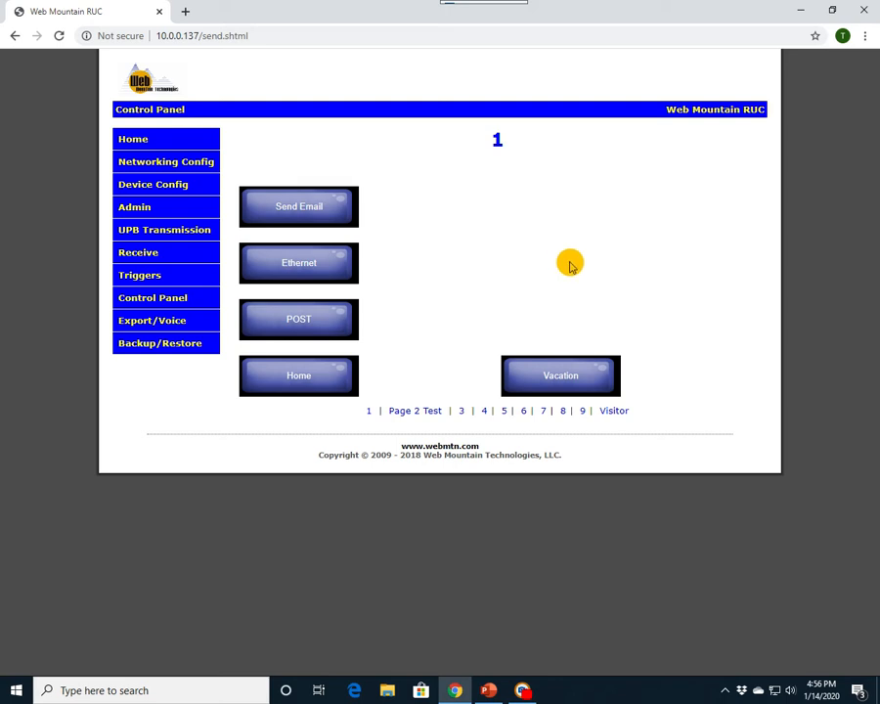
left_click(411, 410)
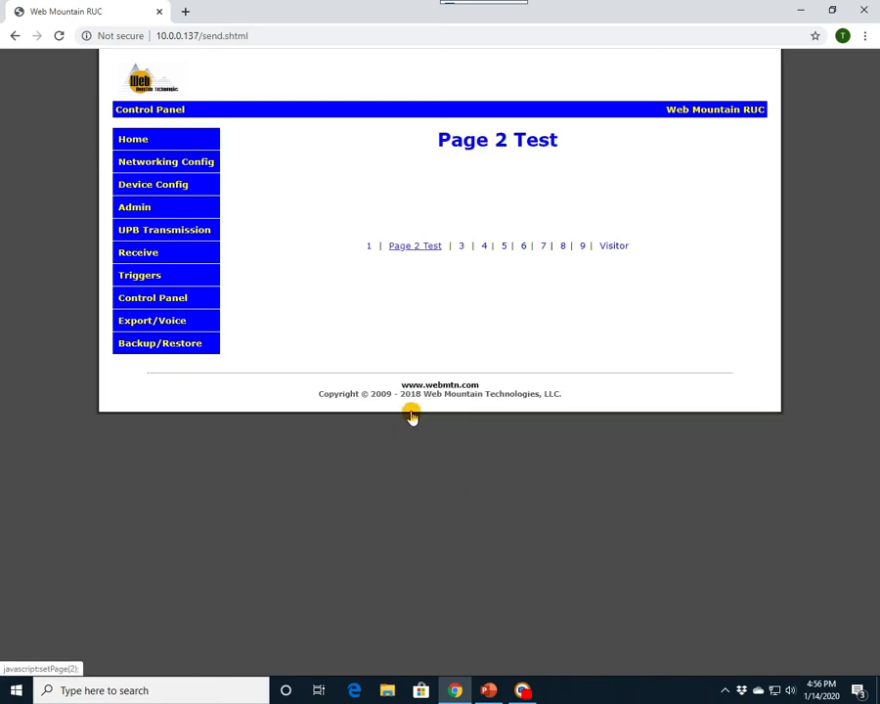
left_click(507, 141)
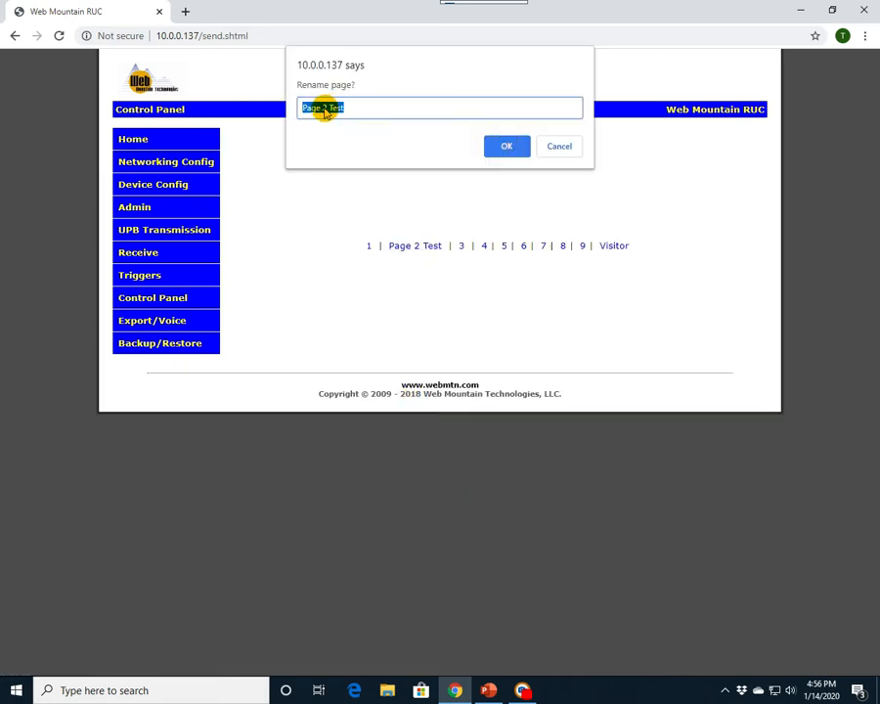
type("2")
left_click(501, 147)
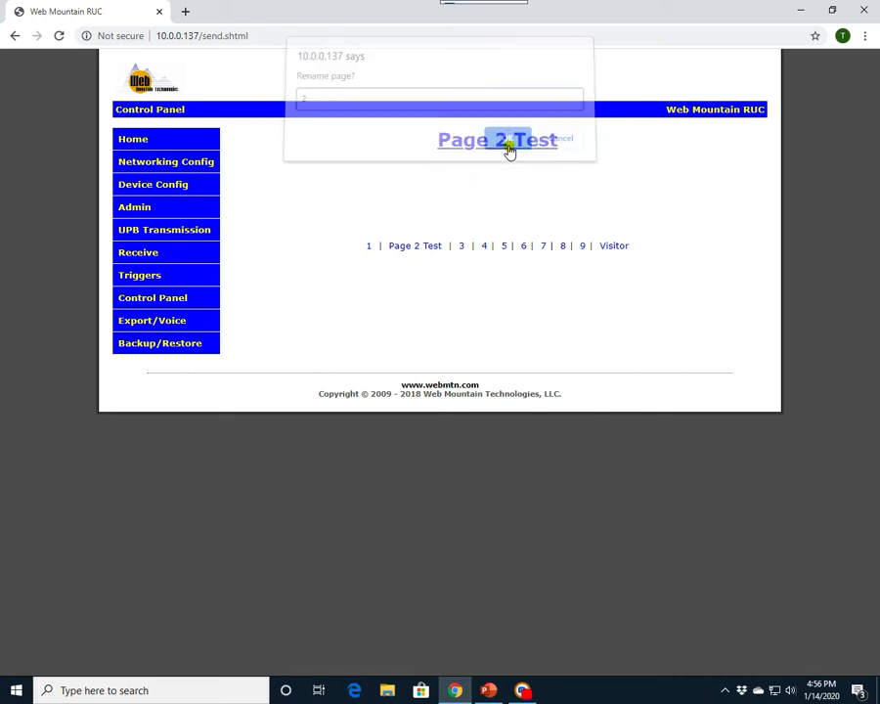
- Start a new trigger with receive command type (B) Button and name it "Landscape On Button"
left_click(141, 277)
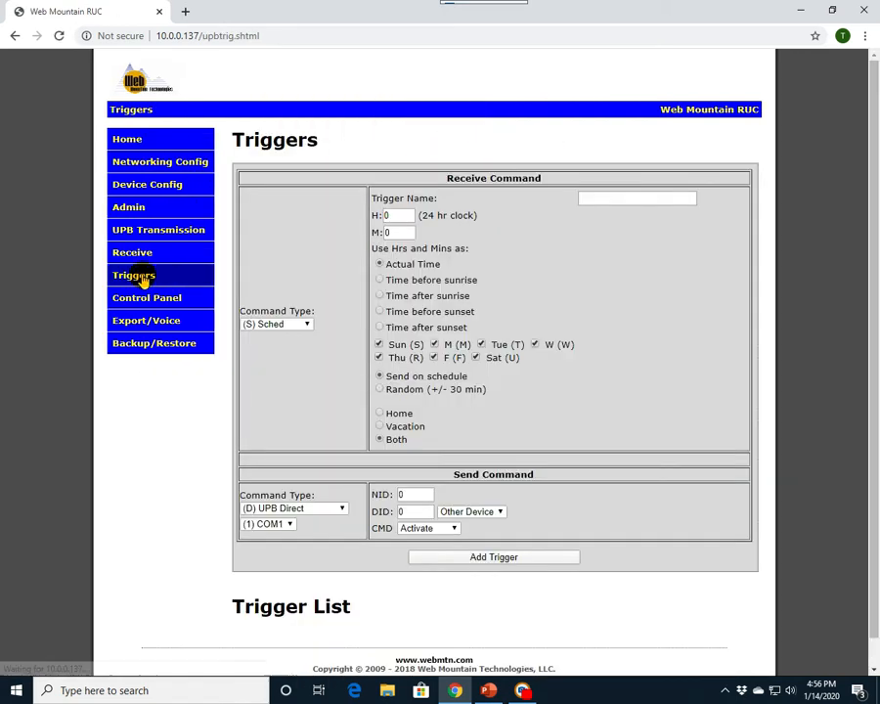
left_click(307, 326)
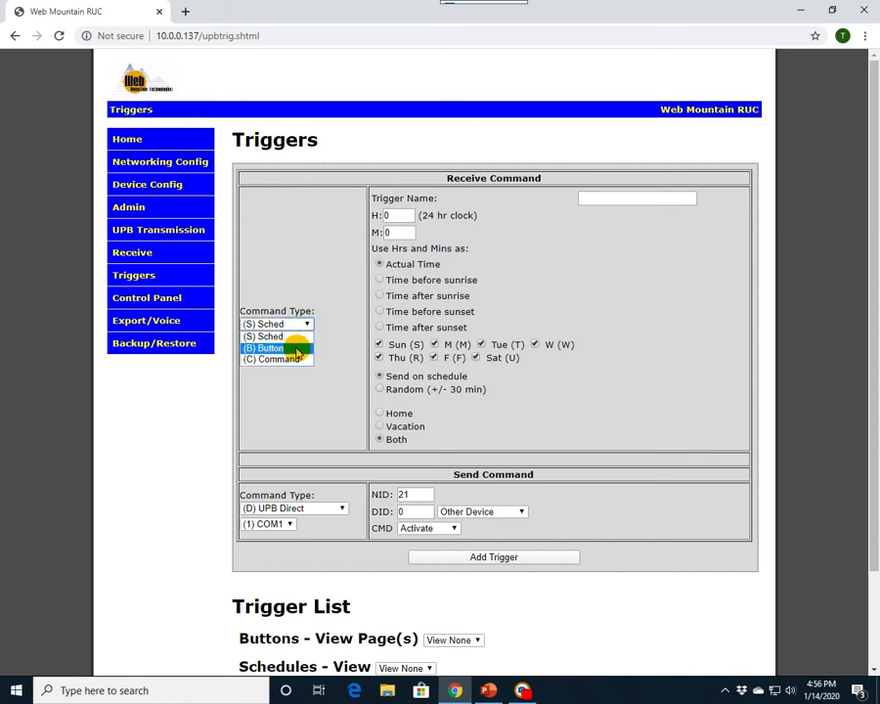
left_click(291, 349)
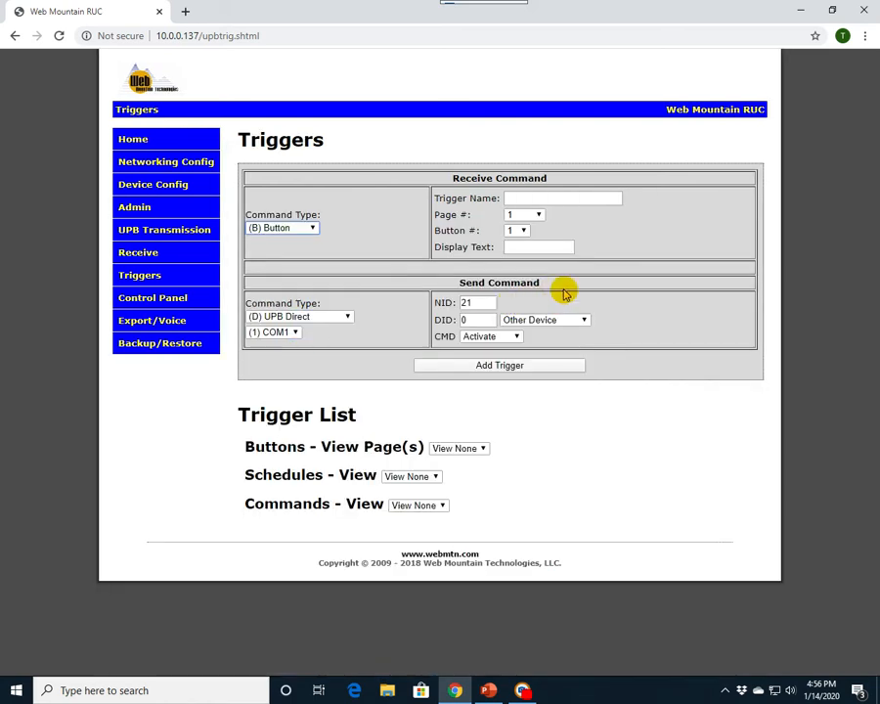
left_click(519, 197)
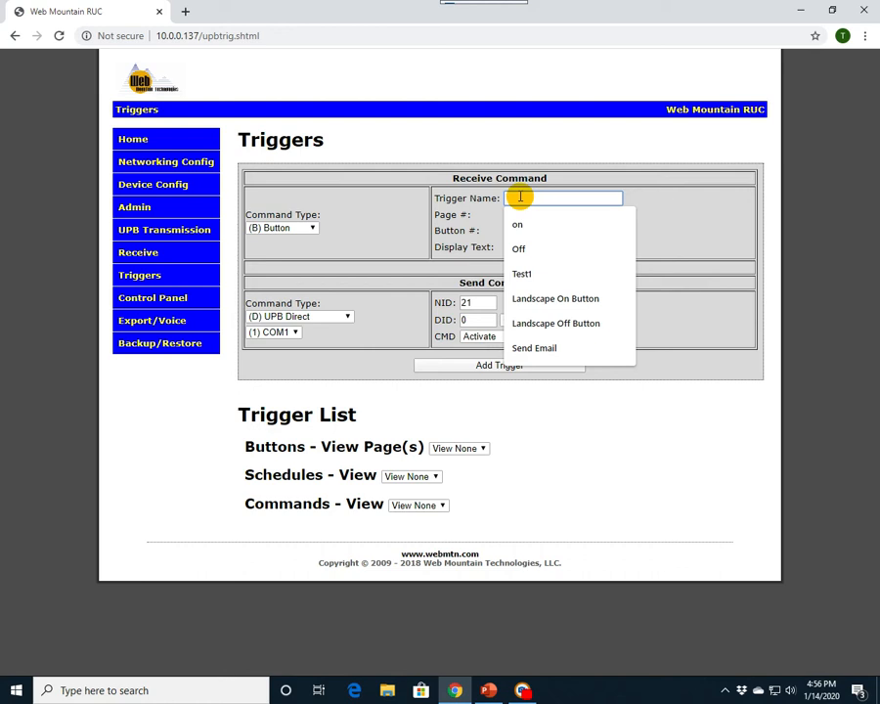
type("Landscape On Button")
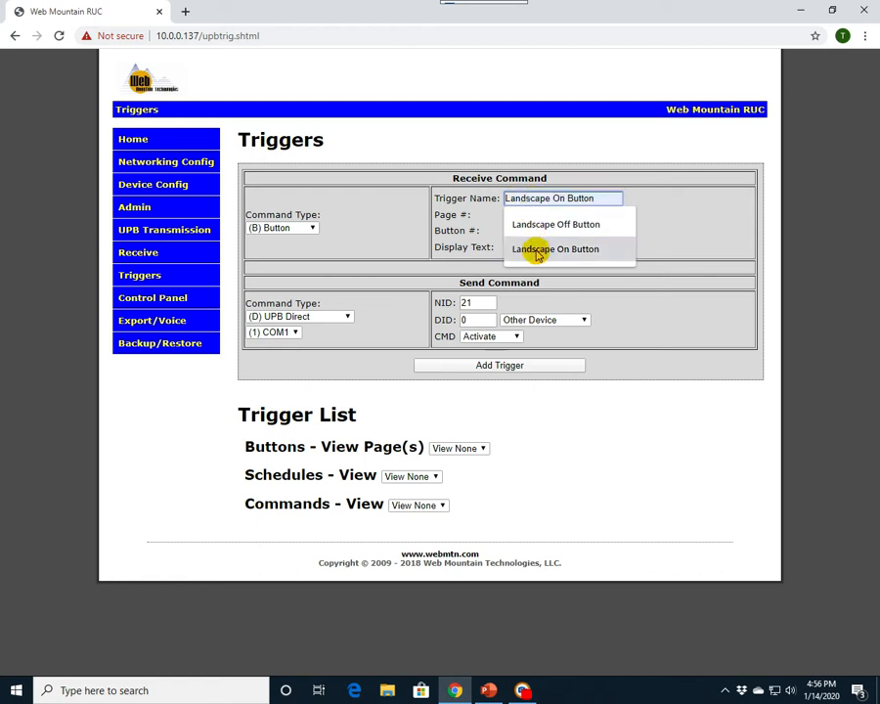
- Assign the "Landscape On Button" trigger to page 2 with the display text "Landscape On"
left_click(532, 248)
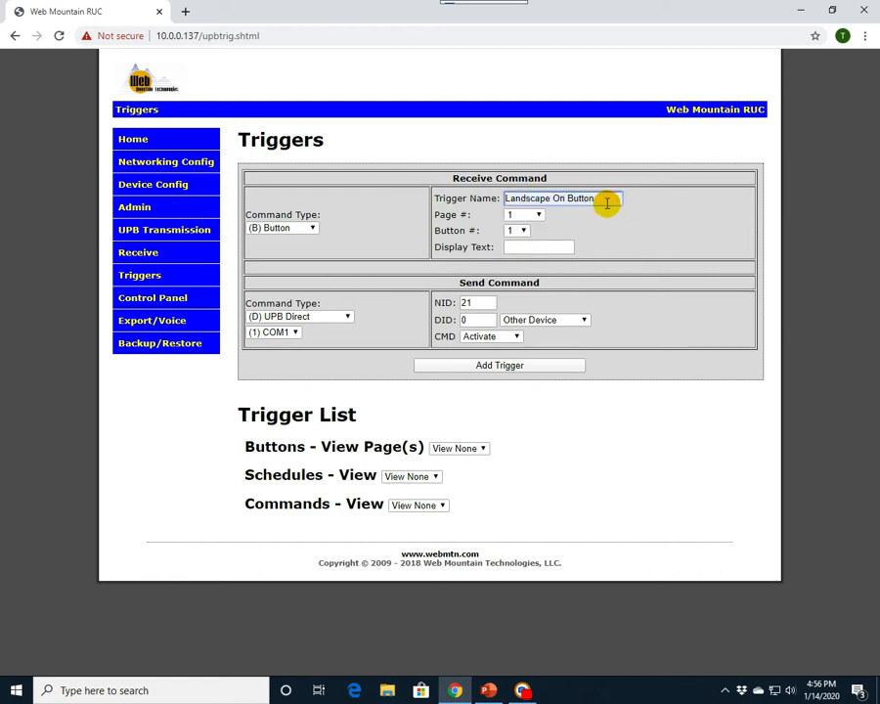
left_click(539, 217)
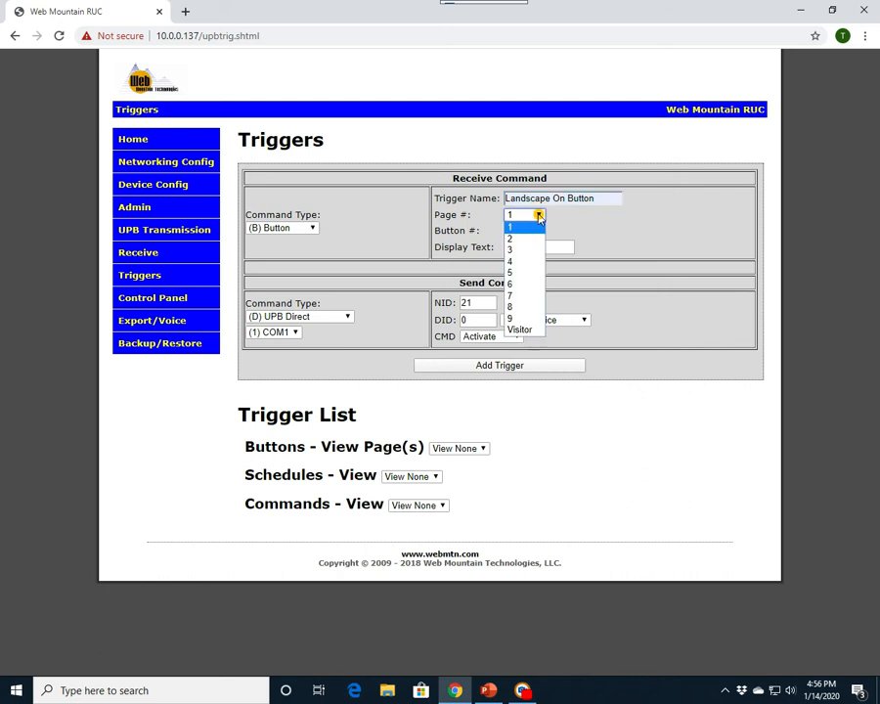
left_click(515, 241)
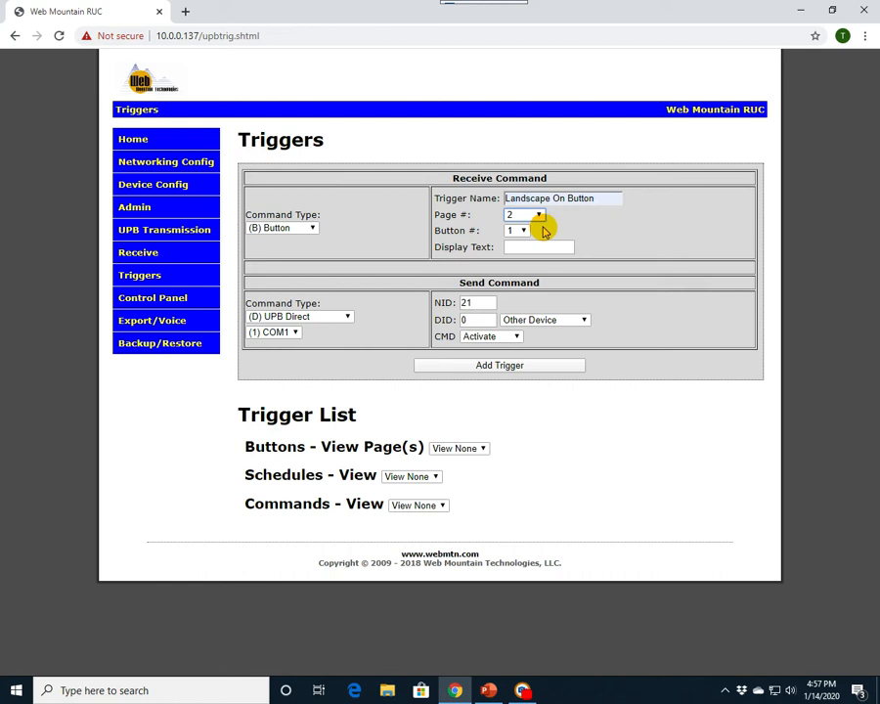
left_click(519, 247)
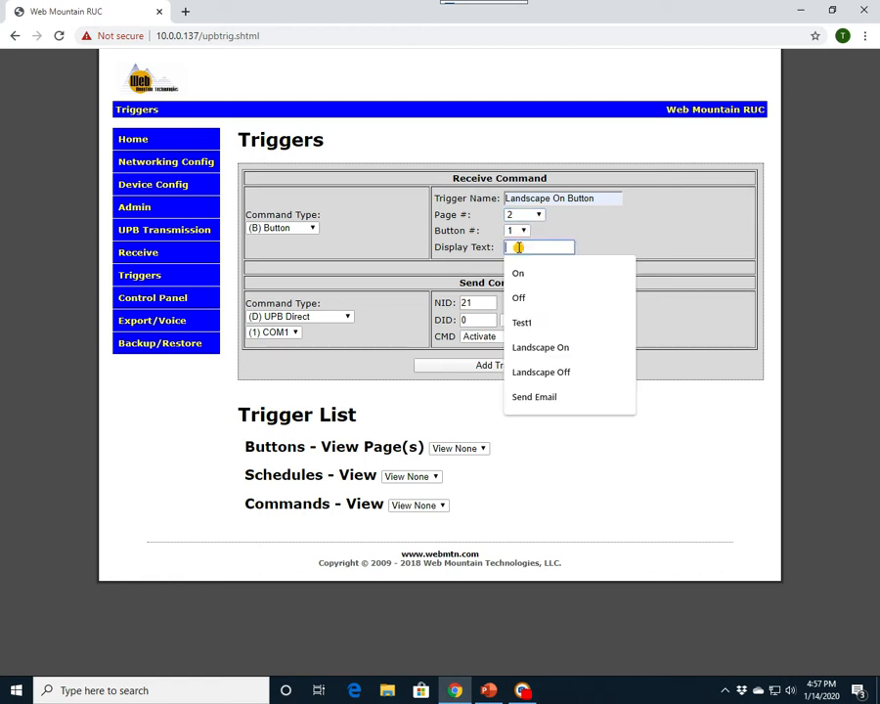
left_click(533, 348)
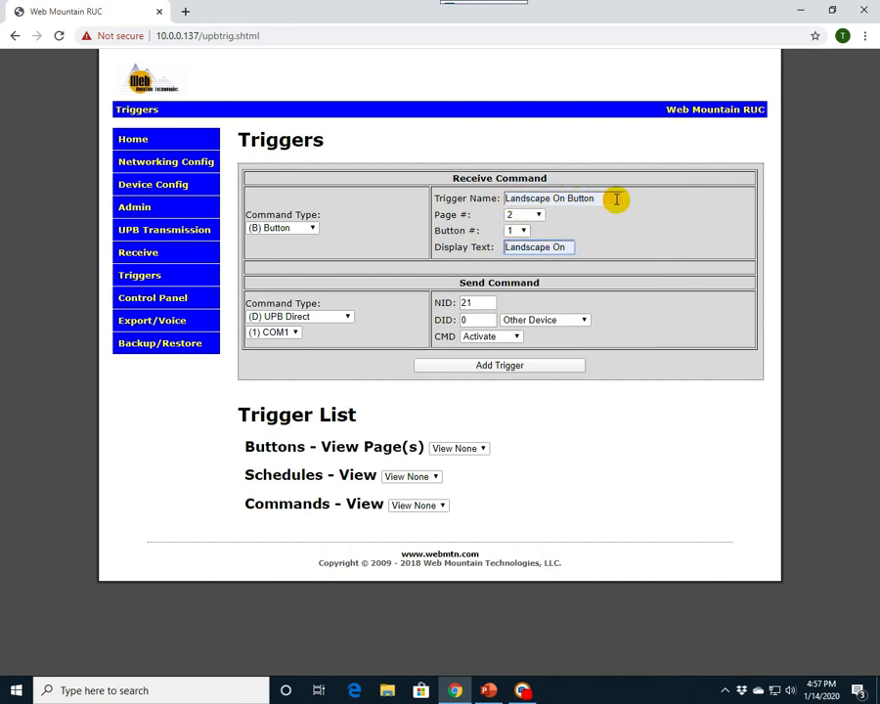
- Make the trigger send an (L) UPB Link command to the Landscape link and add the trigger
left_click(347, 319)
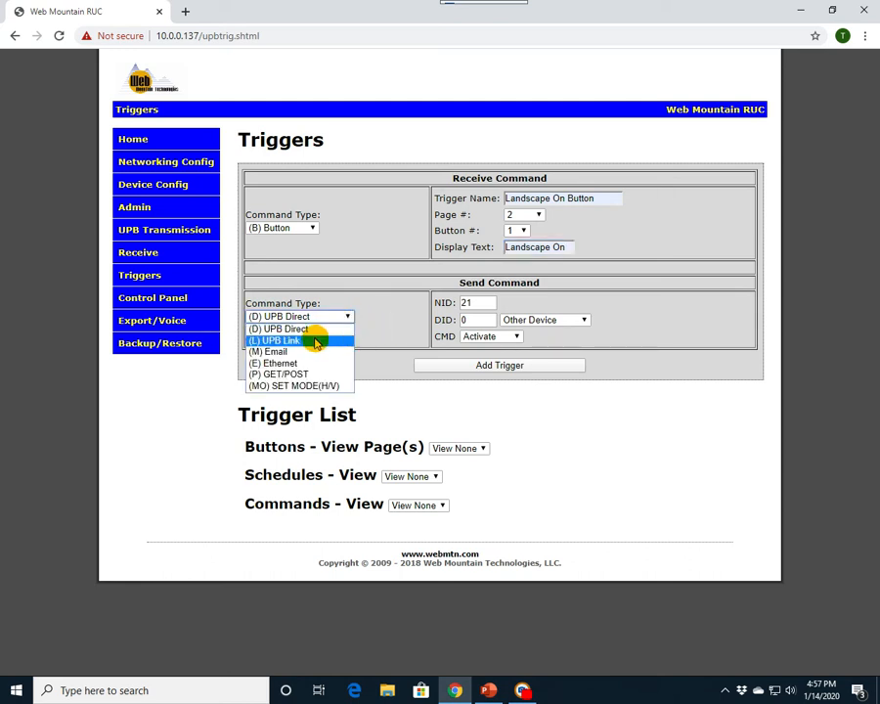
left_click(310, 340)
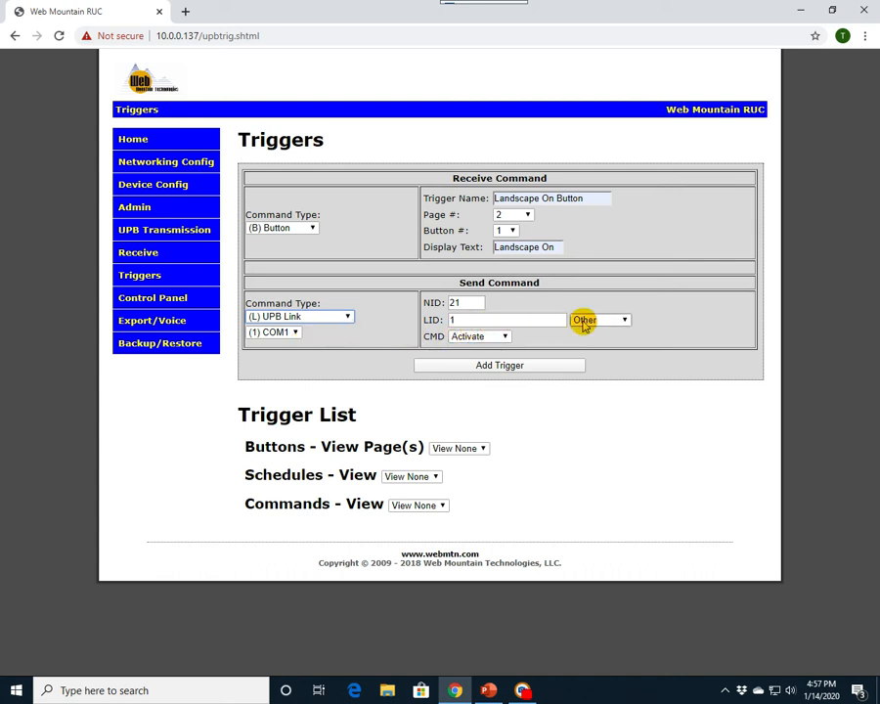
left_click(625, 319)
left_click(602, 355)
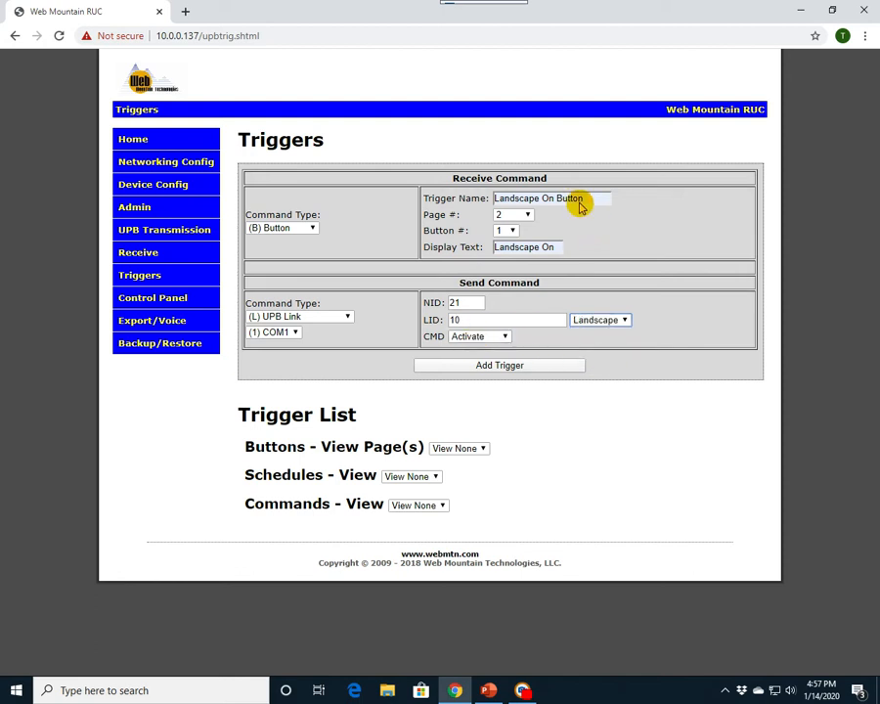
left_click(494, 369)
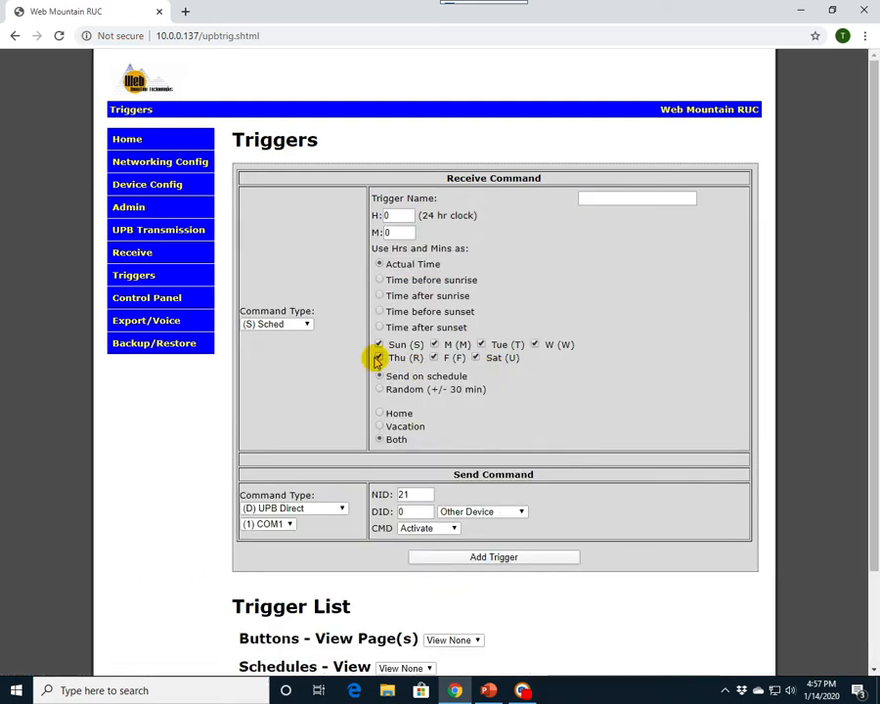
- Start another trigger with receive command type (B) Button and name it "Landscape Off Button"
left_click(307, 325)
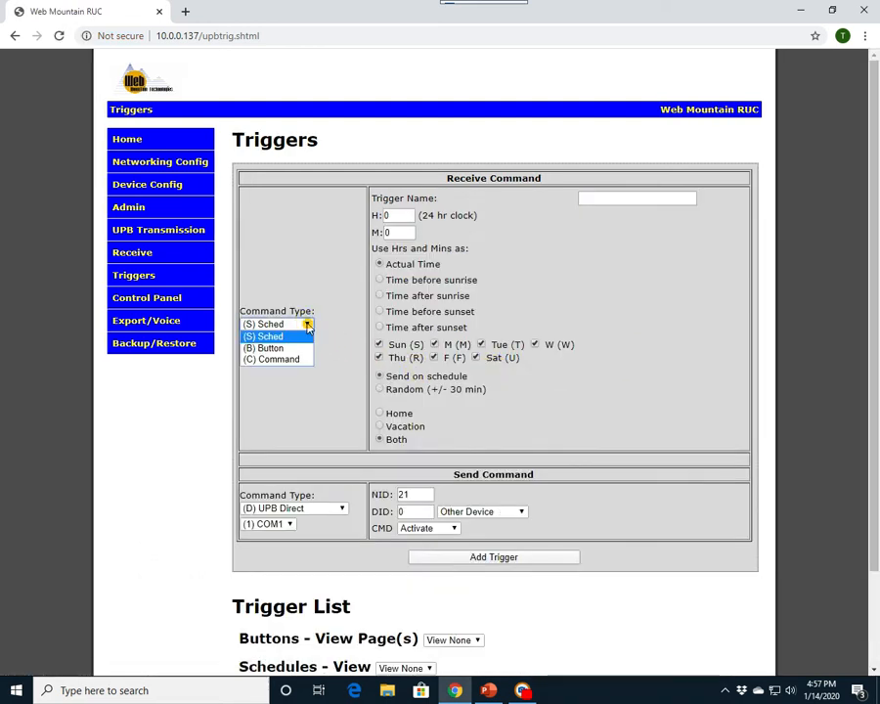
left_click(294, 349)
left_click(527, 198)
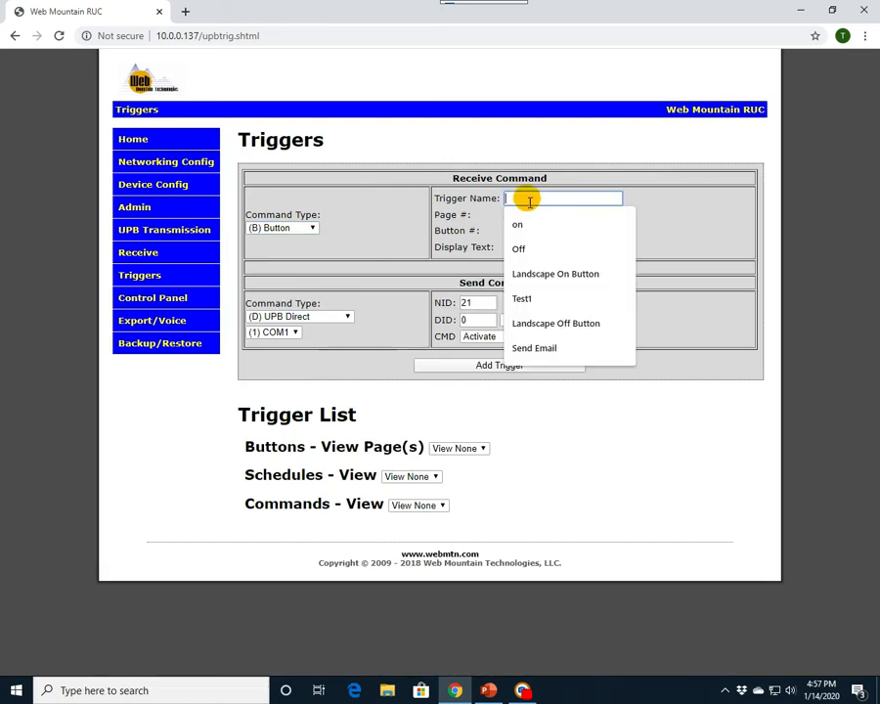
left_click(553, 319)
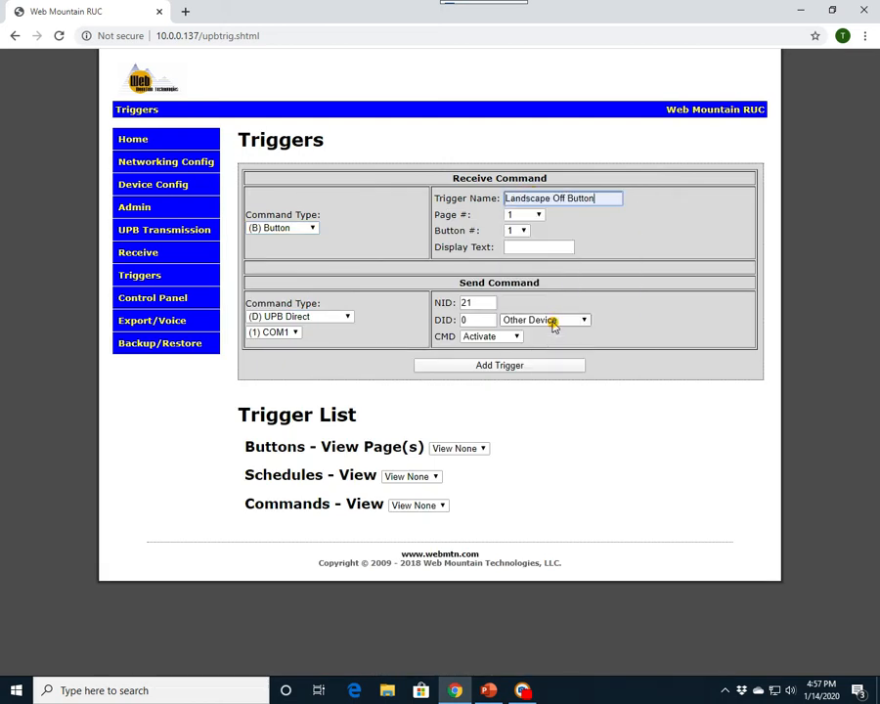
- Assign the new trigger to page 2, button 6, with the display text "Landscape Off"
left_click(538, 214)
left_click(516, 237)
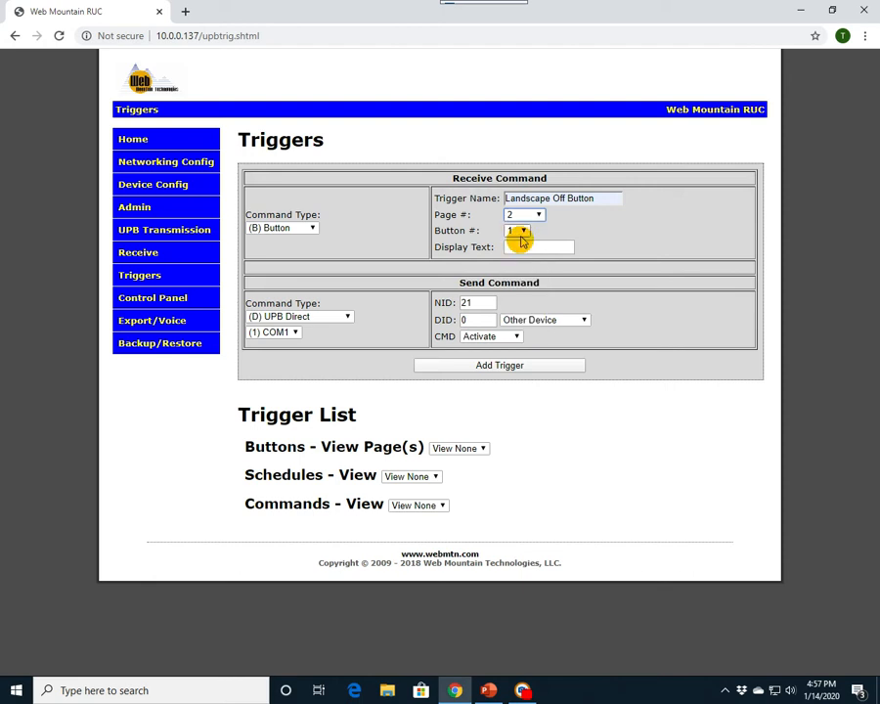
left_click(524, 231)
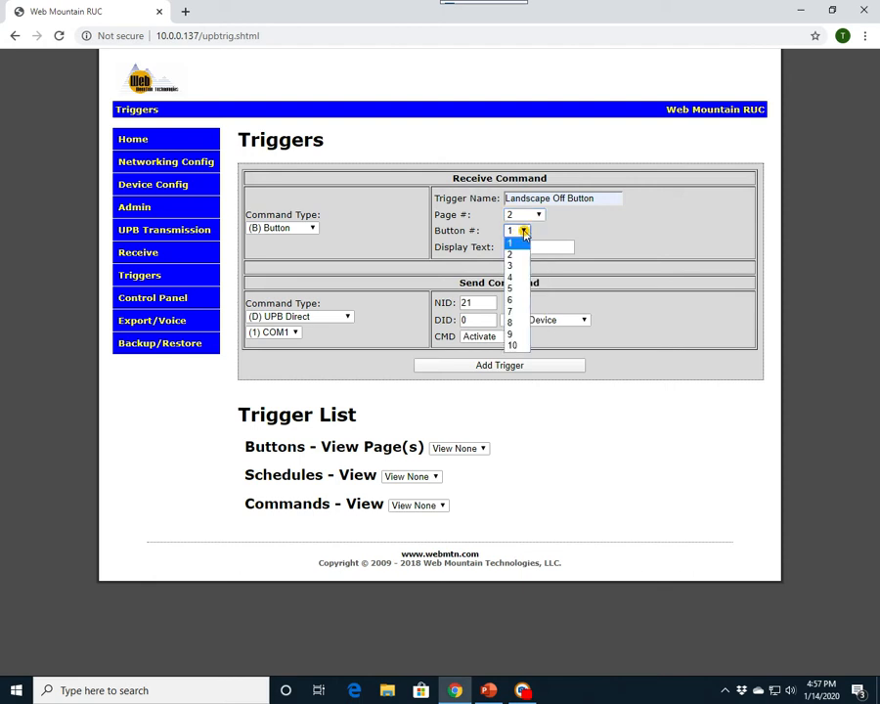
left_click(518, 300)
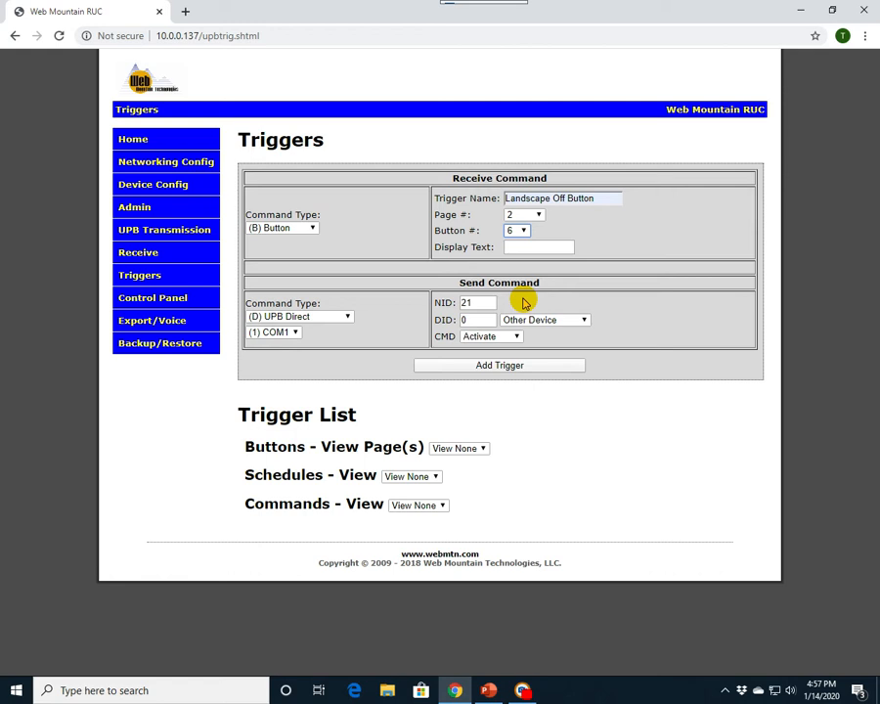
left_click(515, 246)
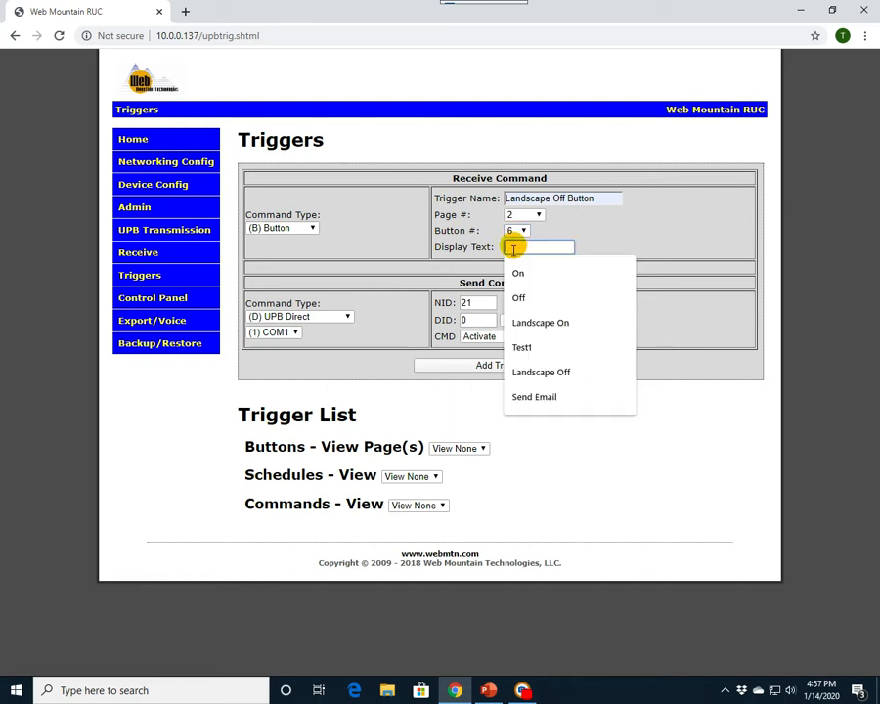
left_click(539, 372)
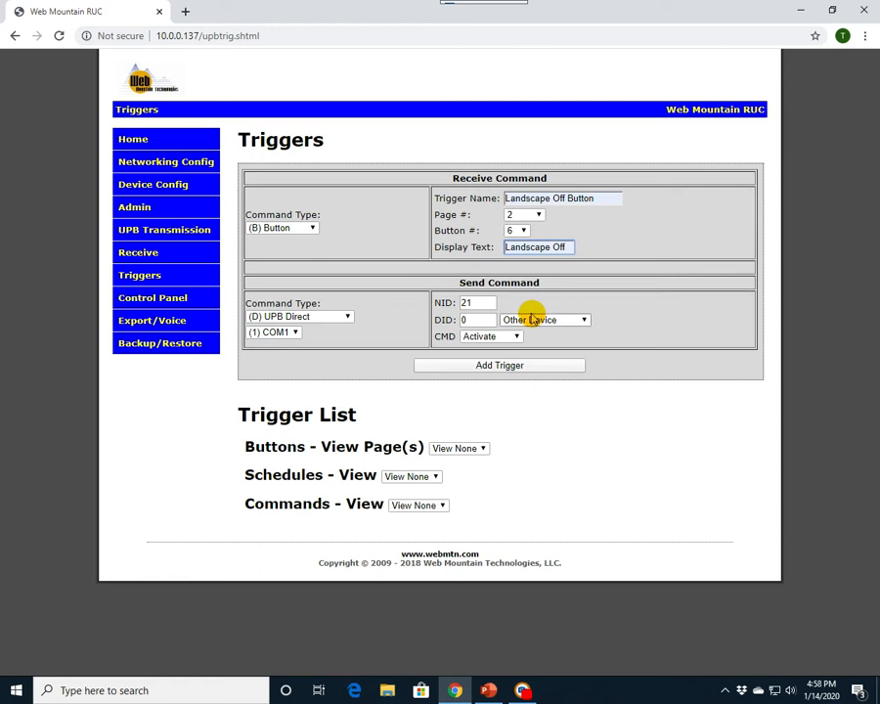
- Set the send command to (L) UPB Link for the Landscape link with the Deactivate command
left_click(346, 317)
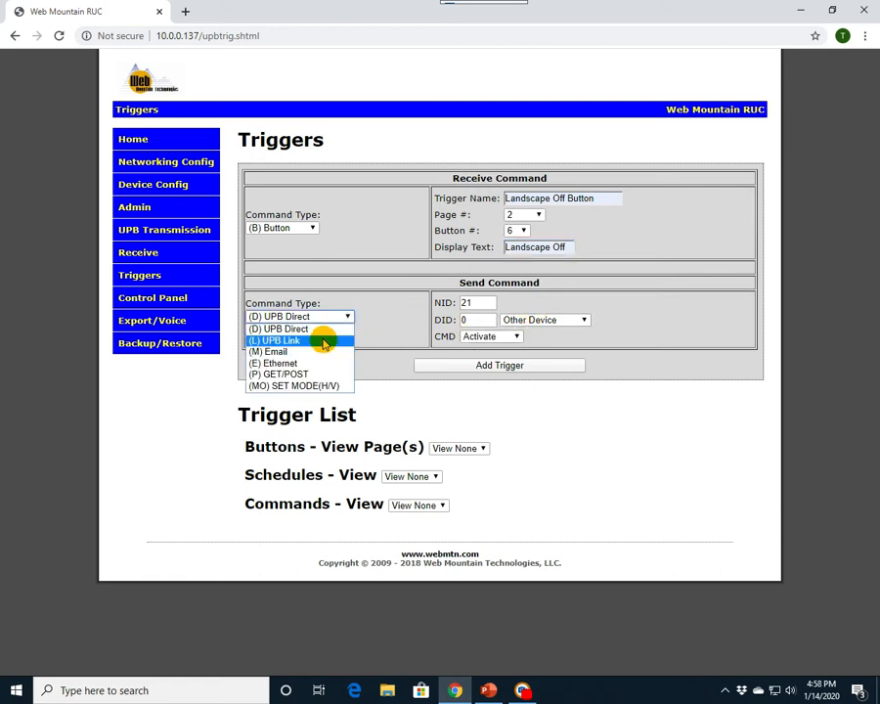
left_click(323, 340)
left_click(623, 320)
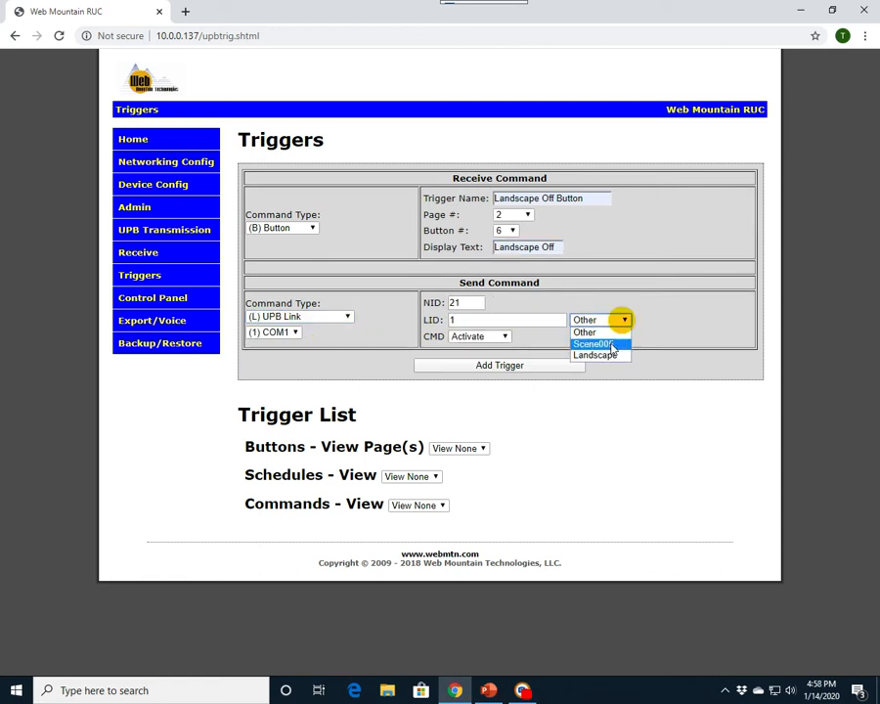
left_click(600, 355)
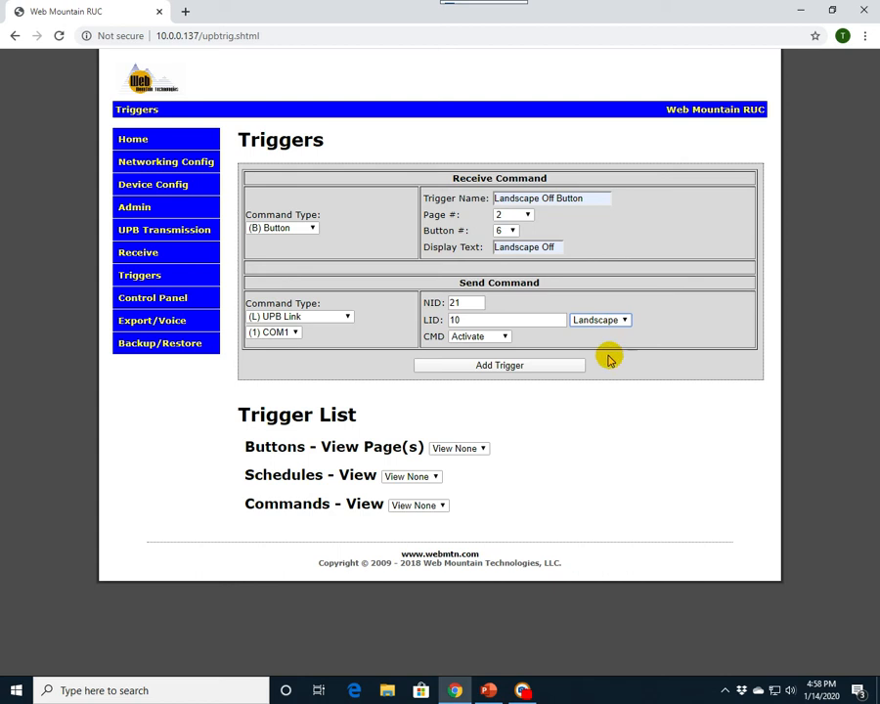
left_click(503, 337)
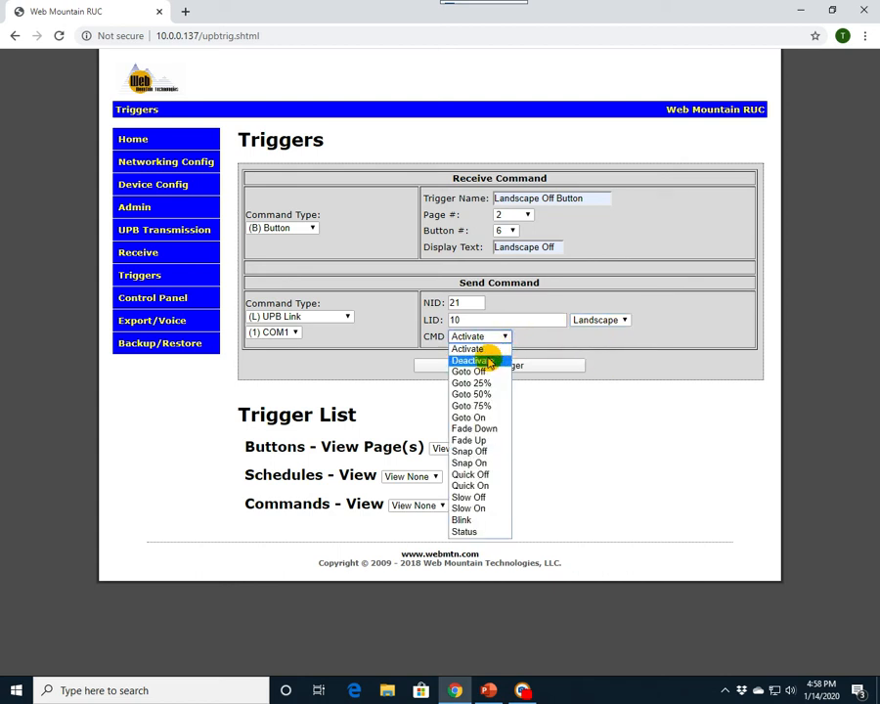
left_click(491, 362)
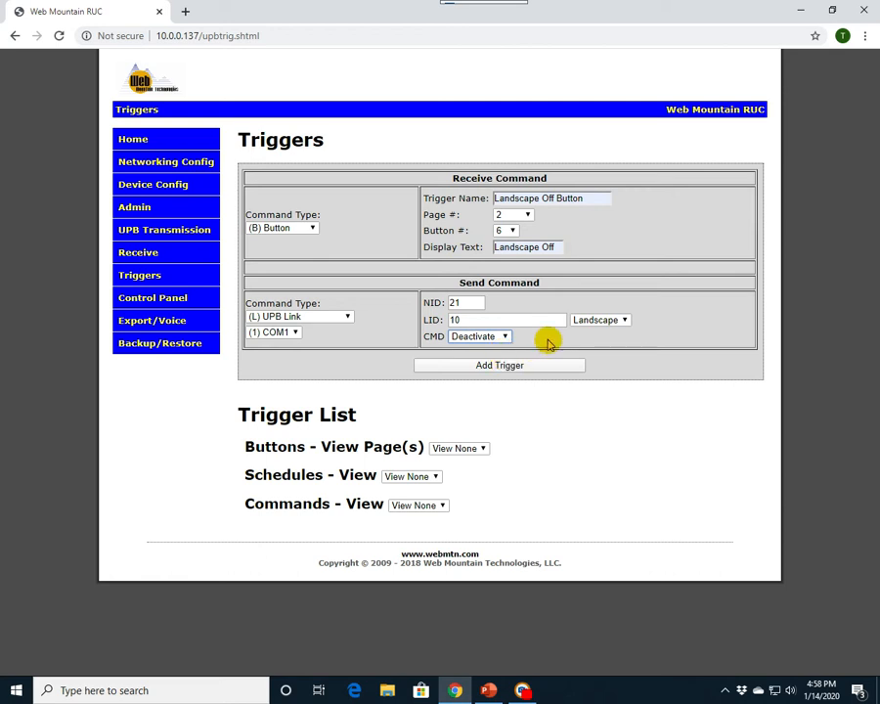
left_click(626, 321)
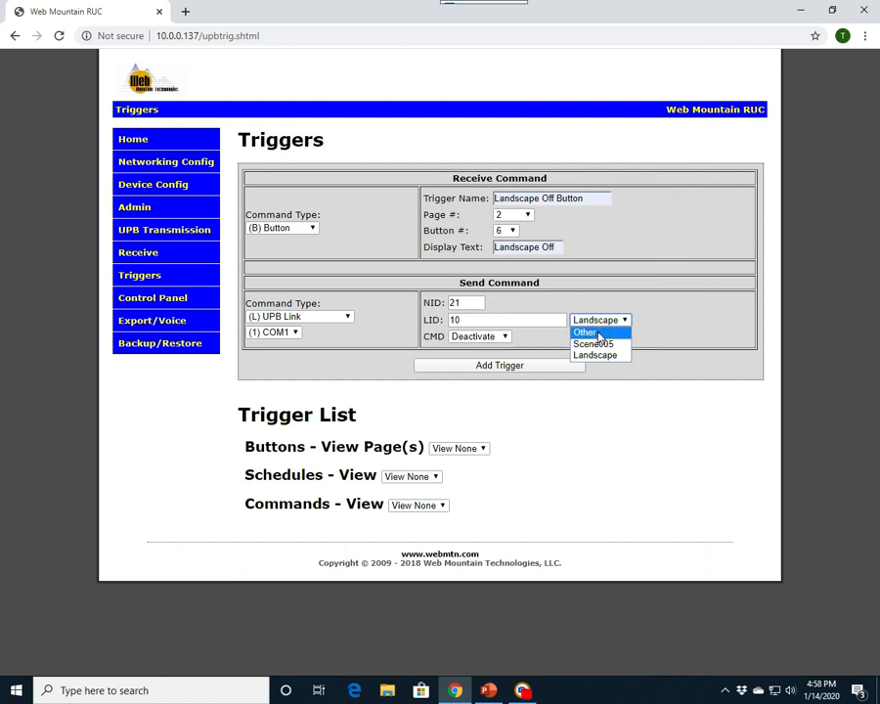
left_click(597, 334)
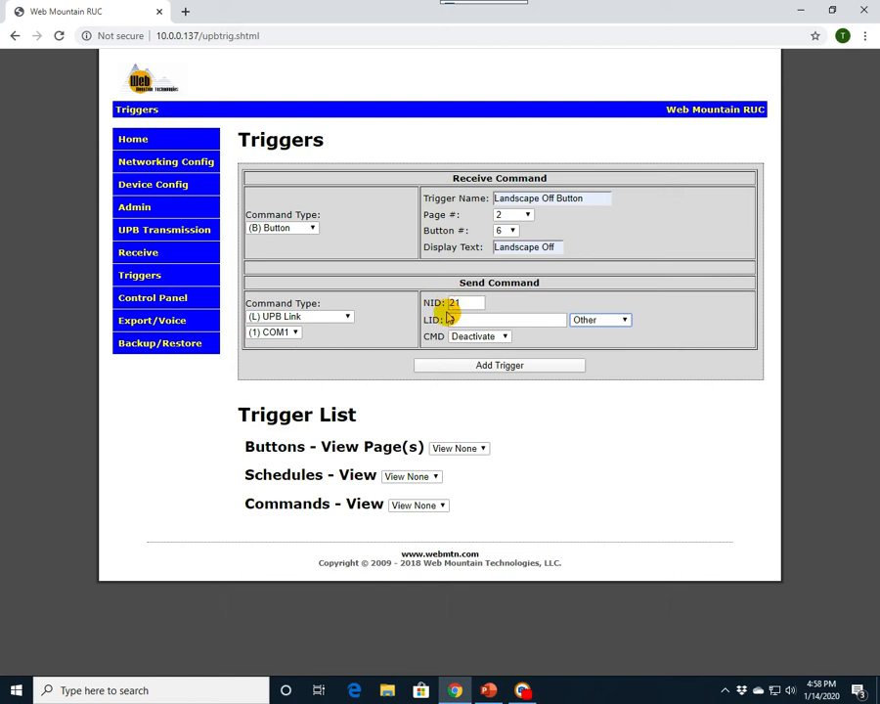
left_click(623, 320)
left_click(616, 355)
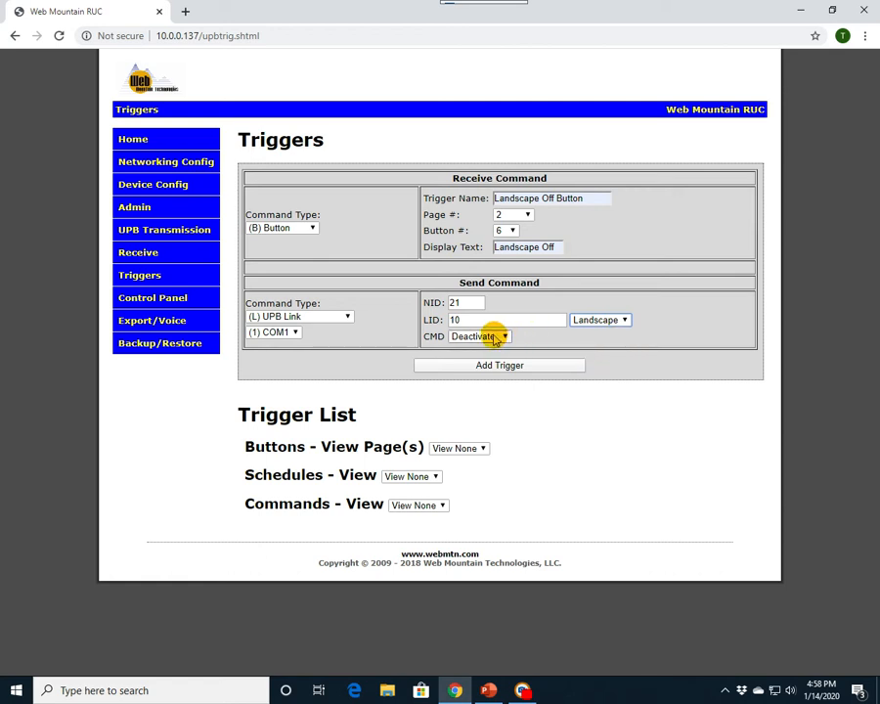
- Add the "Landscape Off Button" trigger and list the page 2 button triggers to review both landscape entries
left_click(498, 366)
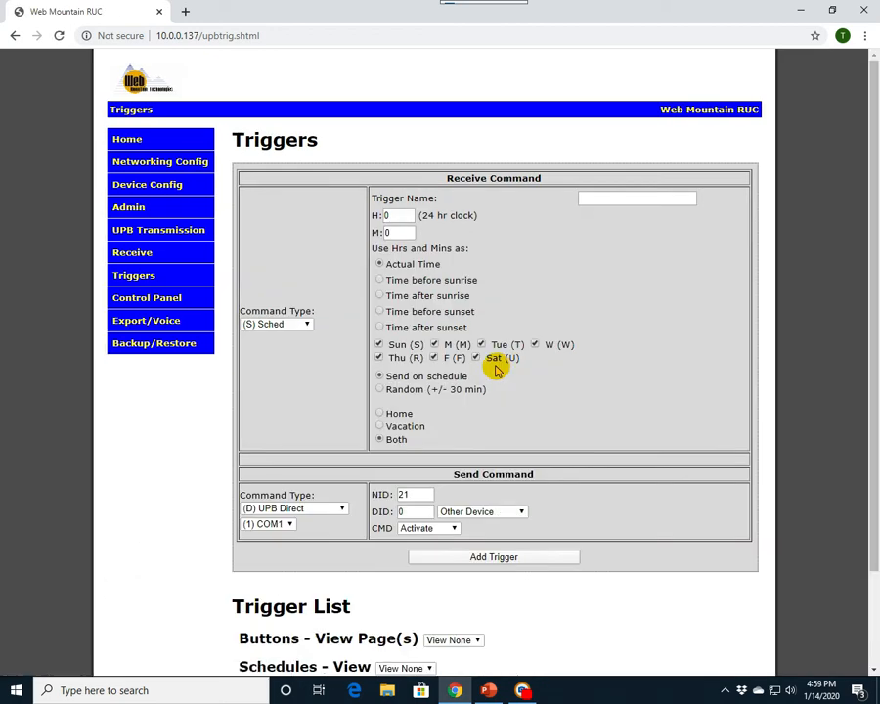
scroll(496, 370, "down", 3)
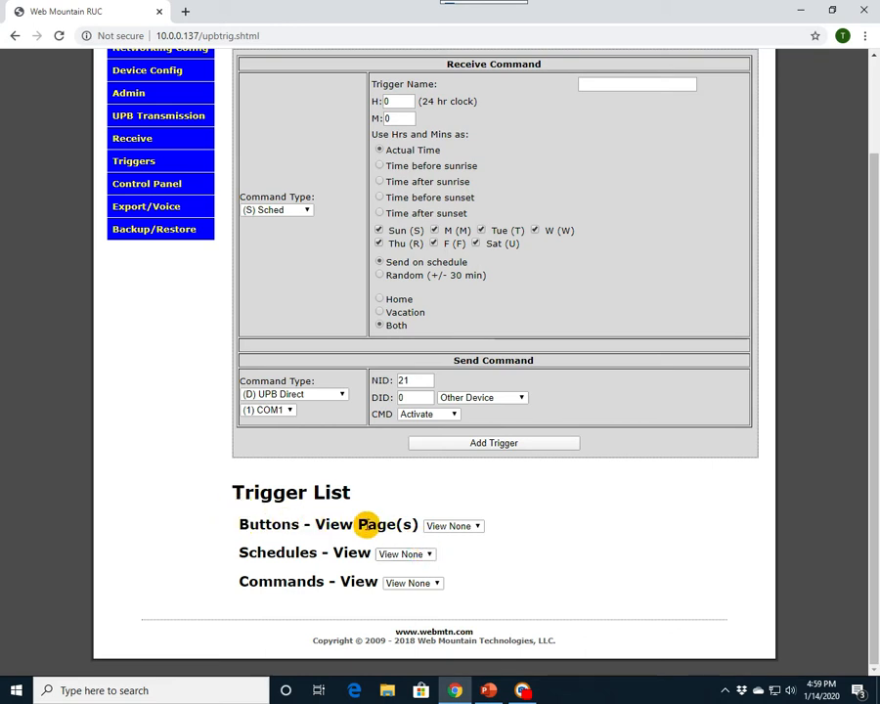
left_click(477, 528)
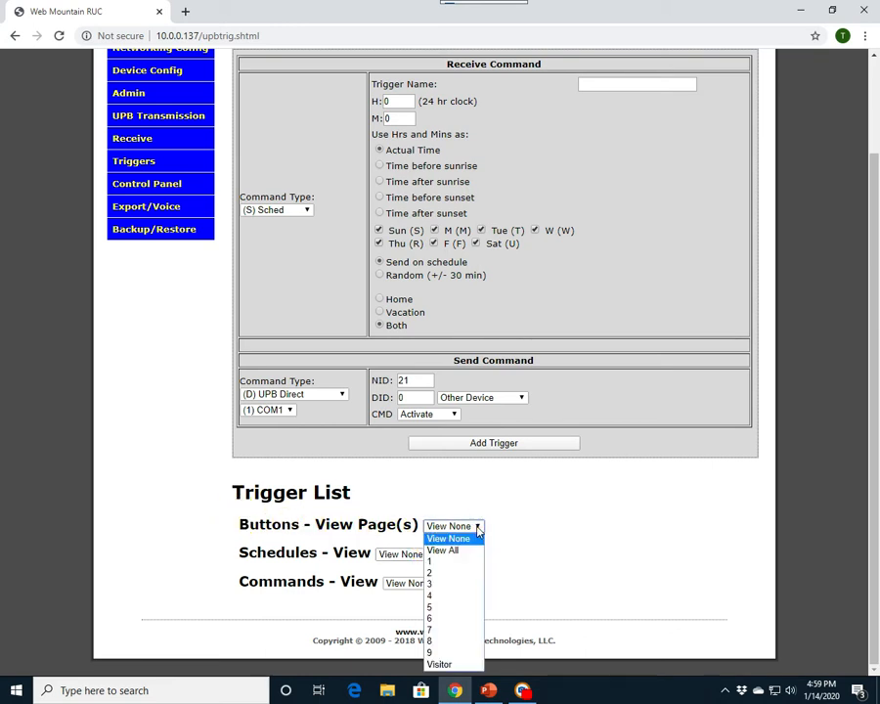
left_click(436, 574)
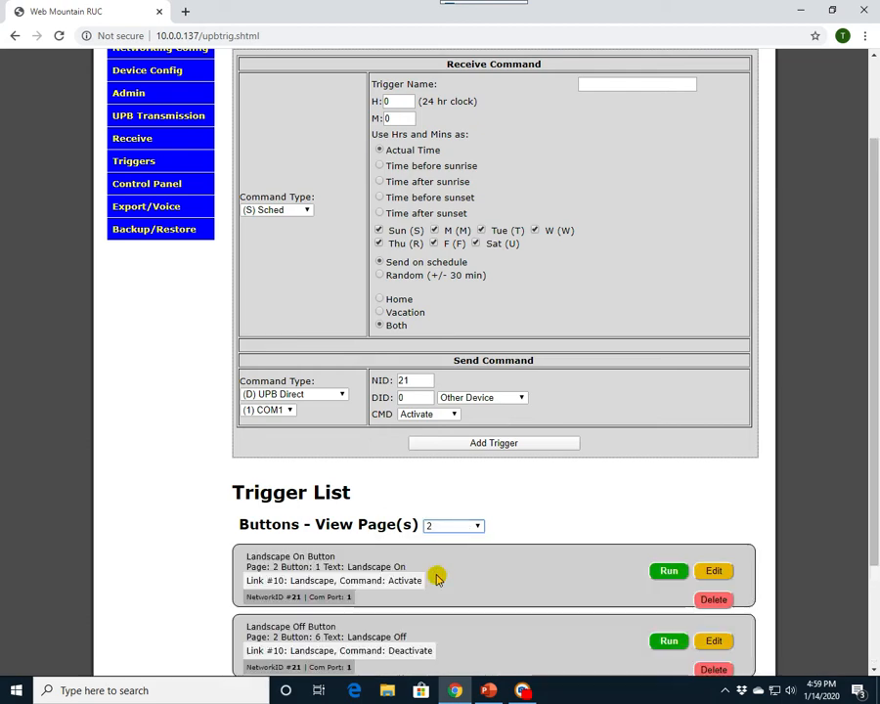
scroll(195, 518, "down", 3)
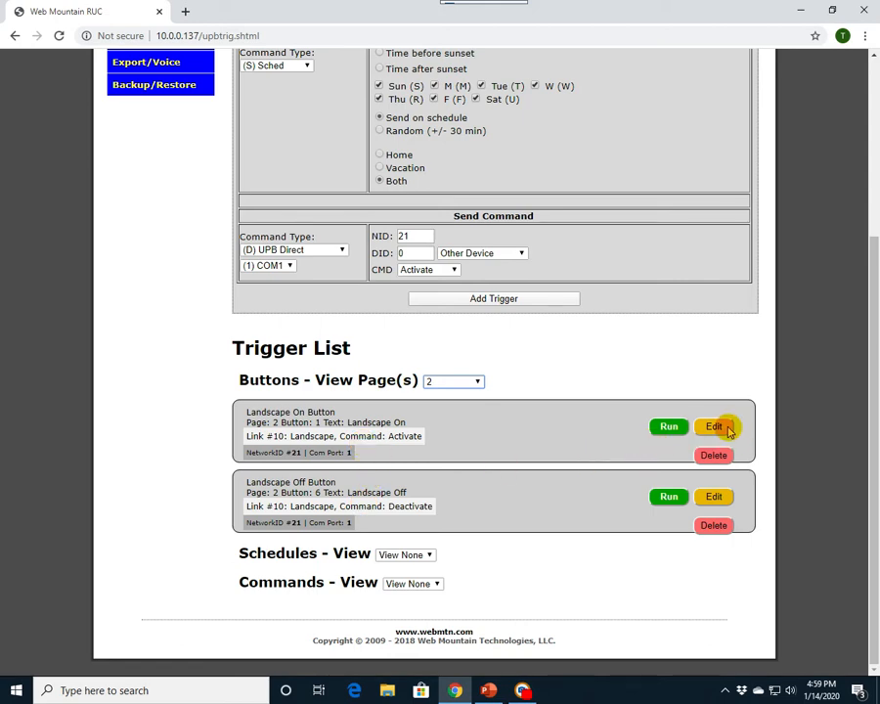
scroll(180, 393, "up", 3)
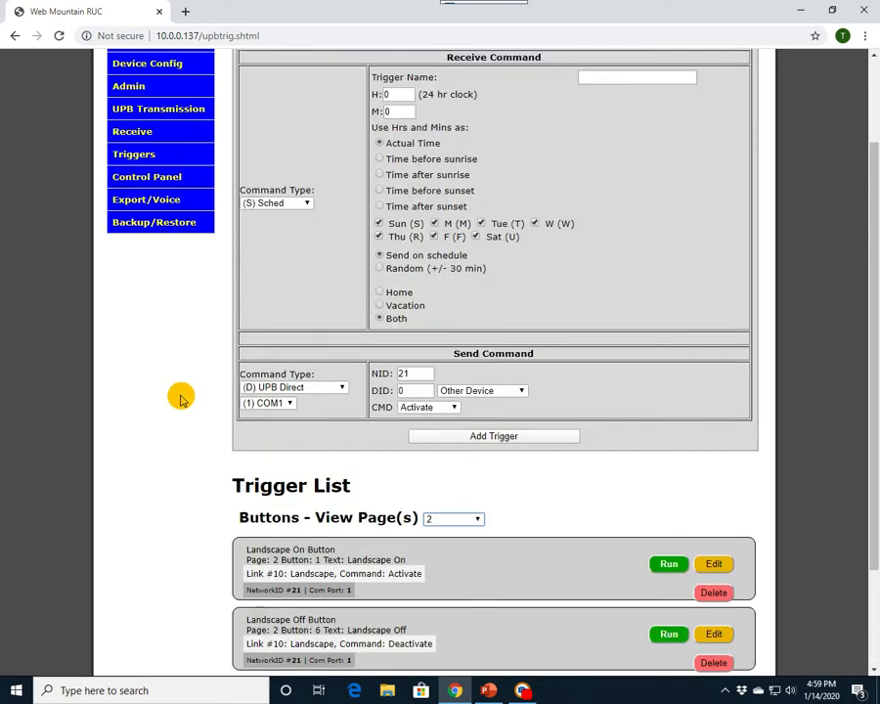
- Rename Control Panel page 2 to "Landscape" and switch to page 1
left_click(150, 302)
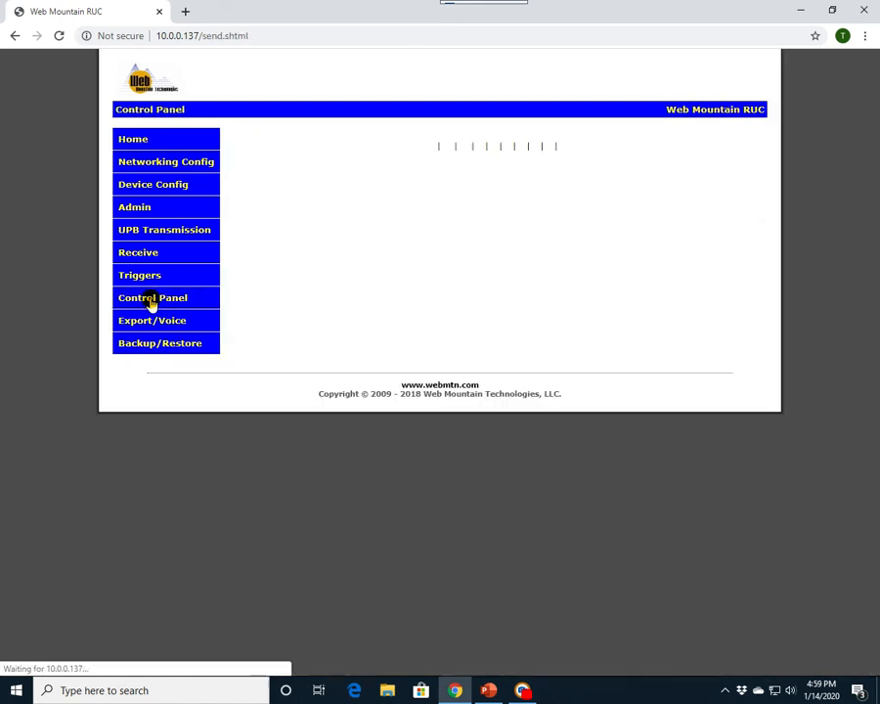
left_click(499, 138)
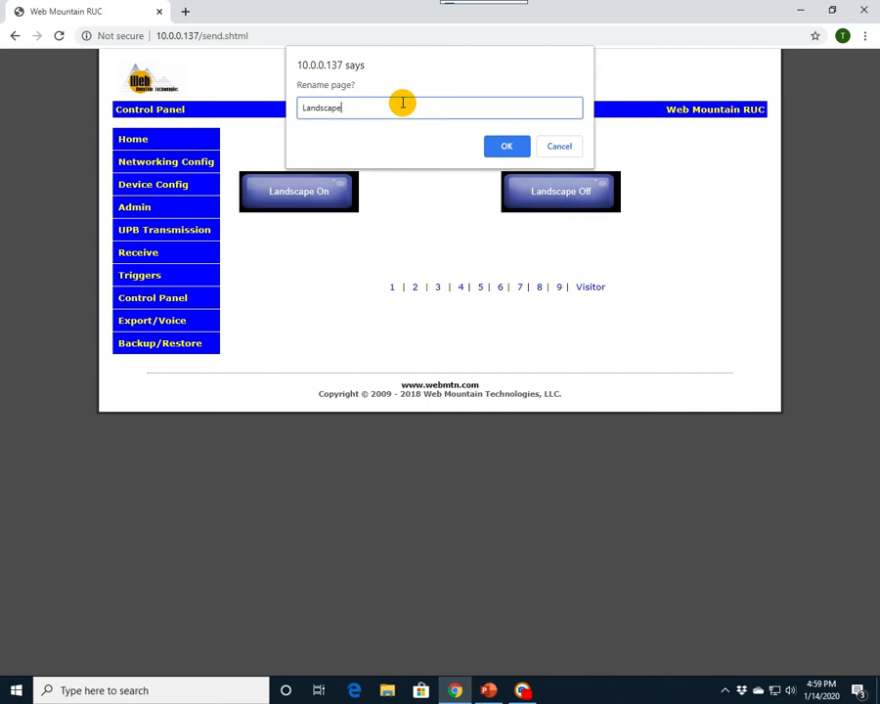
left_click(507, 146)
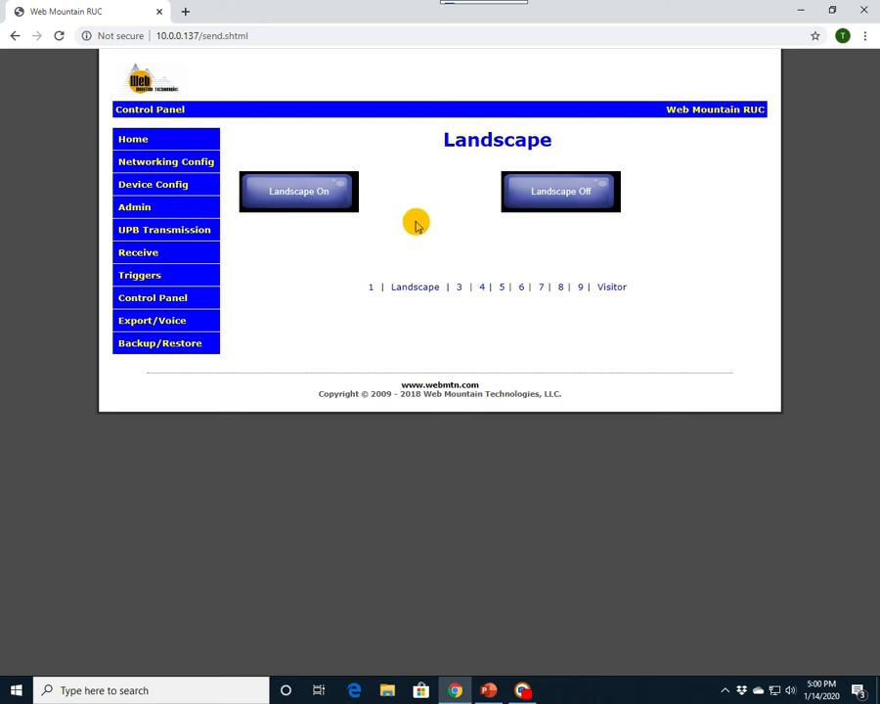
left_click(371, 289)
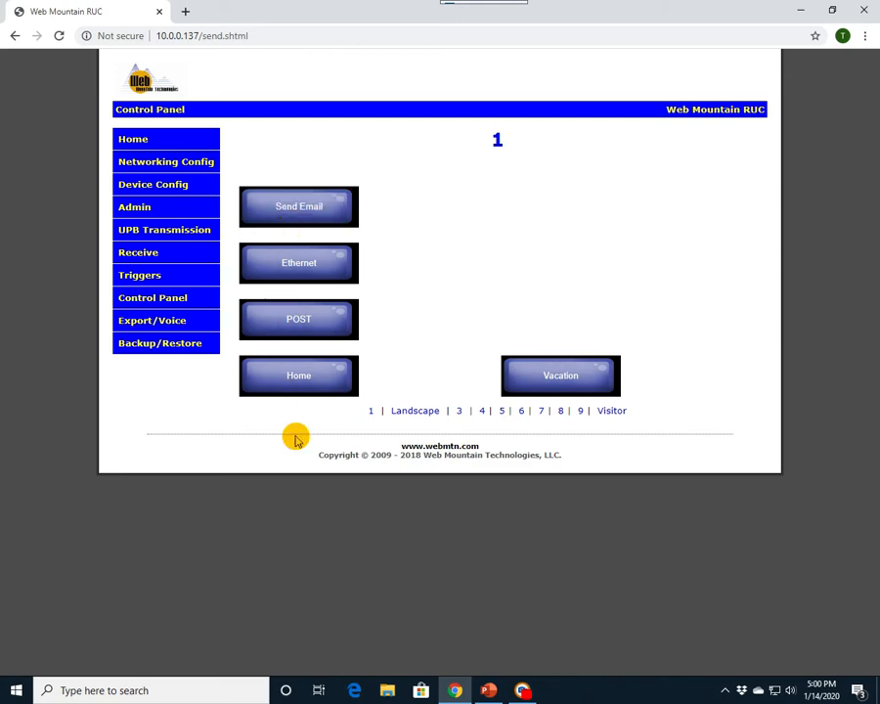
- List the page 1 button triggers and examine the Ethernet trigger's host, port and data settings, leaving them unedited
left_click(152, 277)
scroll(237, 348, "down", 2)
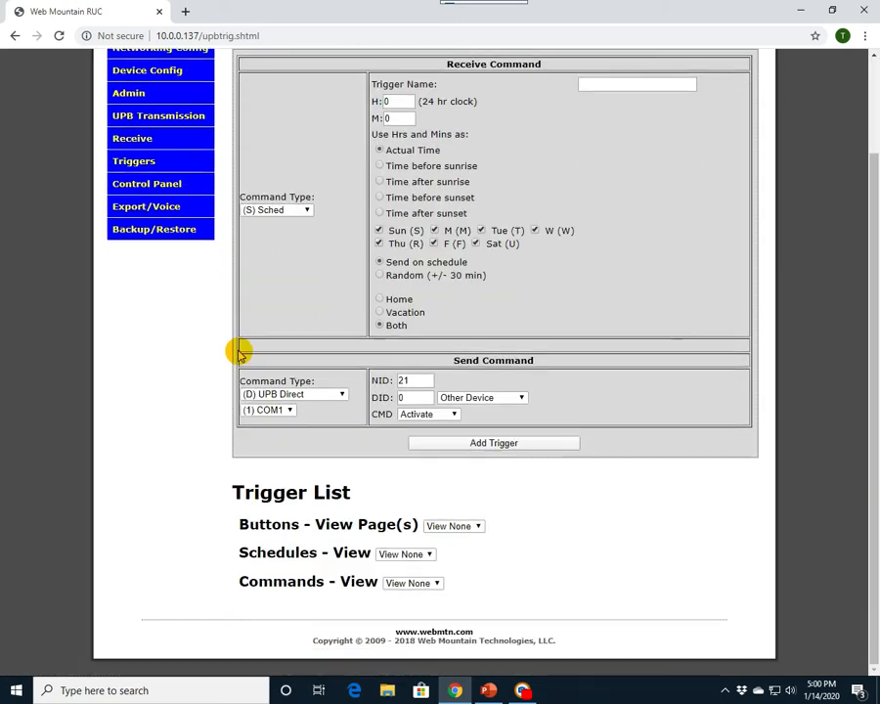
left_click(479, 526)
left_click(437, 561)
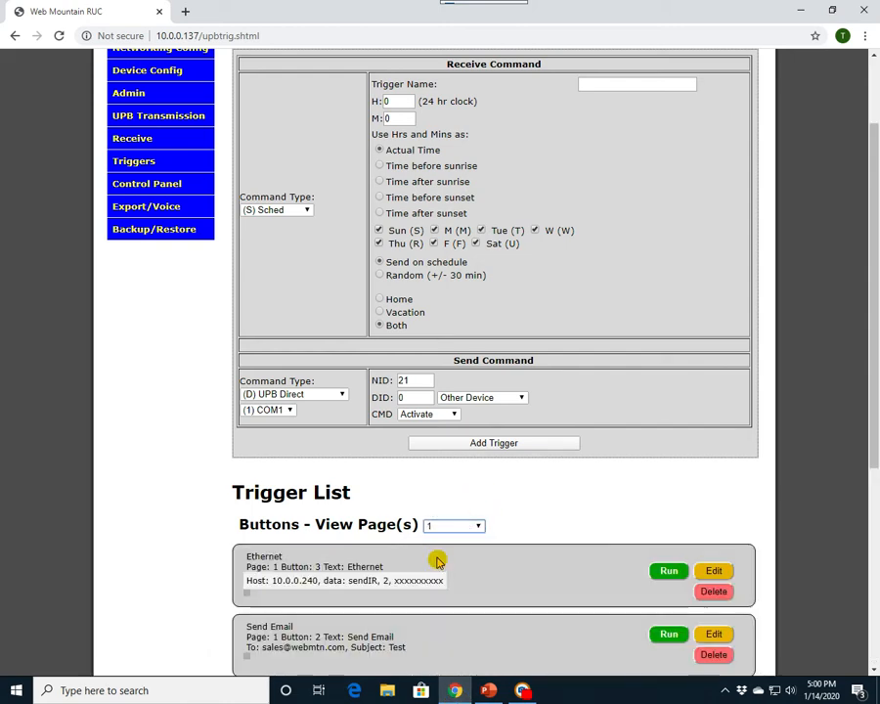
scroll(133, 478, "down", 4)
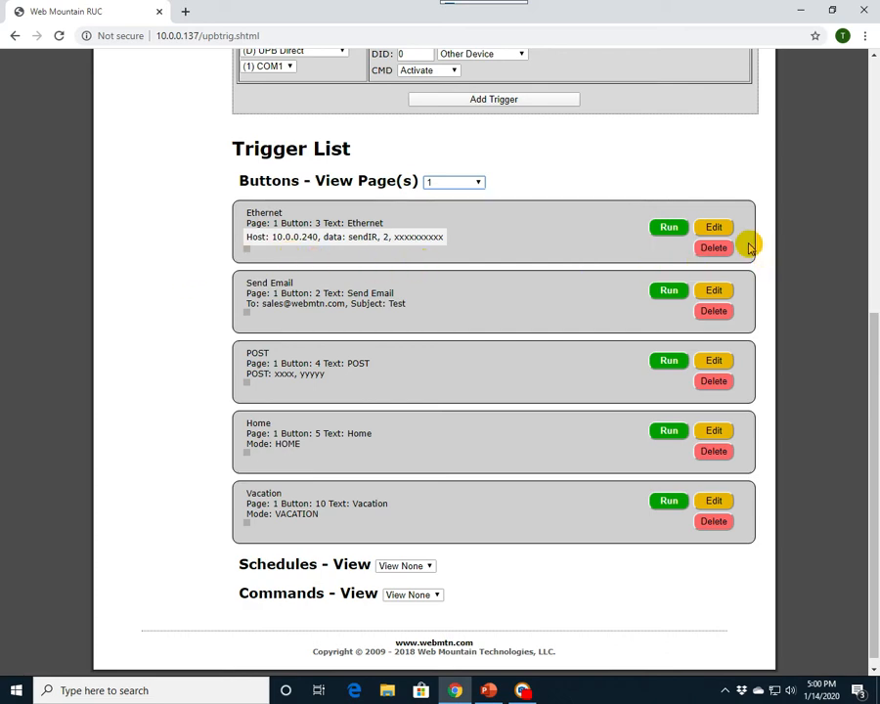
left_click(715, 227)
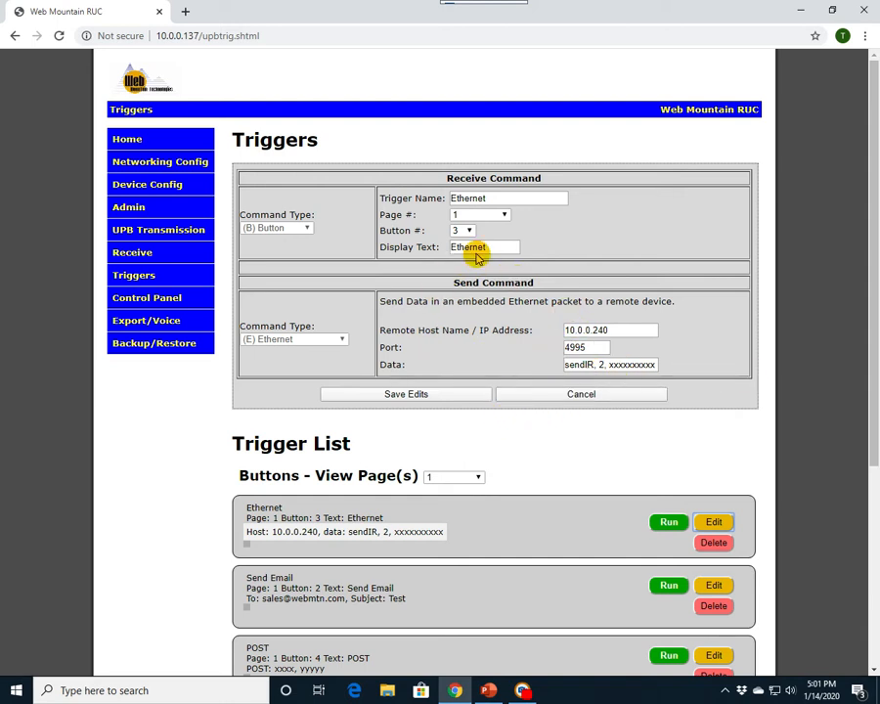
left_click(563, 395)
- Examine the page 1 Send Email trigger's address, subject and message fields and close it without saving
scroll(552, 446, "down", 2)
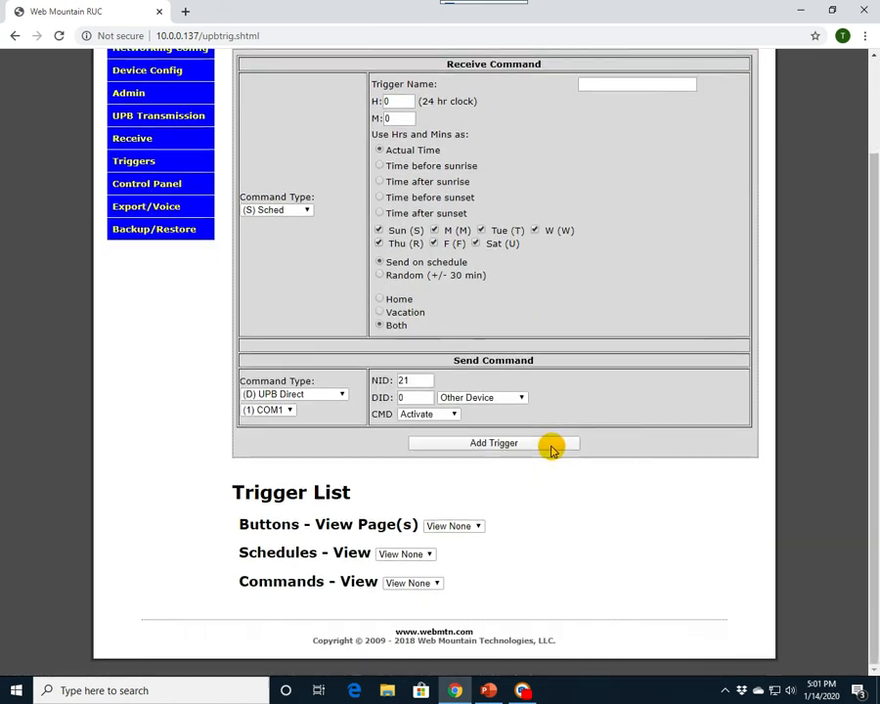
left_click(476, 526)
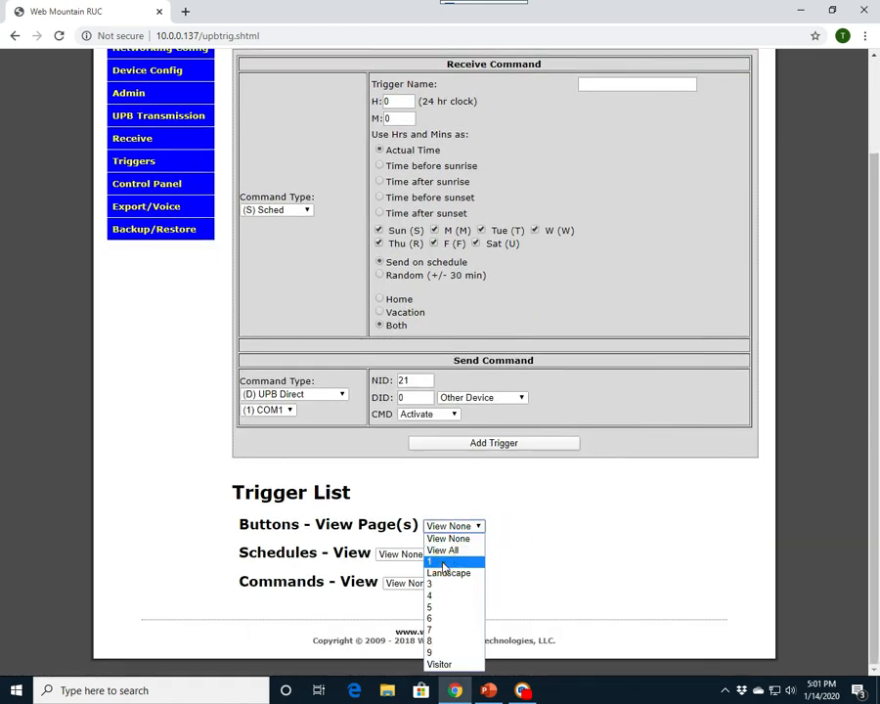
left_click(477, 558)
scroll(176, 616, "down", 2)
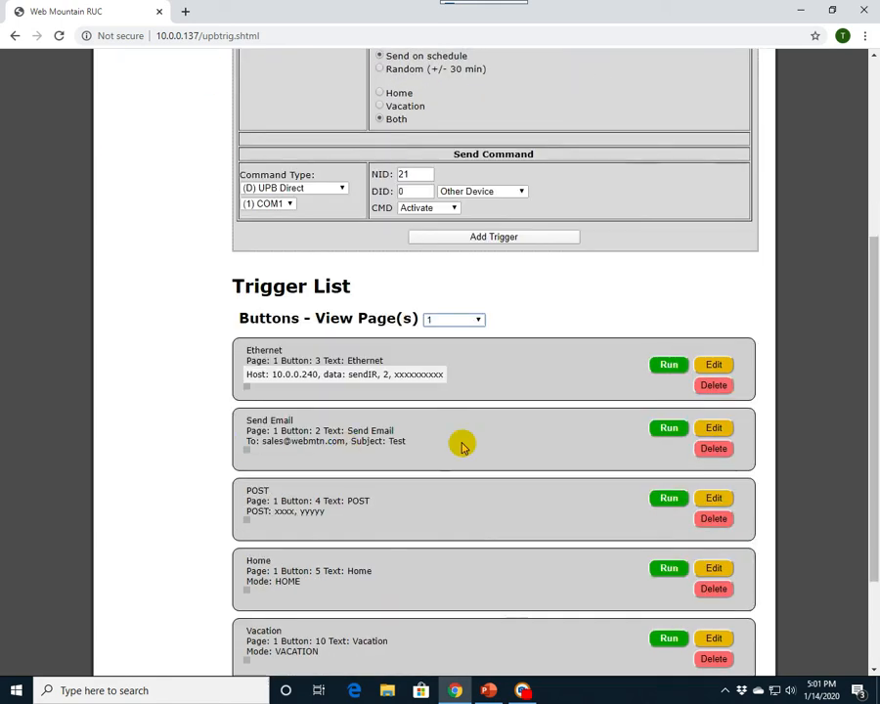
left_click(714, 427)
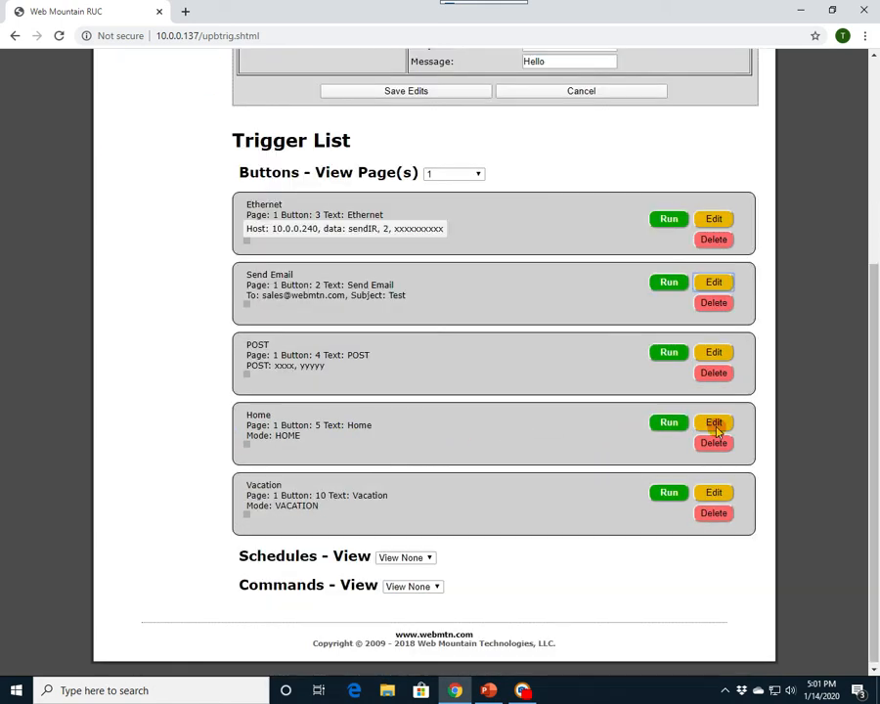
scroll(401, 274, "up", 3)
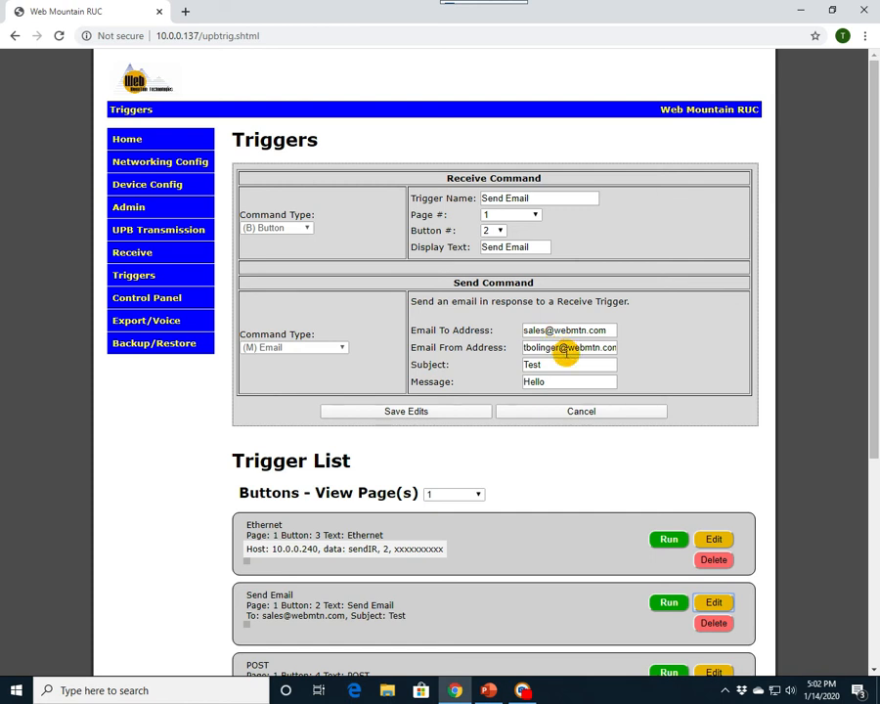
left_click(593, 412)
- Examine the page 1 POST trigger's GET/POST fields and the available HTTP types, closing it without saving
scroll(599, 414, "down", 2)
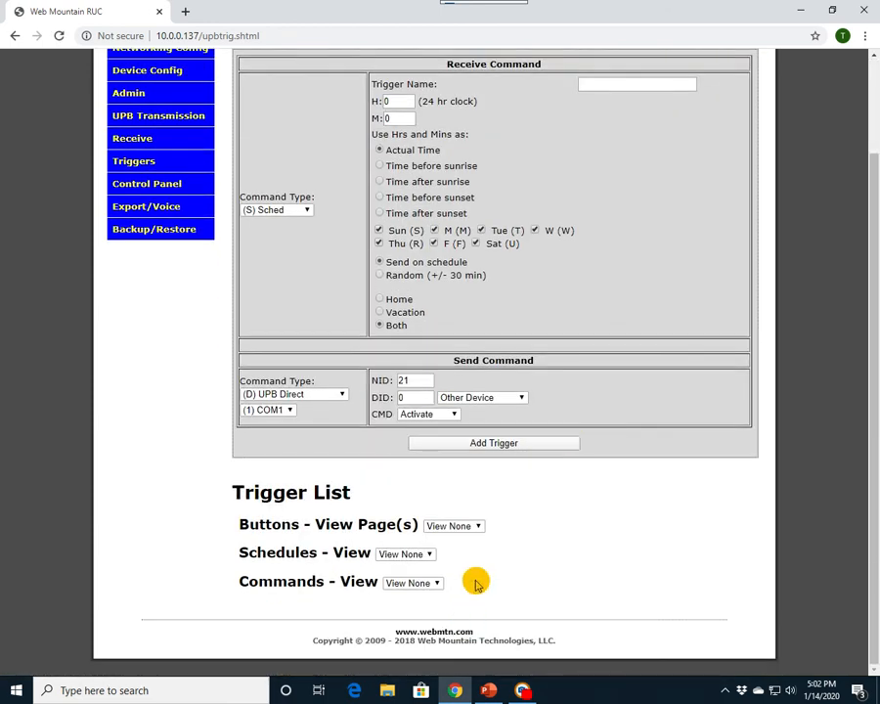
left_click(477, 526)
left_click(459, 565)
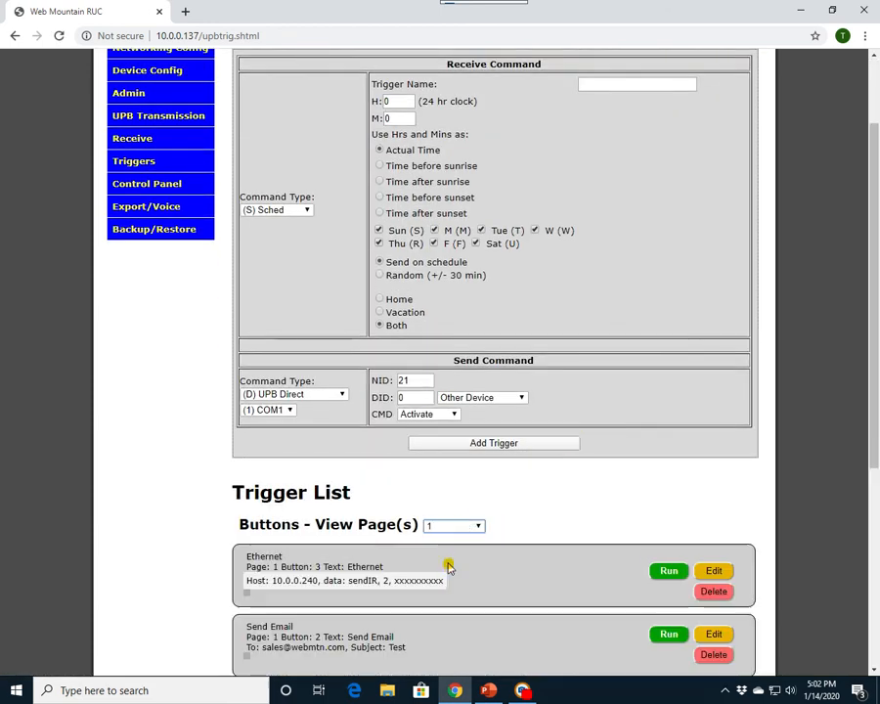
scroll(455, 546, "down", 5)
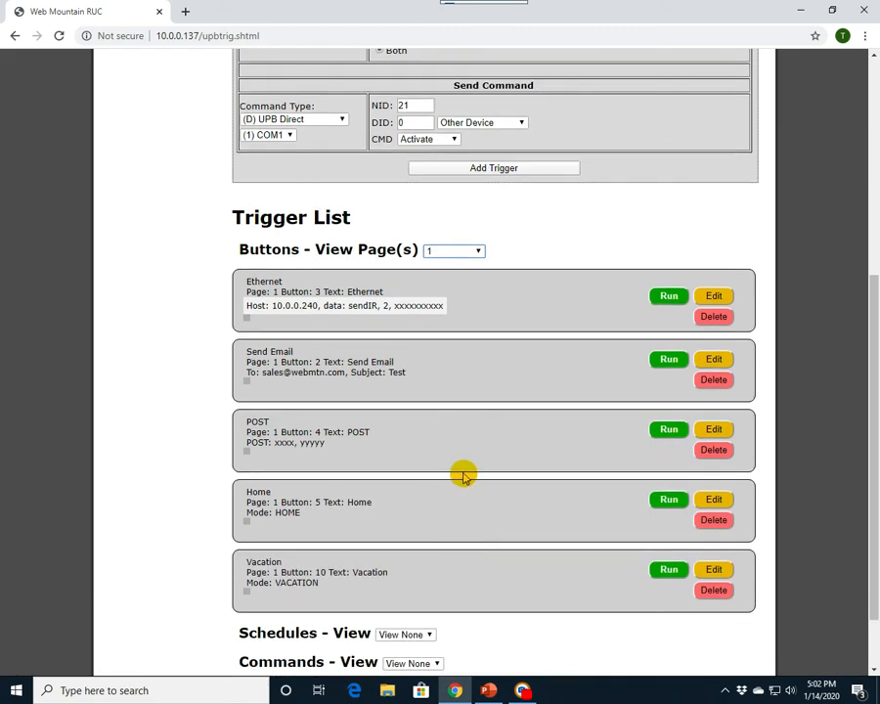
left_click(715, 429)
scroll(661, 399, "up", 4)
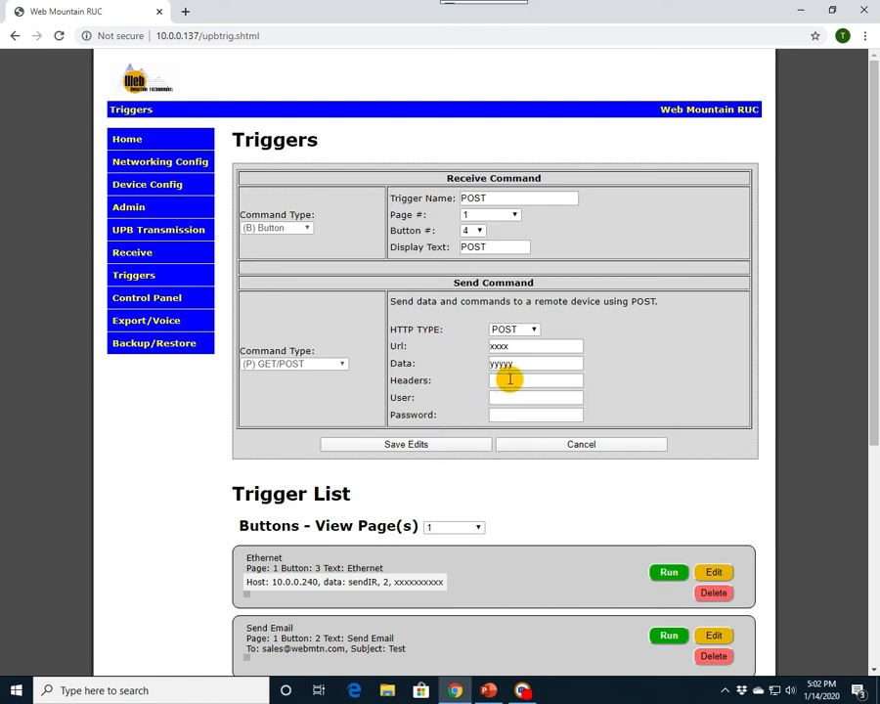
left_click(534, 330)
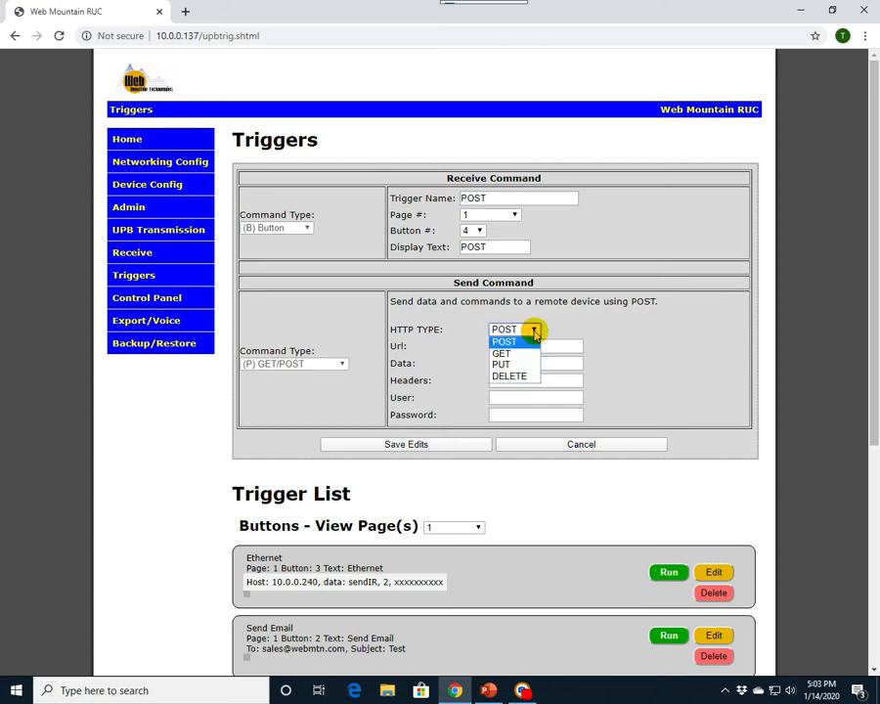
left_click(534, 332)
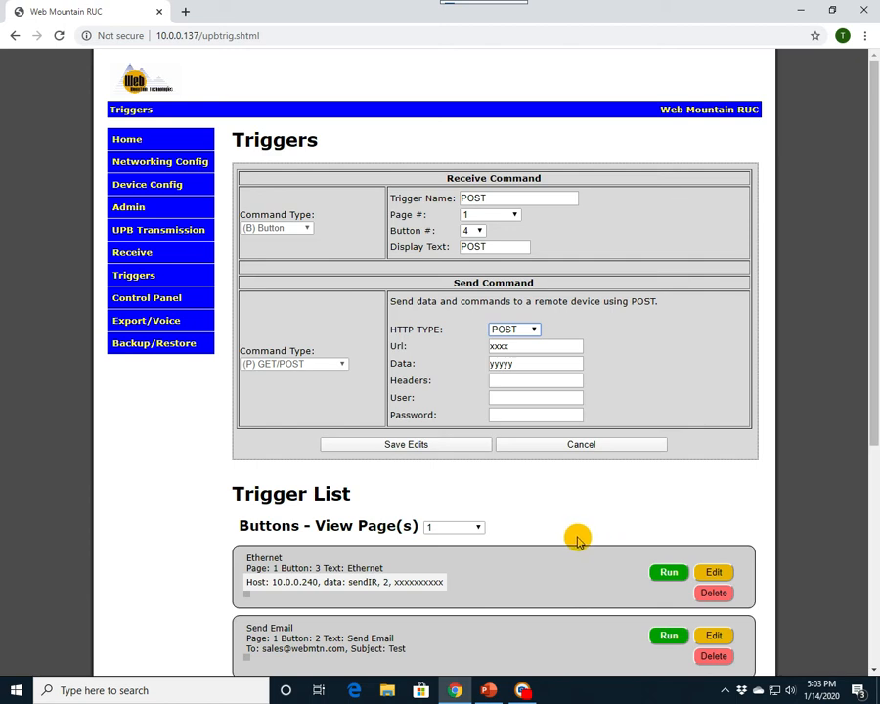
left_click(581, 445)
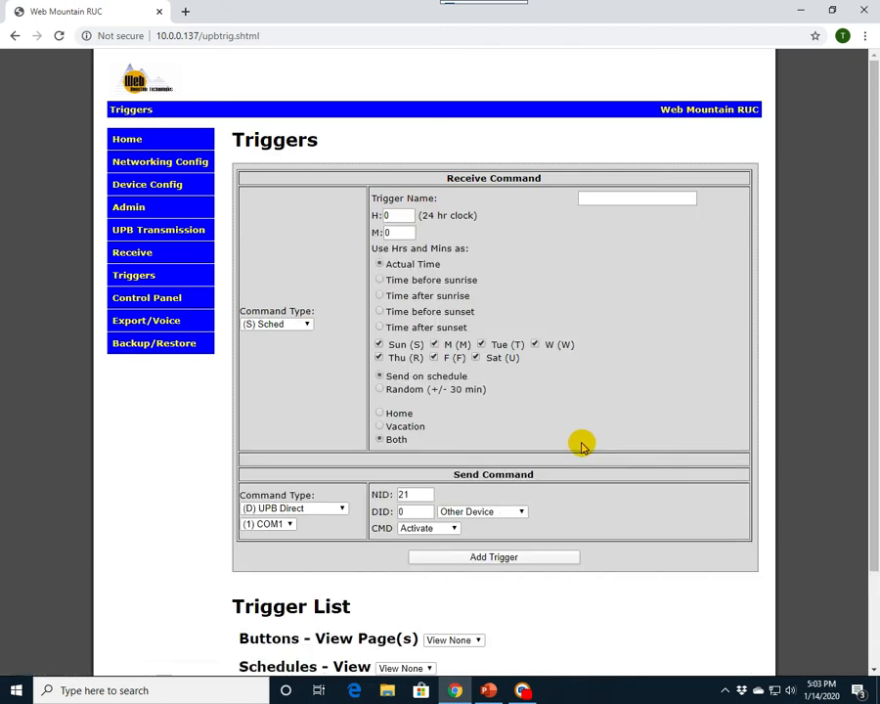
- Open the page 1 Home trigger and examine the mode types offered by its SET MODE(H/V) command
scroll(580, 448, "down", 2)
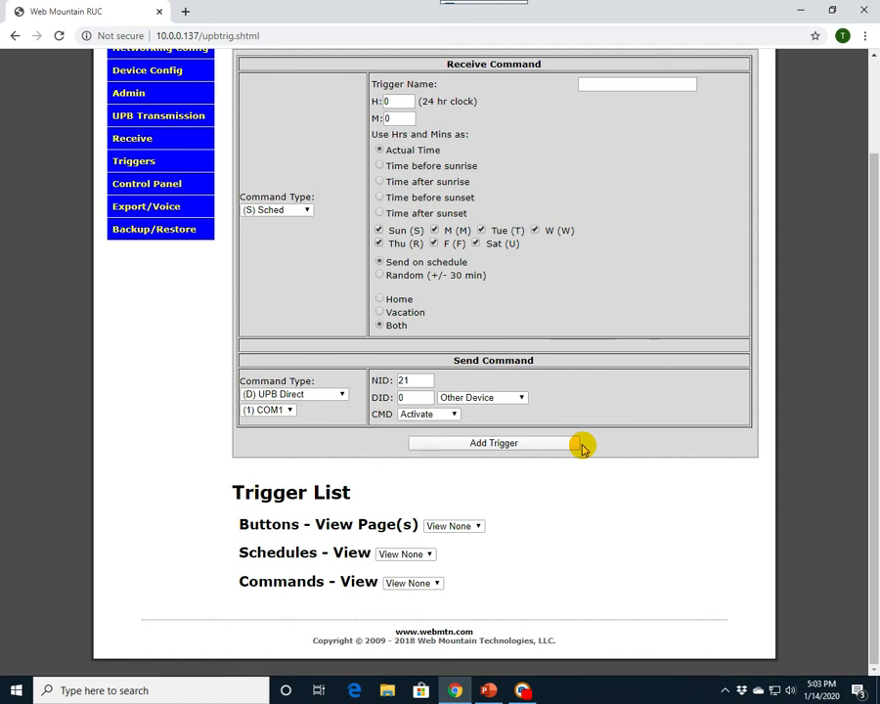
left_click(476, 527)
left_click(447, 562)
scroll(337, 520, "down", 4)
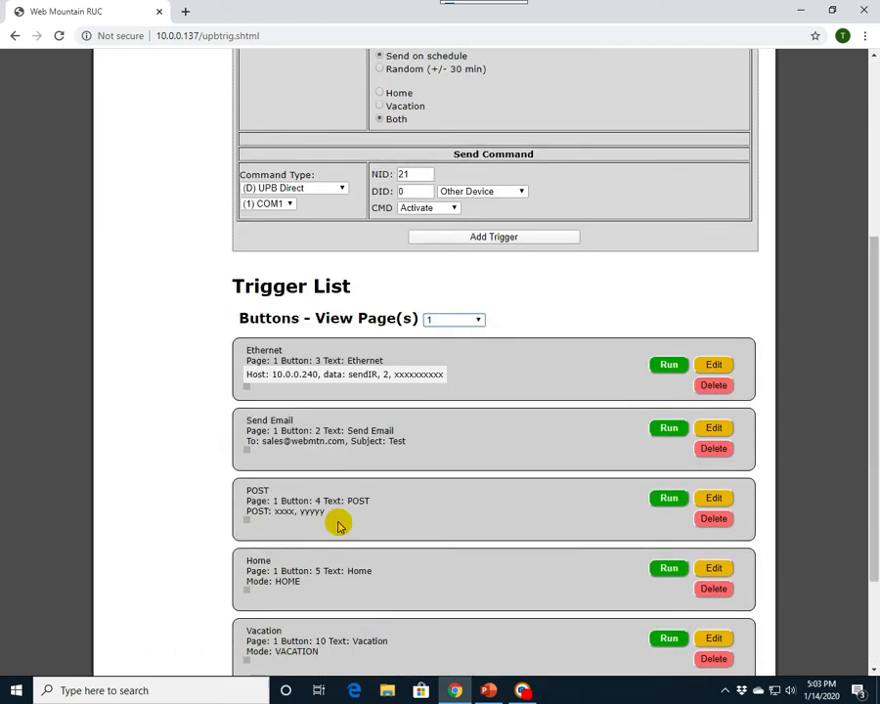
scroll(419, 520, "down", 3)
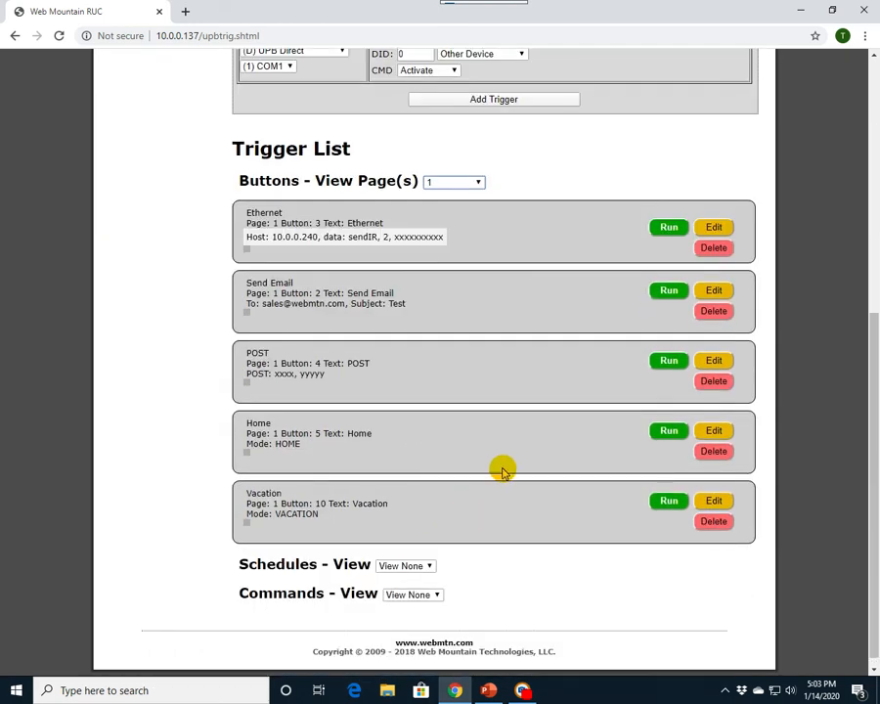
left_click(714, 432)
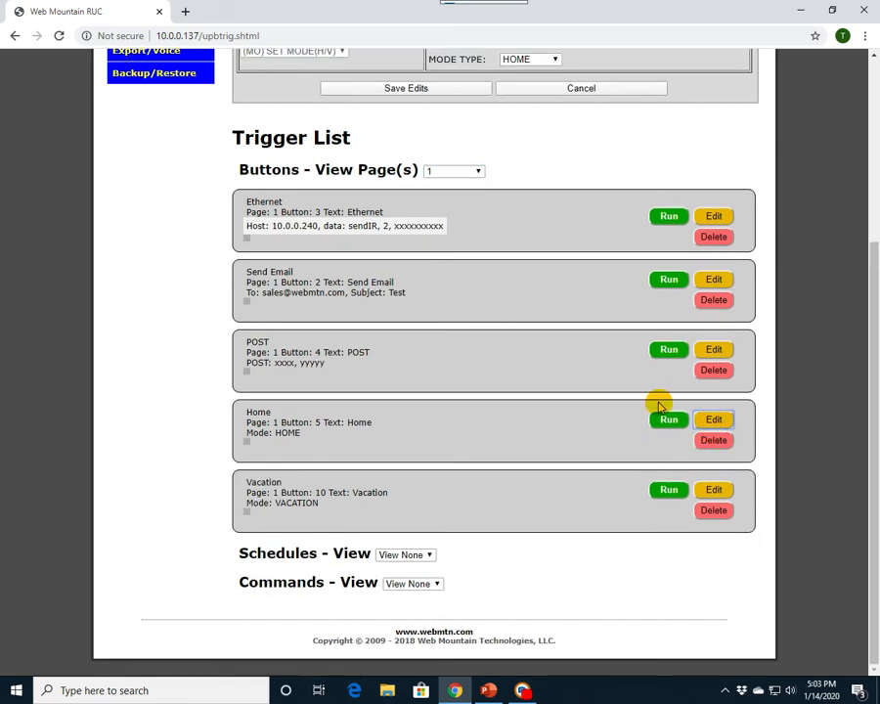
scroll(658, 407, "up", 3)
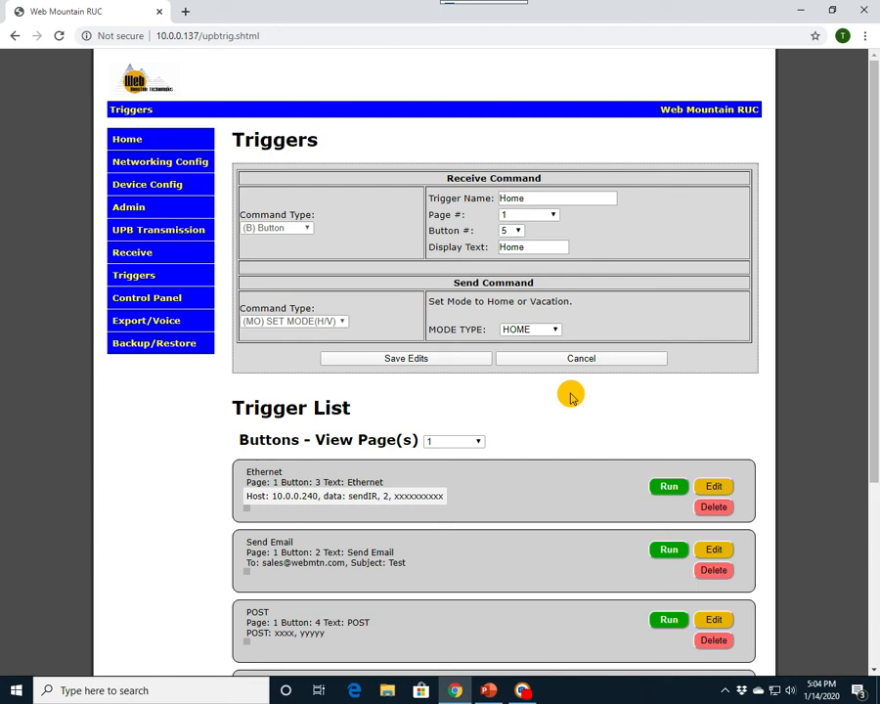
left_click(555, 330)
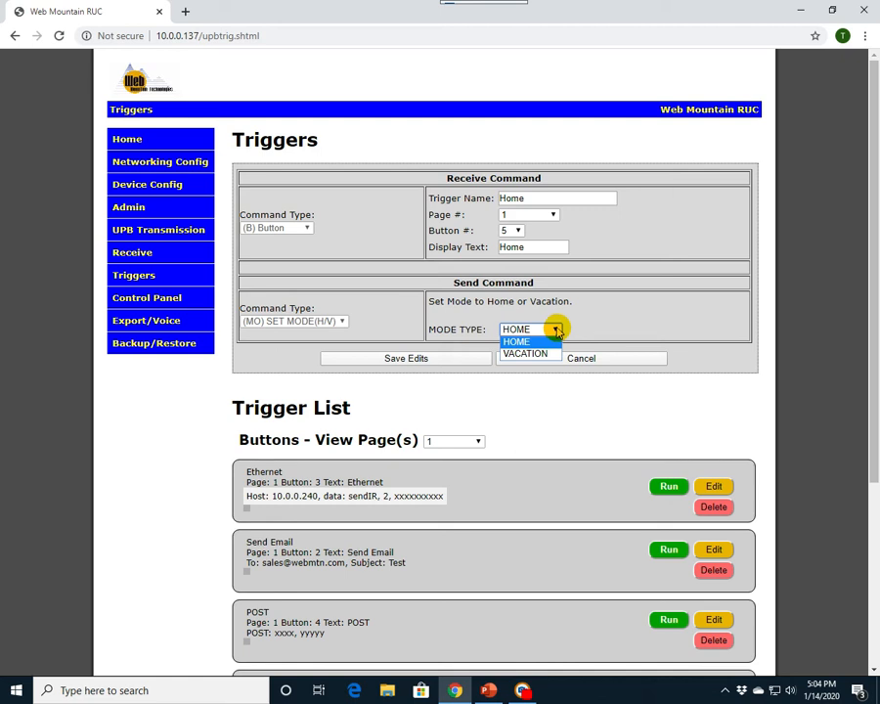
left_click(556, 331)
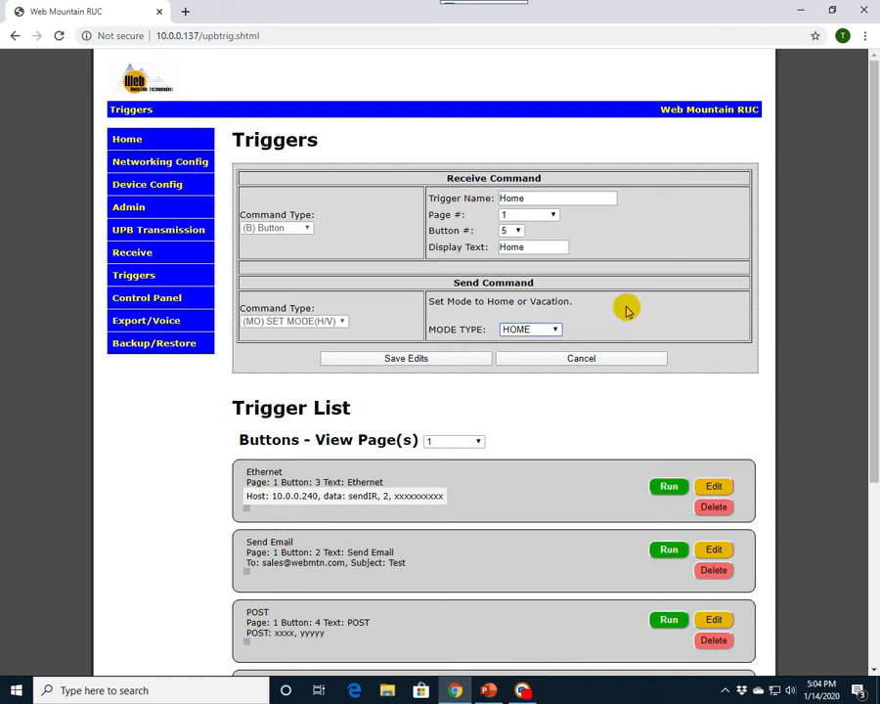
- Switch the mode in Device Configuration to Vacation and back to Home
left_click(130, 191)
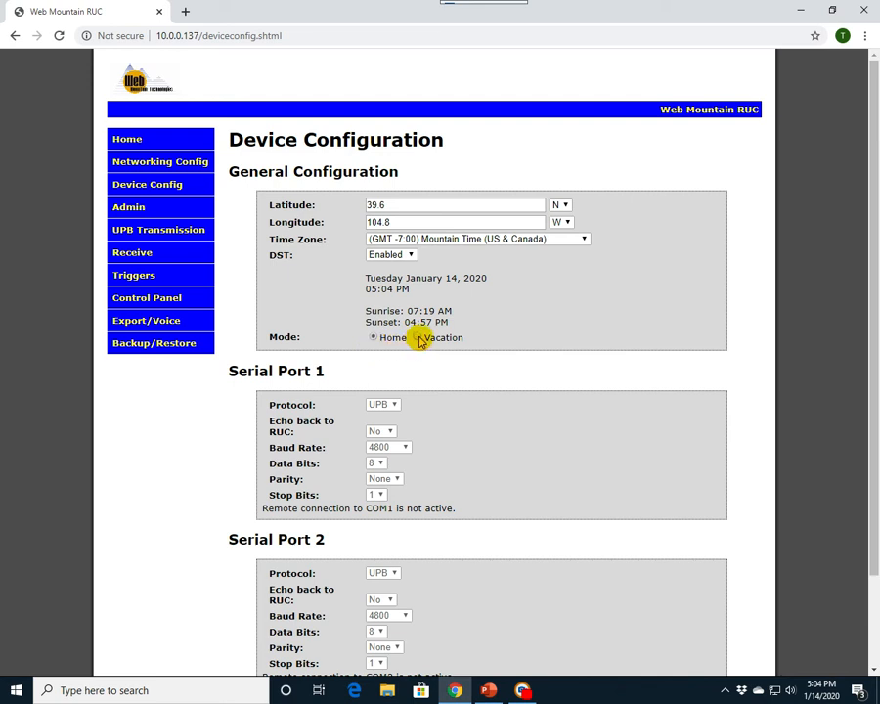
left_click(418, 337)
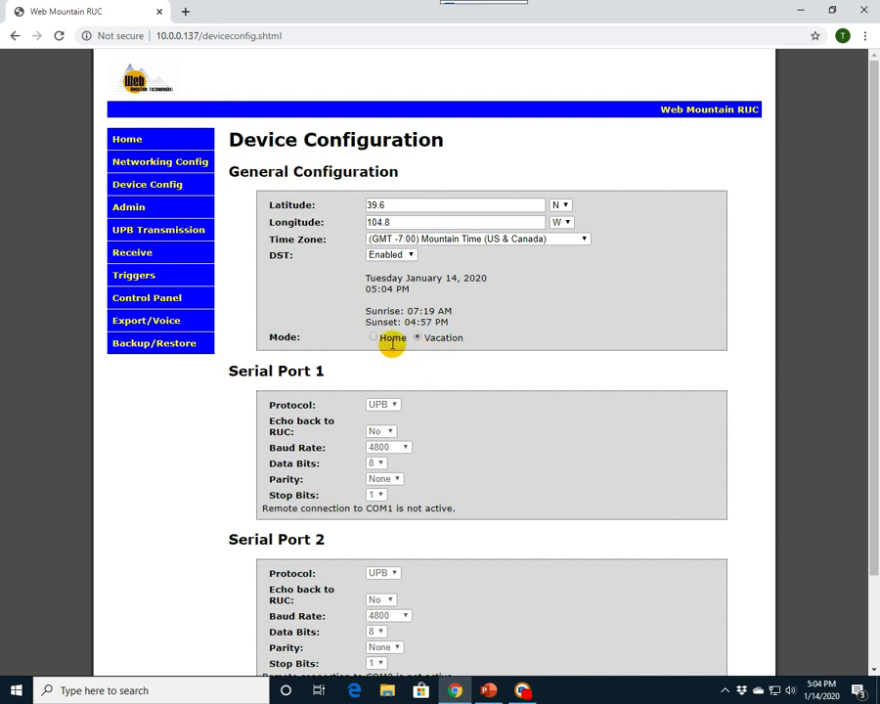
left_click(372, 339)
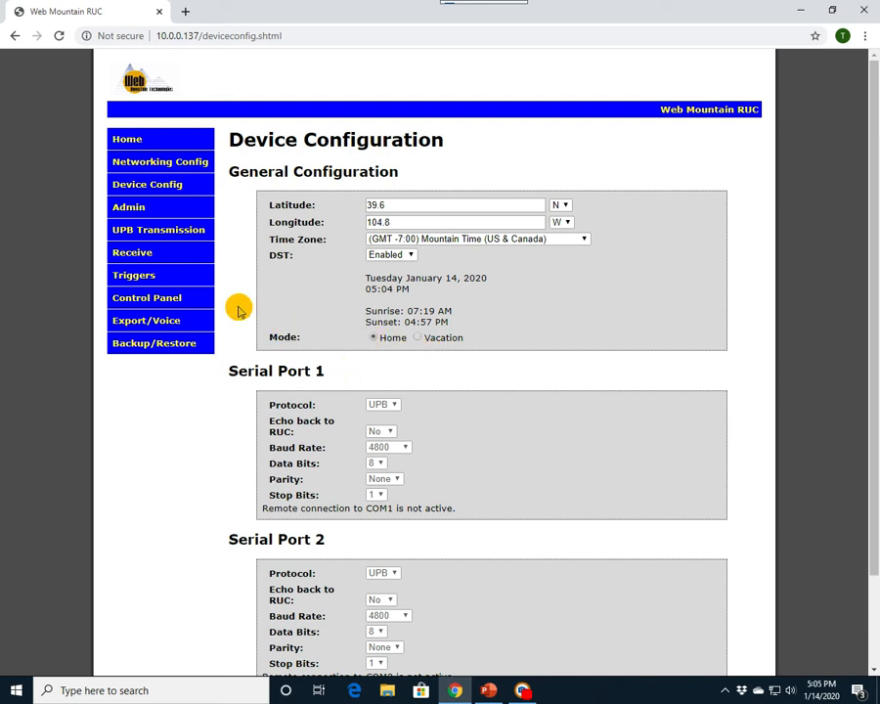
- Review the page 1 Home trigger's SET MODE(H/V) command again and view the Home and Vacation buttons on the Control Panel
left_click(148, 279)
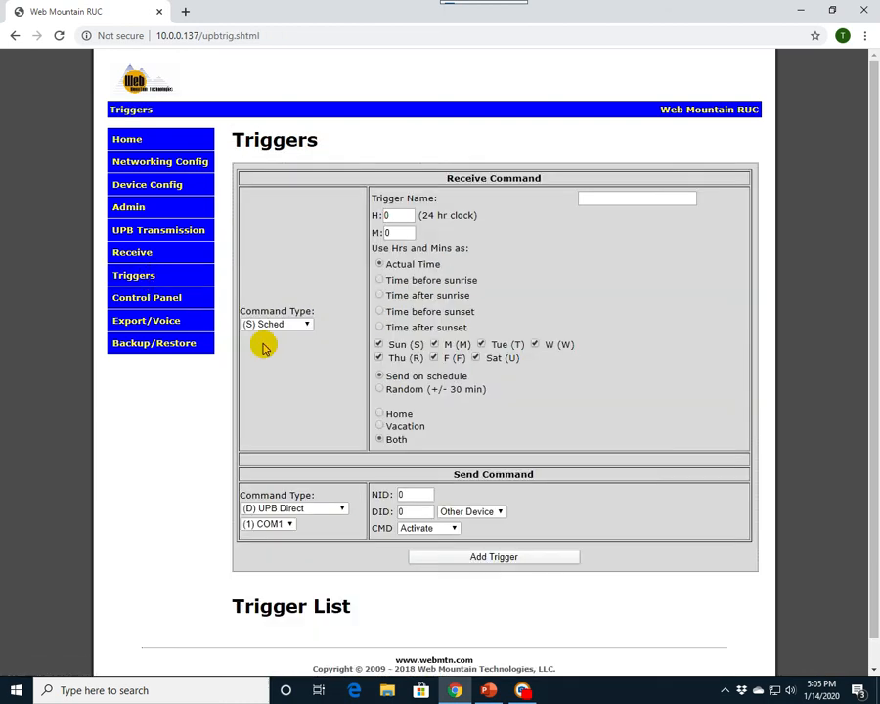
scroll(411, 440, "down", 2)
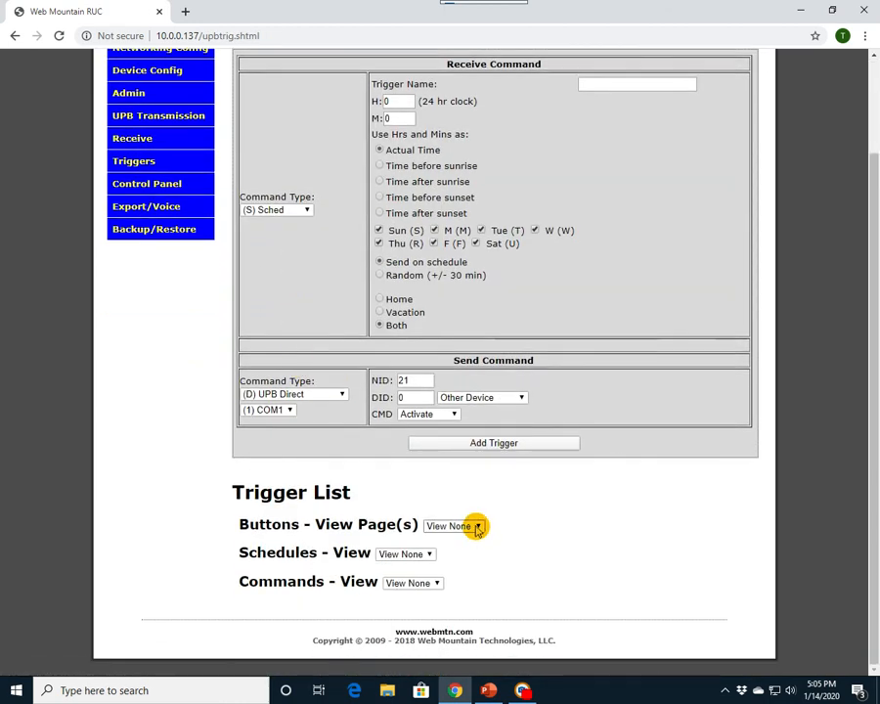
left_click(477, 527)
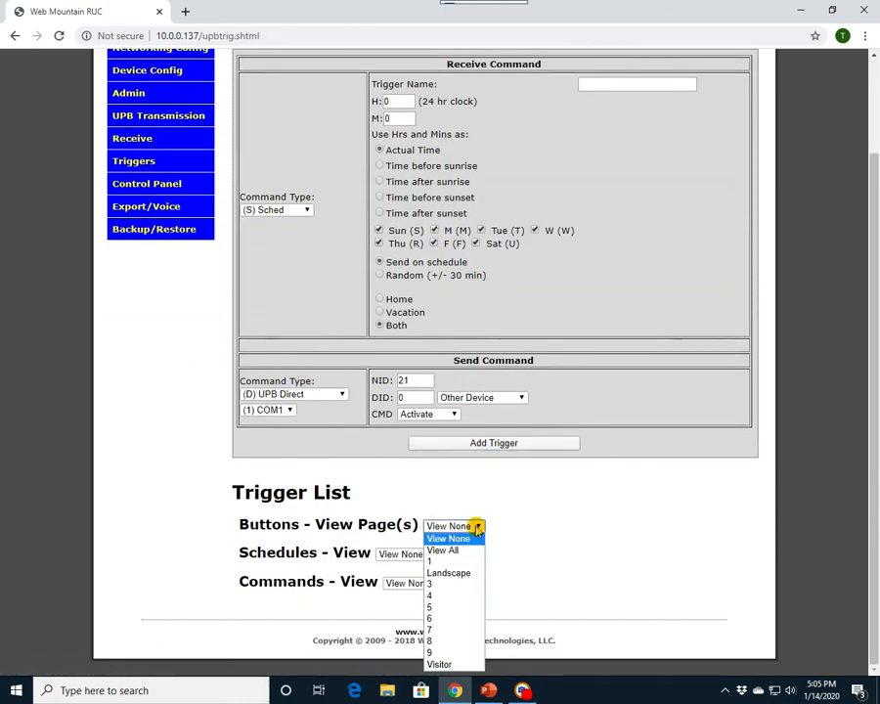
left_click(445, 560)
scroll(466, 565, "down", 1)
scroll(465, 565, "down", 4)
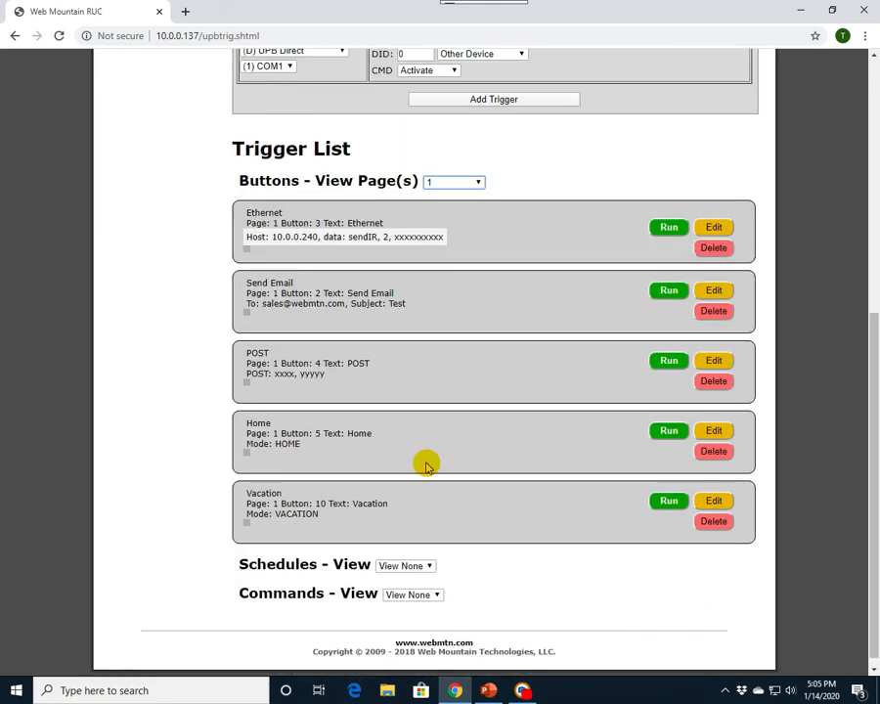
left_click(714, 432)
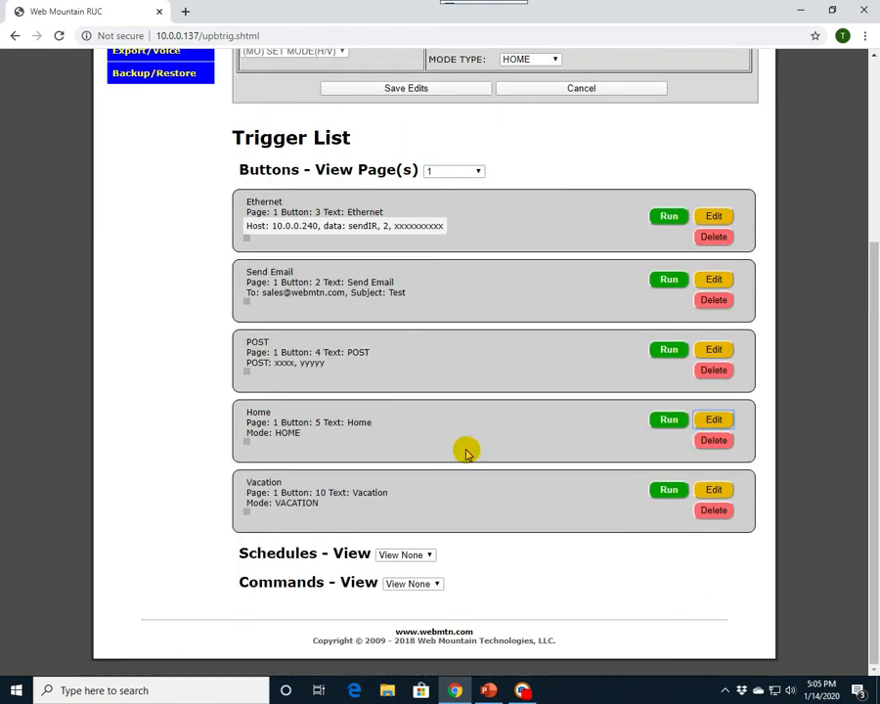
scroll(463, 436, "up", 4)
scroll(465, 438, "up", 1)
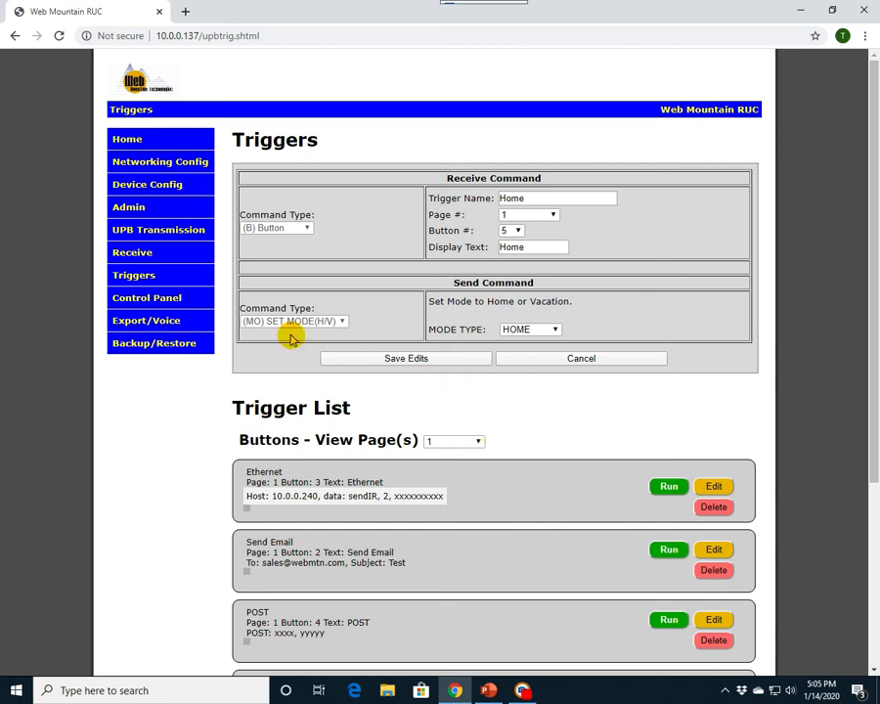
left_click(145, 300)
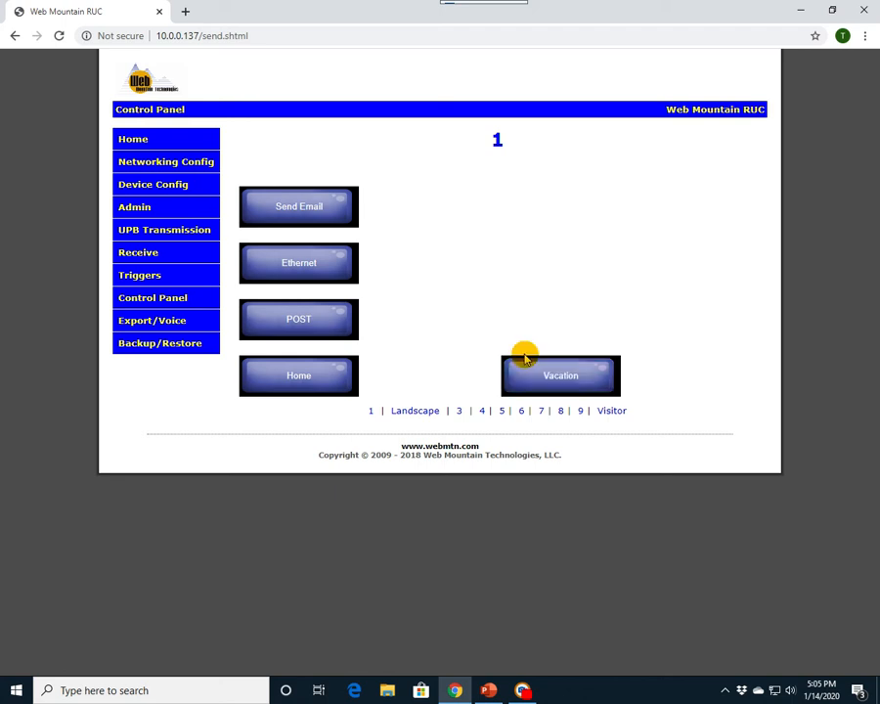
- Open a blank command-type trigger form and review the existing command triggers in the Trigger List, hiding them again
left_click(145, 278)
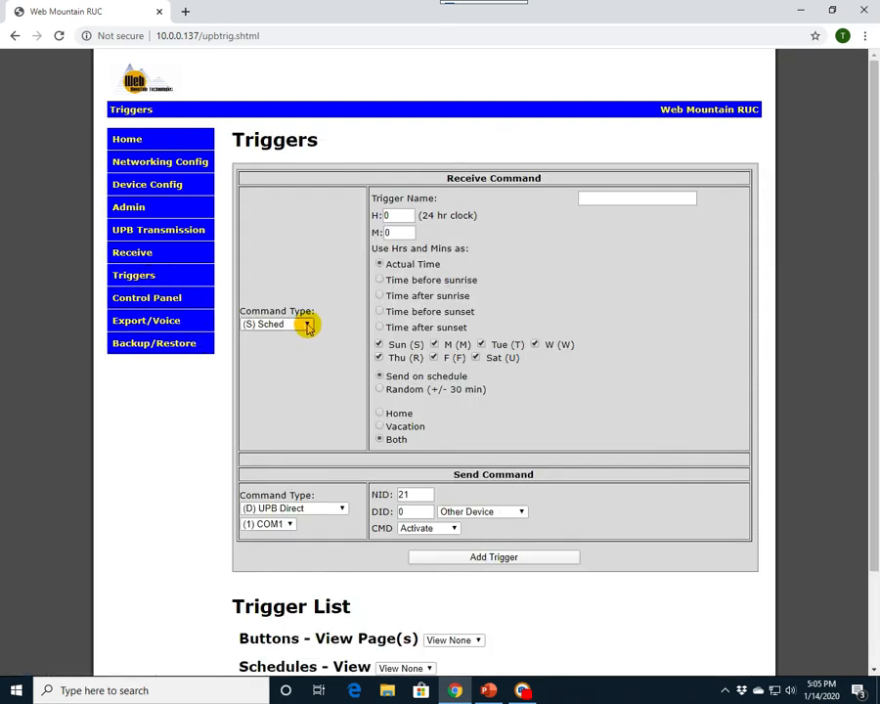
left_click(306, 324)
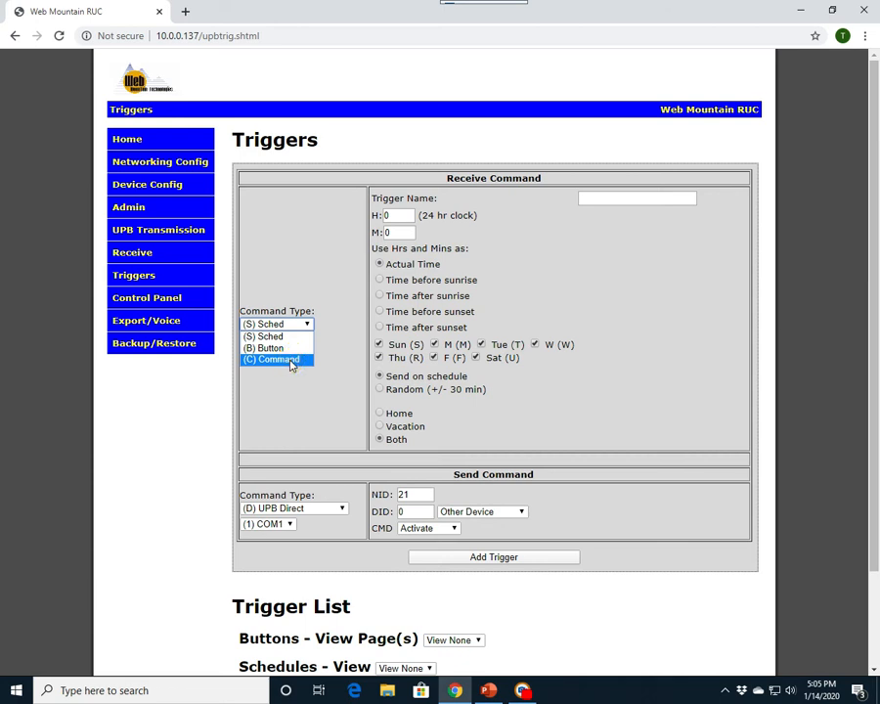
left_click(290, 360)
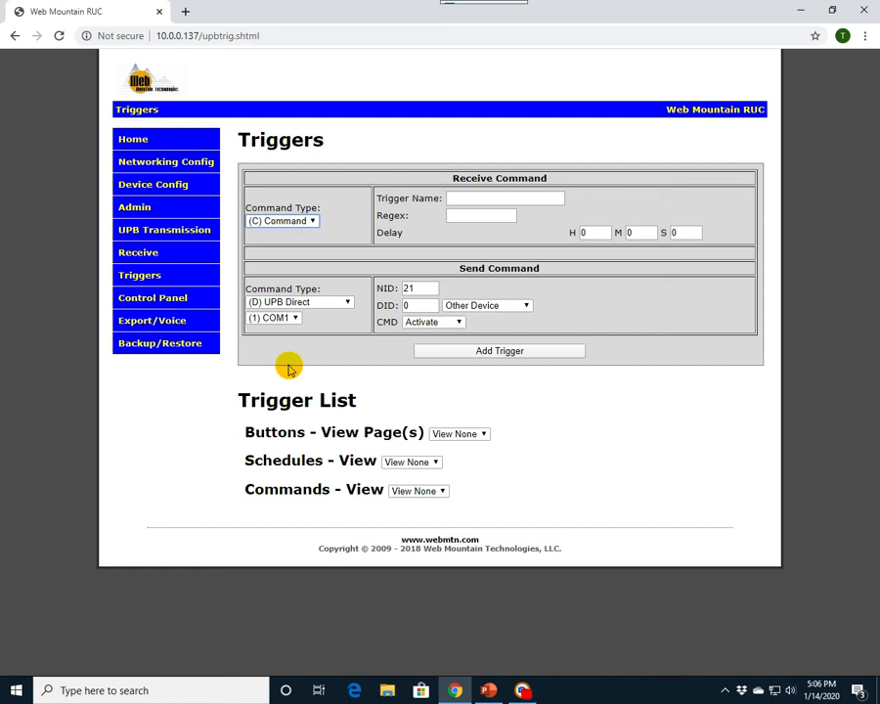
left_click(466, 196)
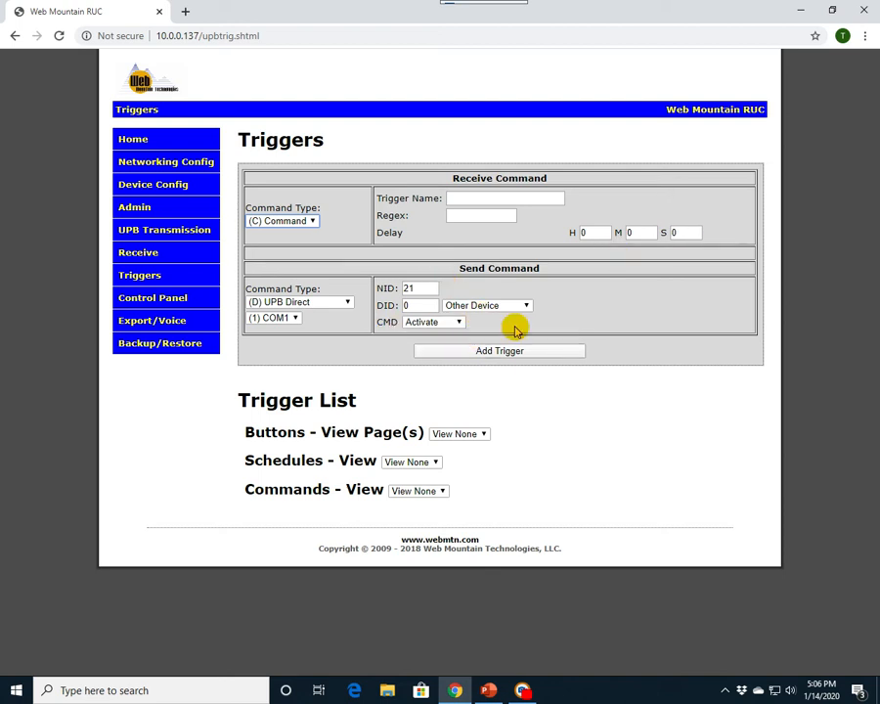
left_click(438, 488)
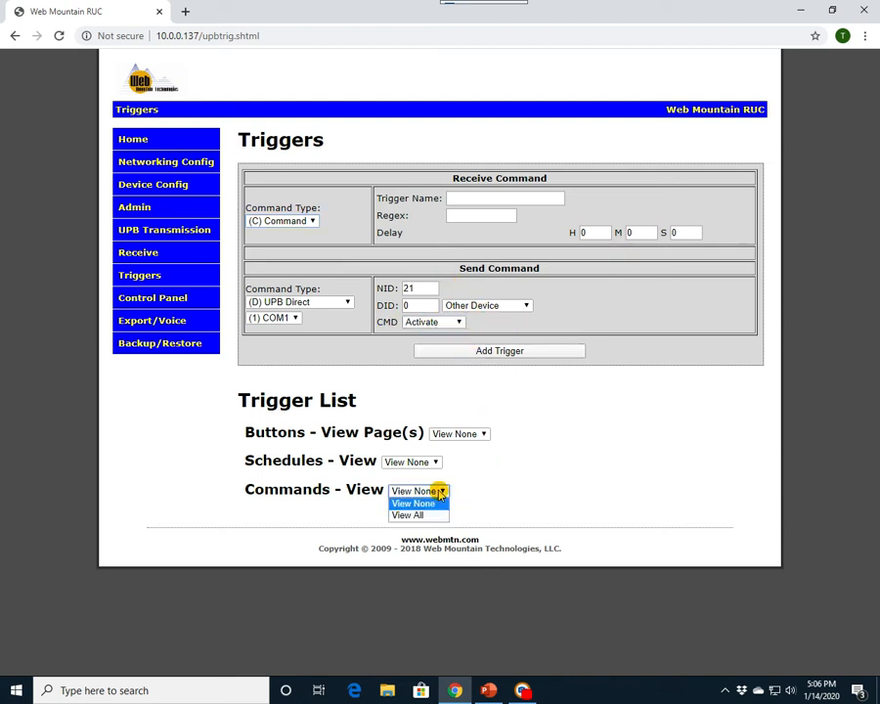
left_click(426, 513)
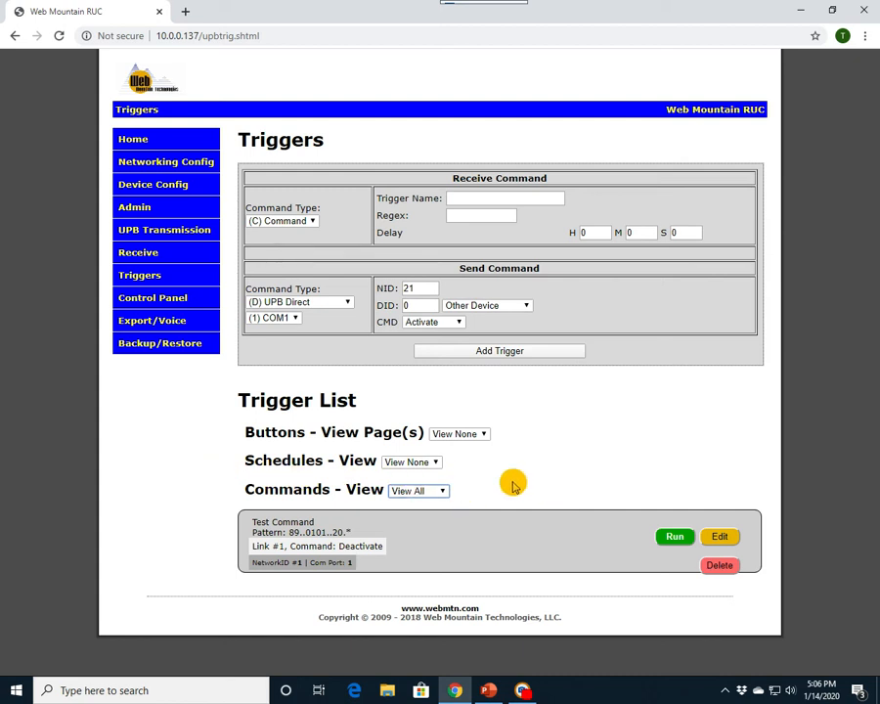
left_click(443, 492)
left_click(423, 504)
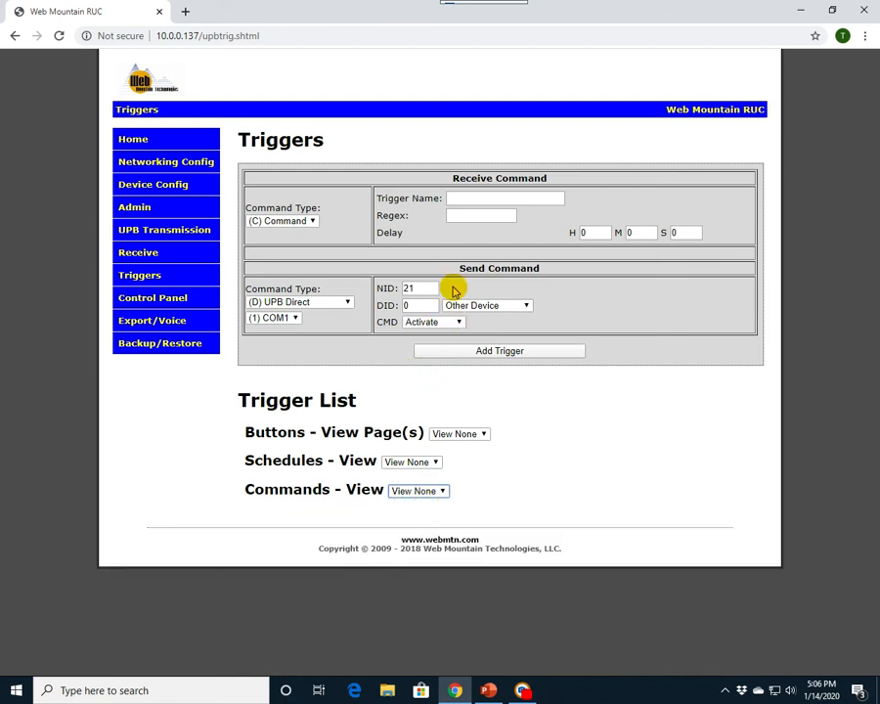
left_click(462, 199)
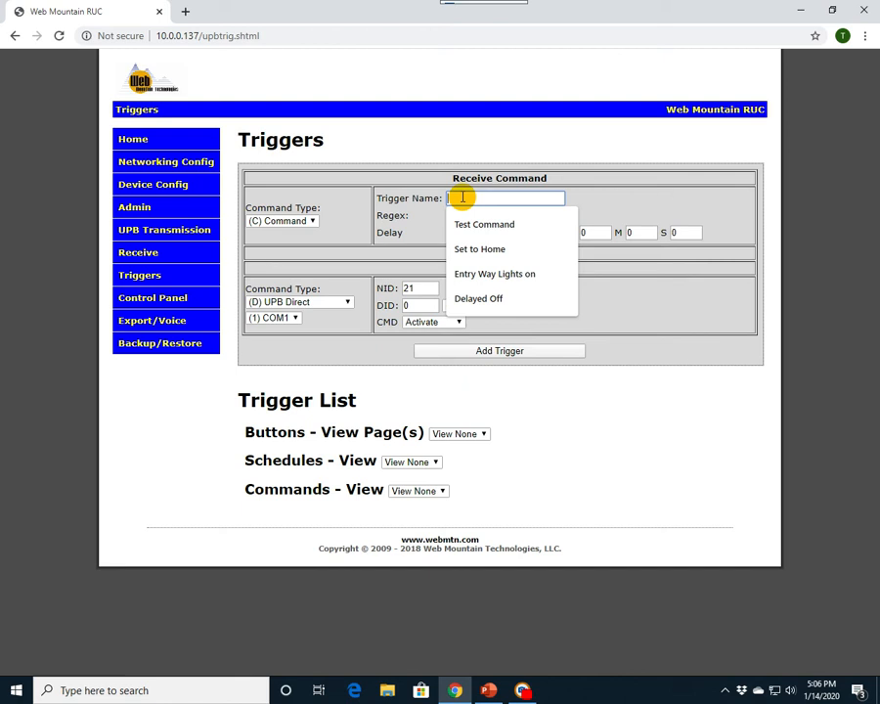
type("Test All")
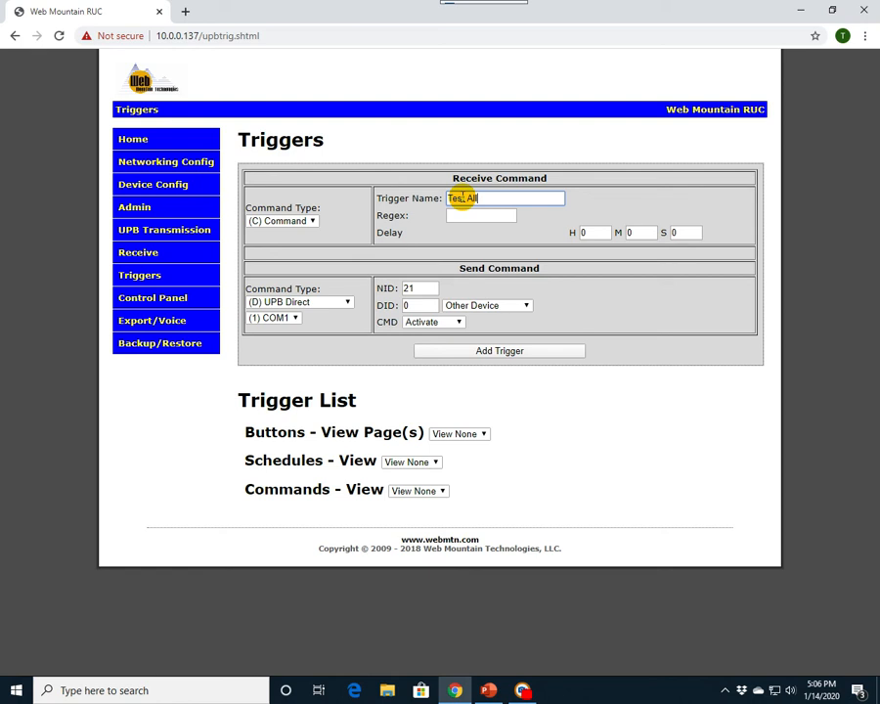
type(" On")
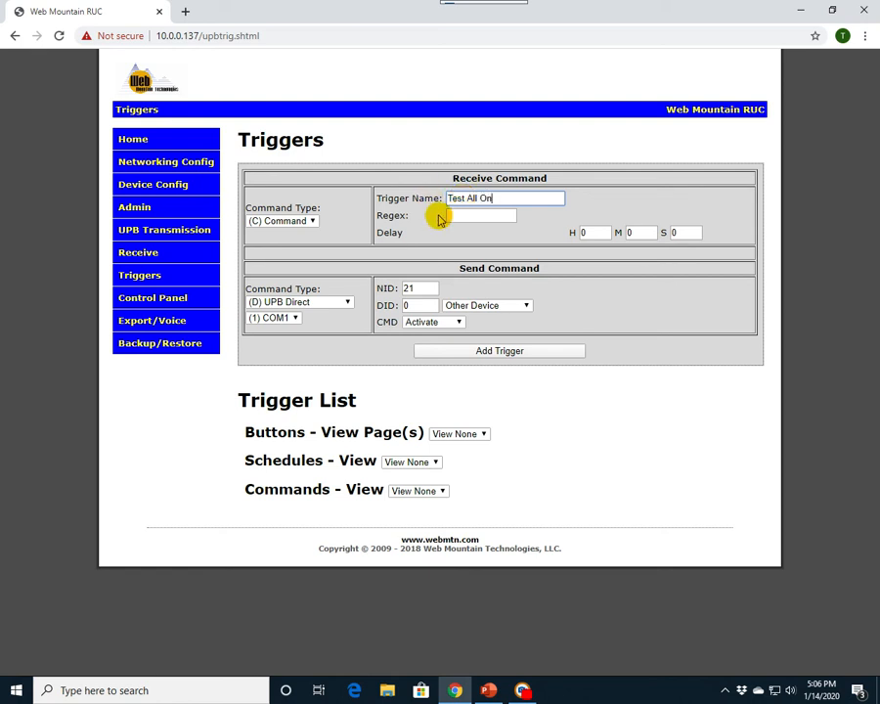
left_click(462, 217)
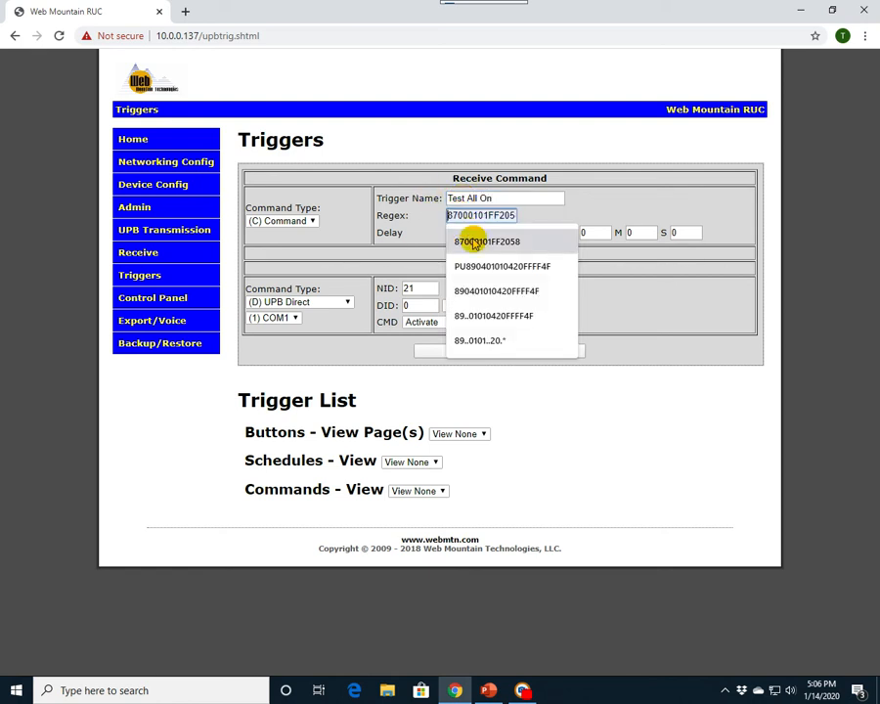
left_click(473, 243)
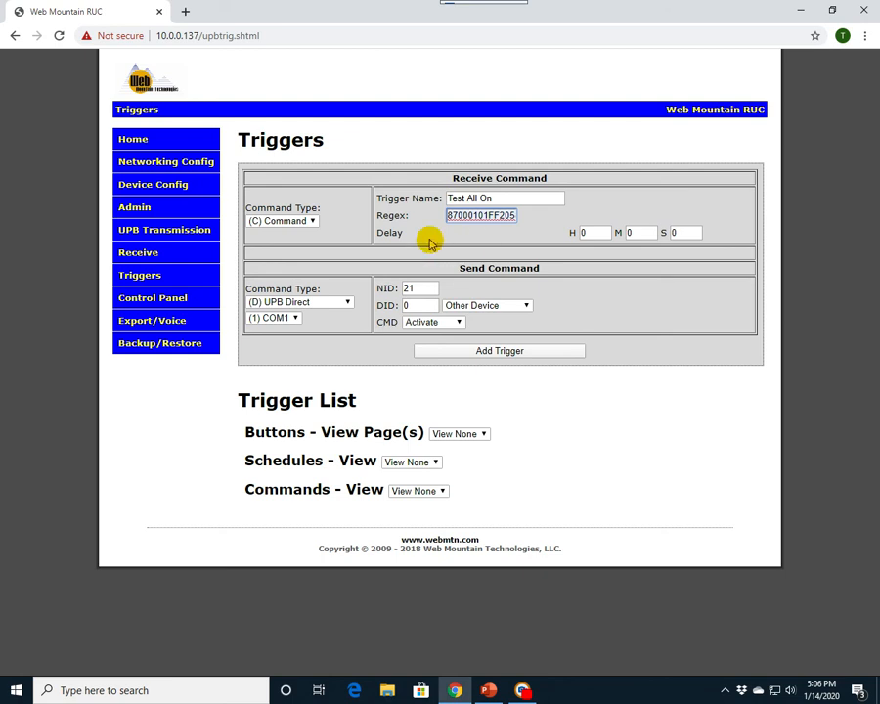
left_click(484, 216)
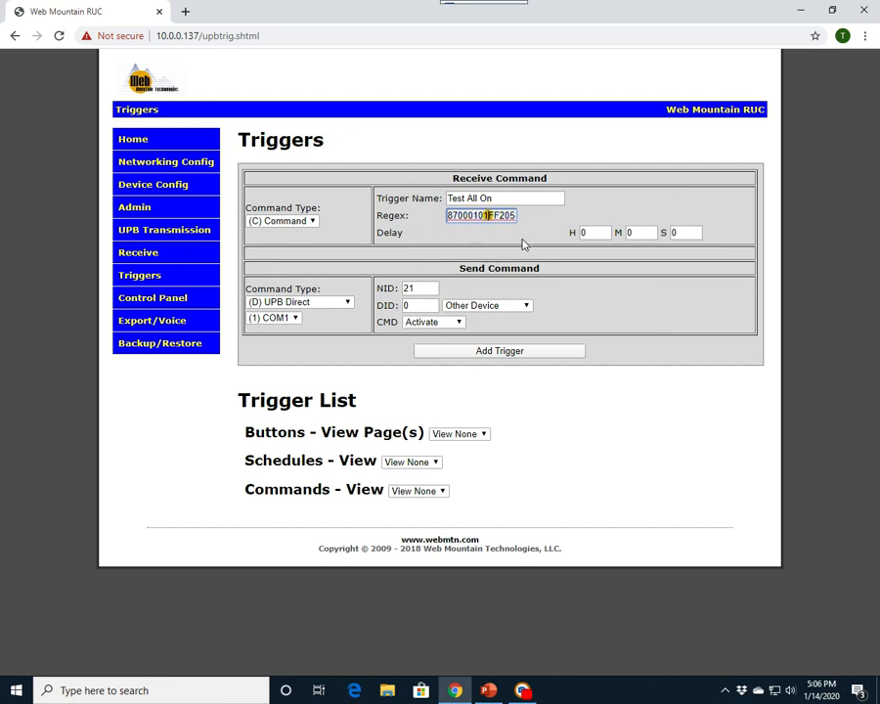
key("End")
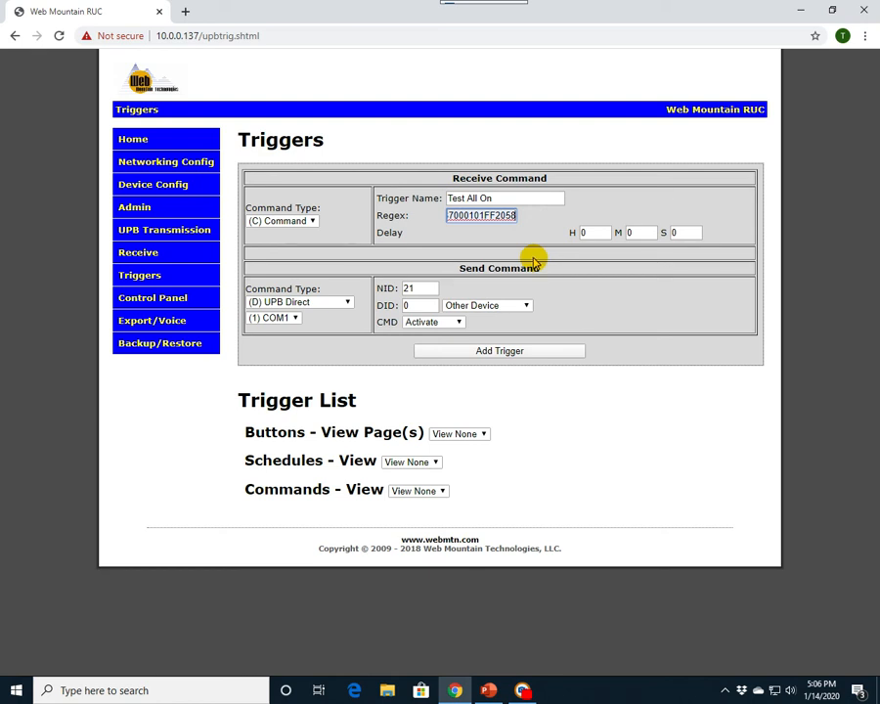
key("ctrl+a")
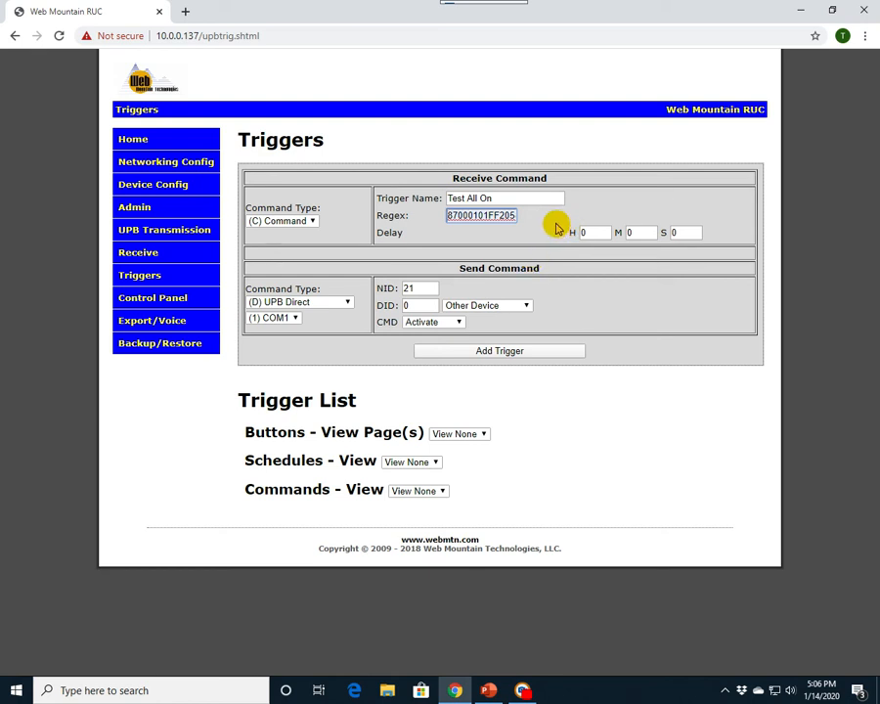
- Examine the command string logged at 06:44:15 in the received commands log, highlighting it without the PU prefix
left_click(151, 255)
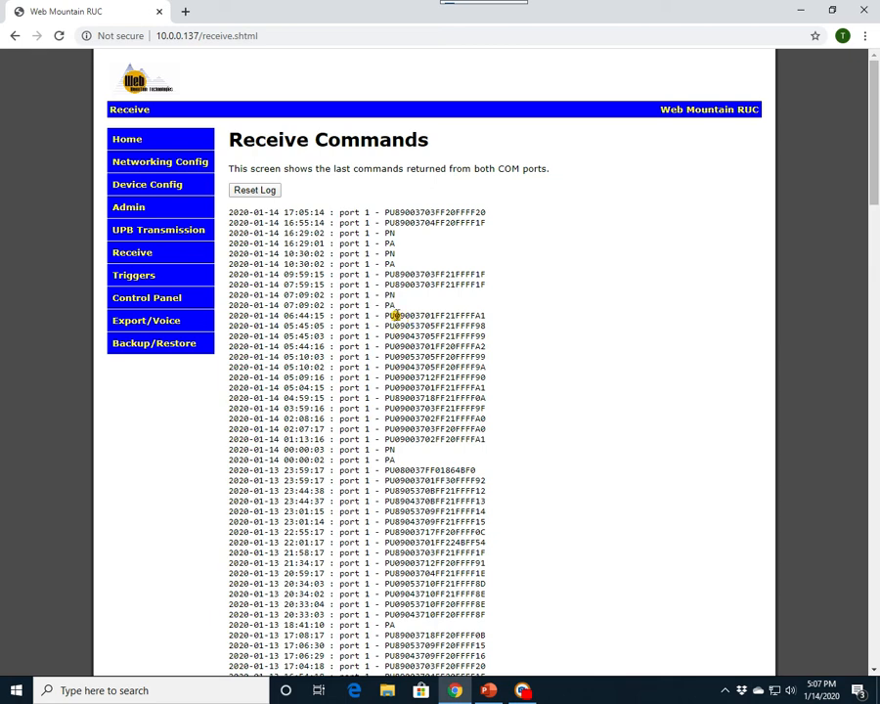
left_click_drag(395, 315, 489, 320)
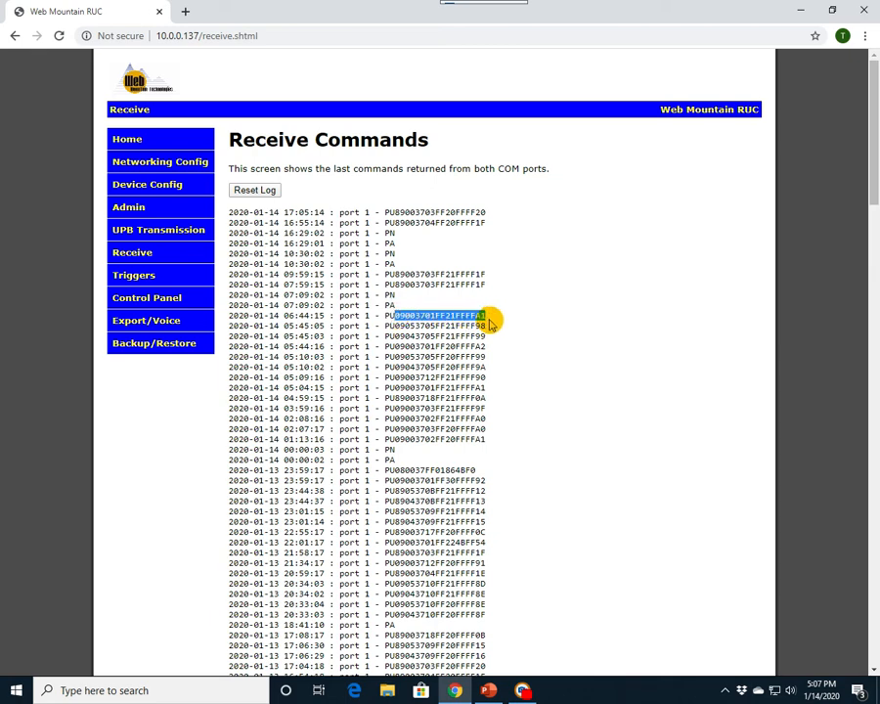
- Start a command-type trigger named Test All On with regex 87000101FF2058 and a 30-second delay
left_click(143, 280)
left_click(306, 329)
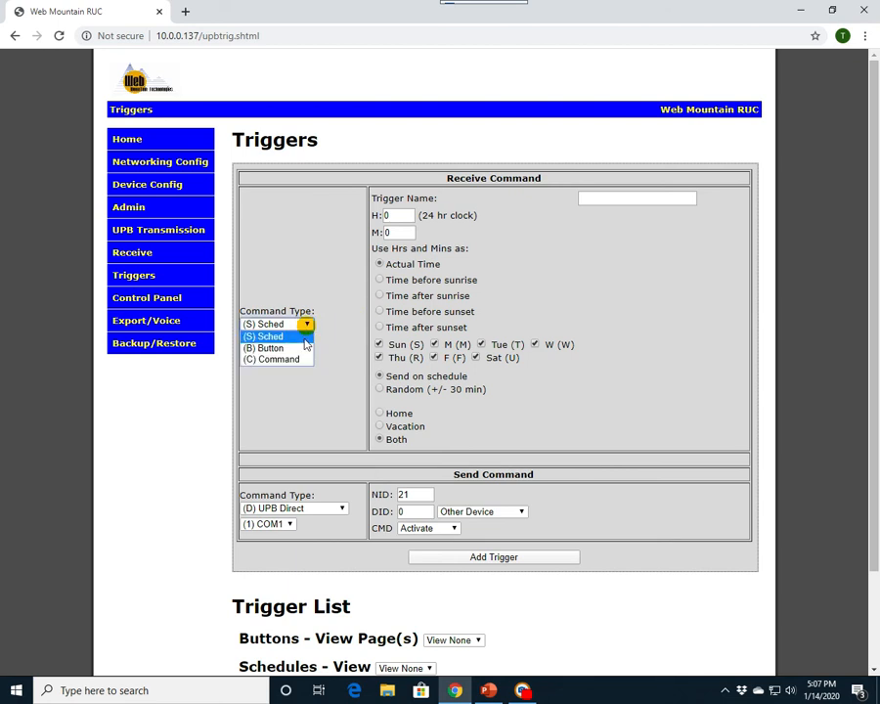
left_click(304, 358)
left_click(471, 200)
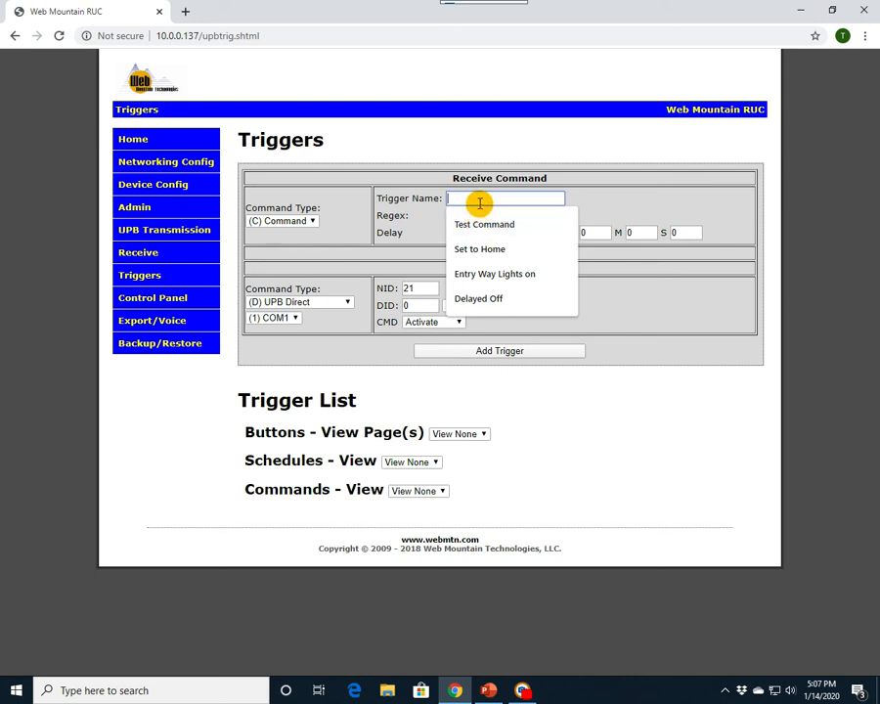
type("Test All On")
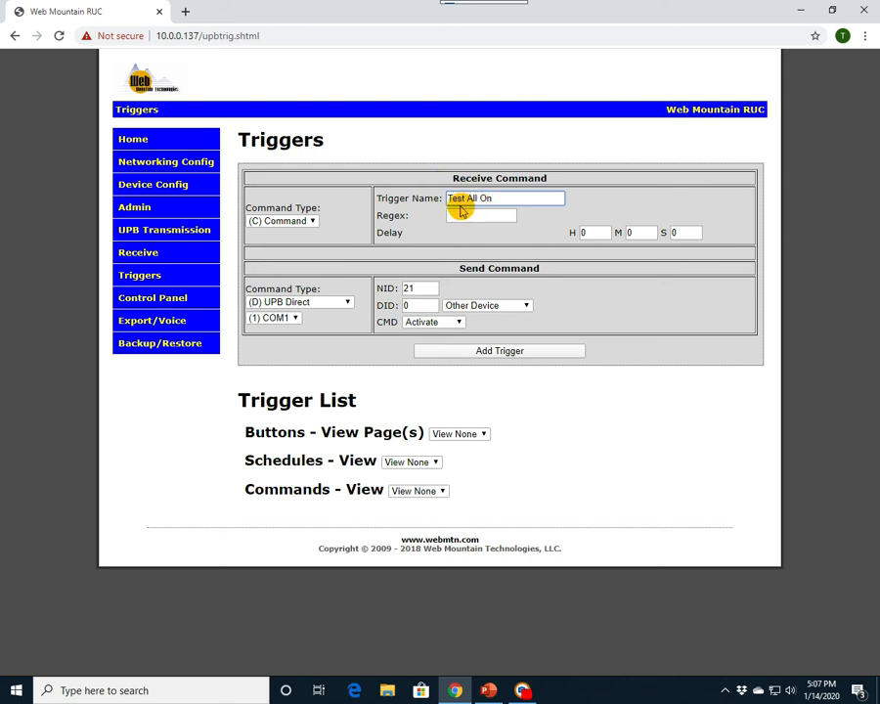
left_click(464, 217)
left_click(476, 242)
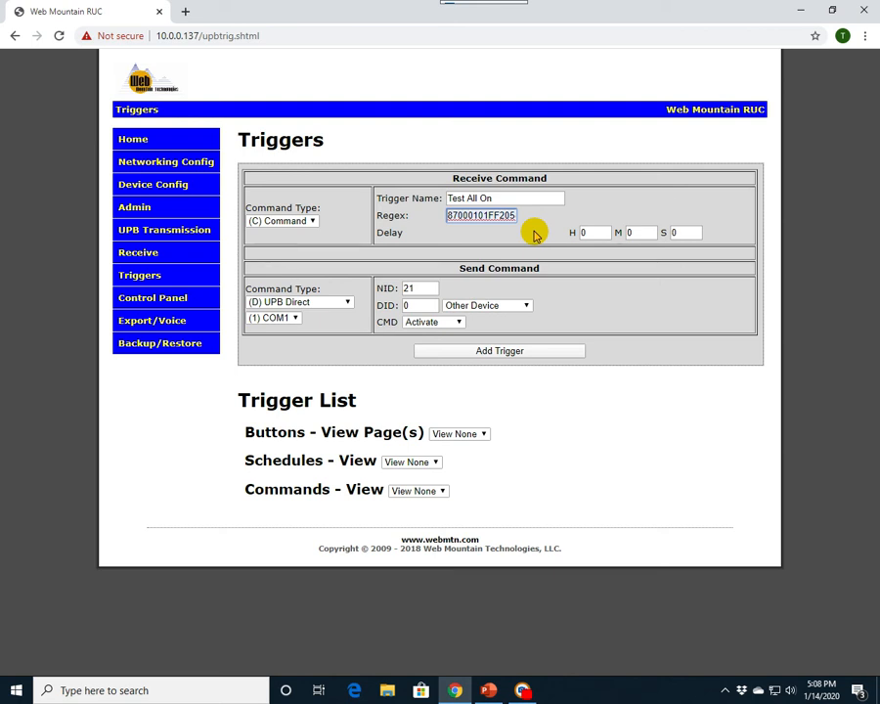
double_click(688, 233)
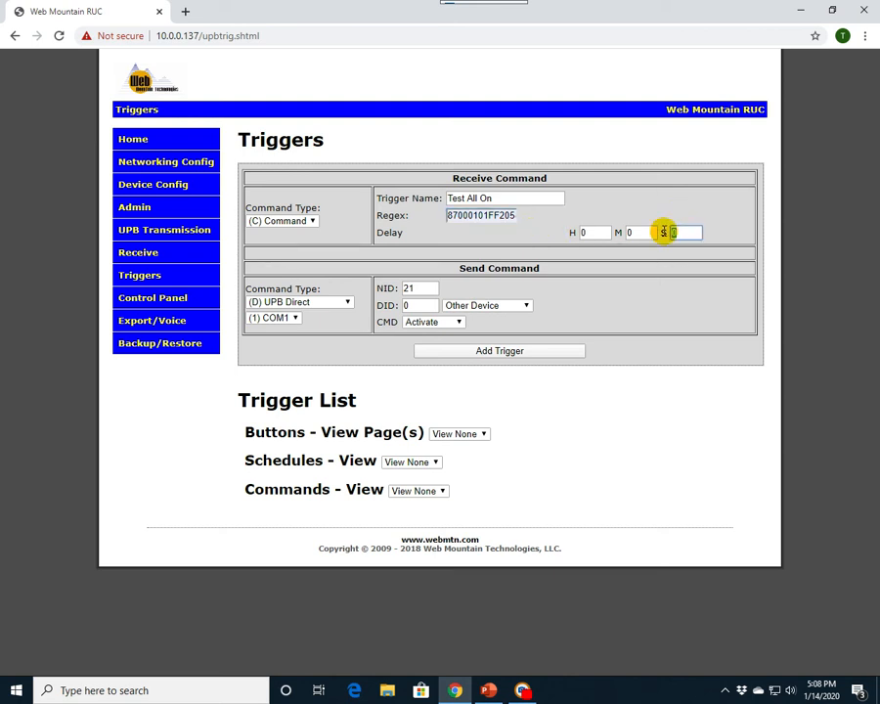
type("30")
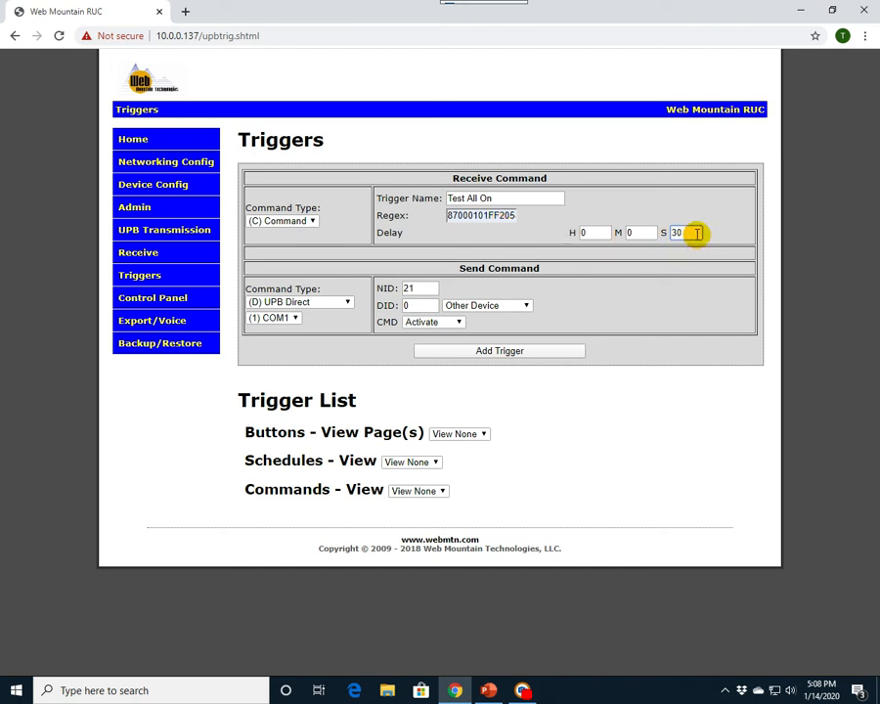
- Set the trigger to send a UPB Link Deactivate command to Scene005 and add it to the triggers
left_click(347, 303)
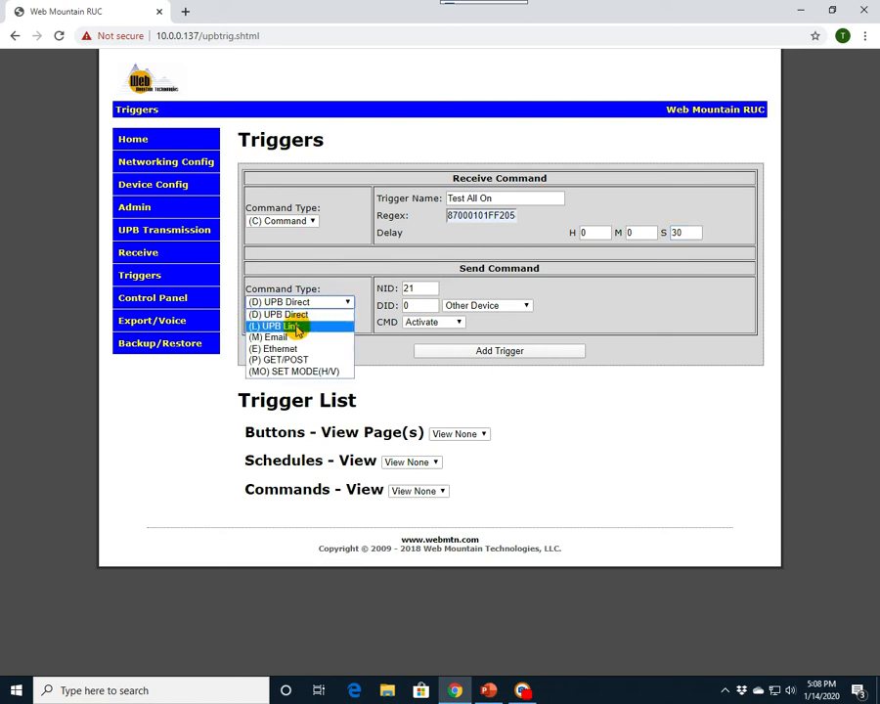
left_click(344, 323)
left_click(576, 306)
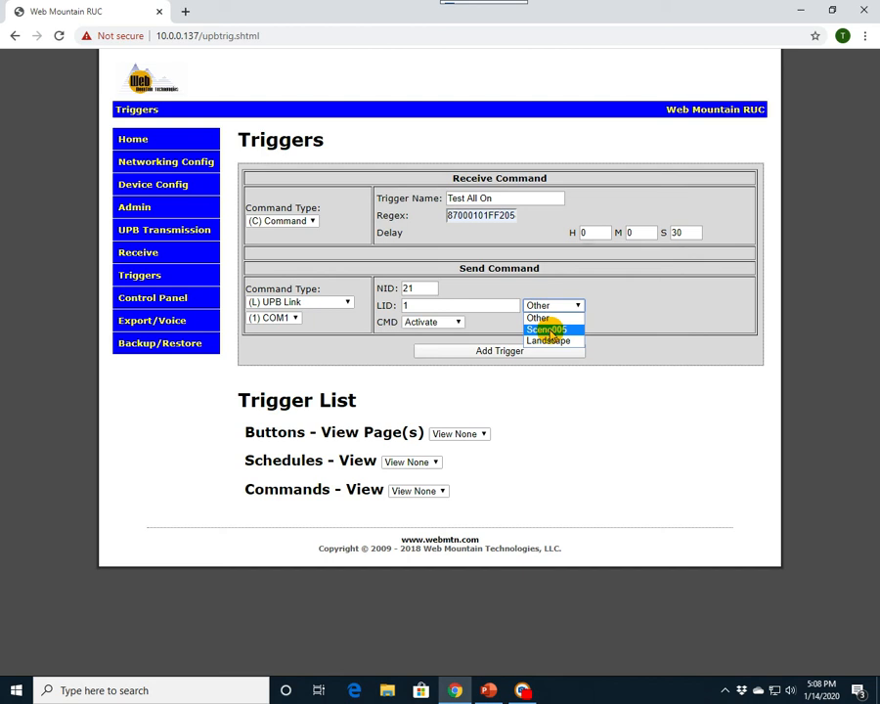
left_click(549, 330)
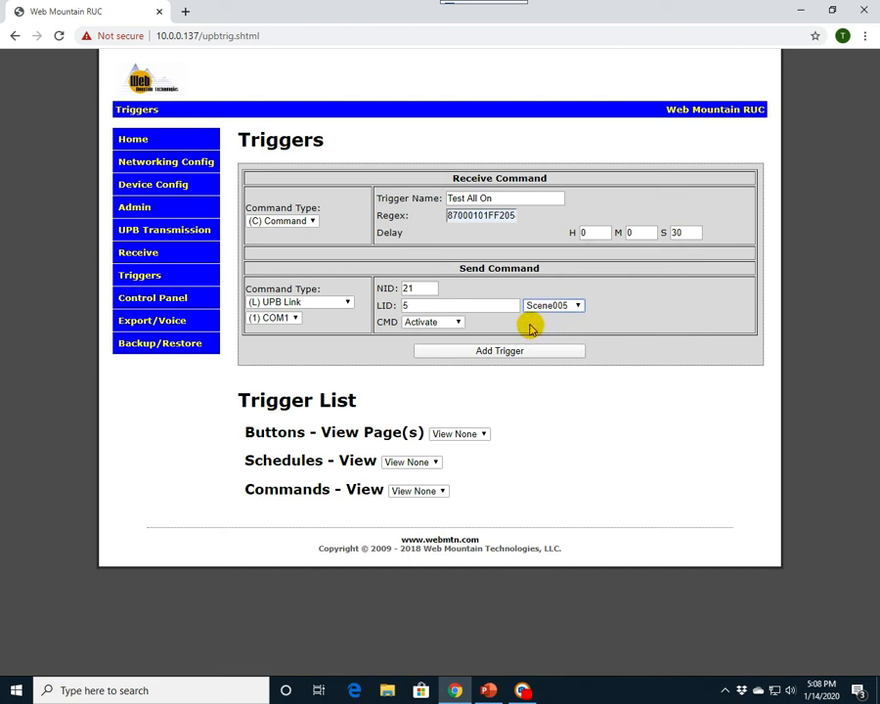
left_click(460, 324)
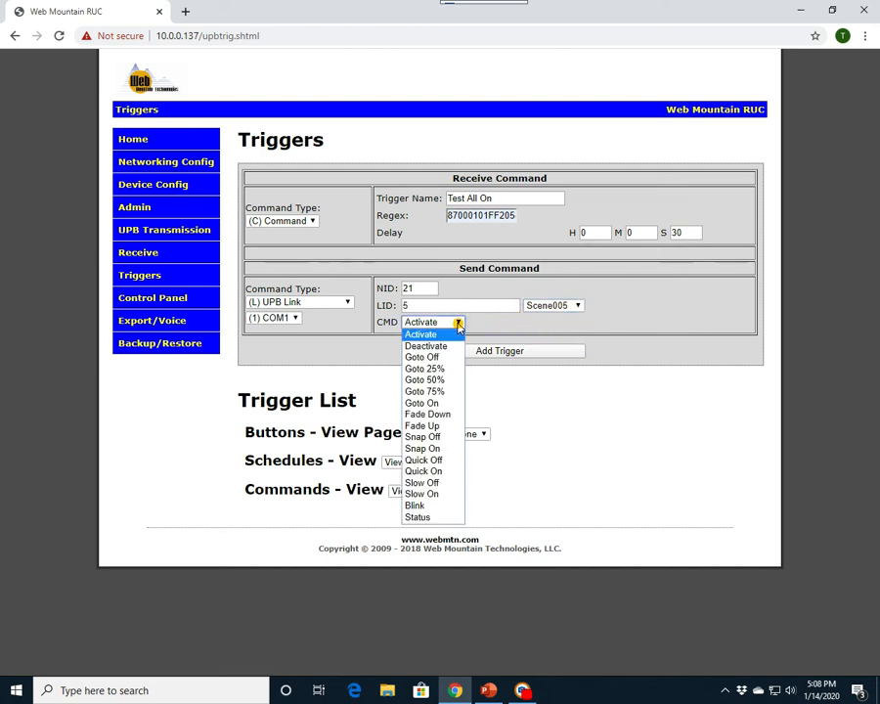
left_click(442, 346)
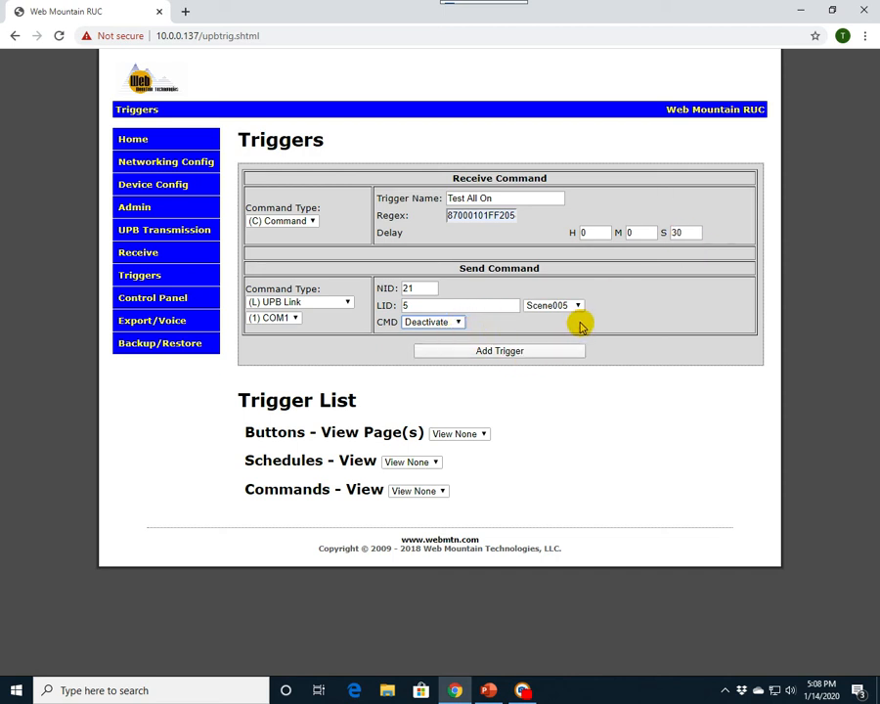
left_click(503, 354)
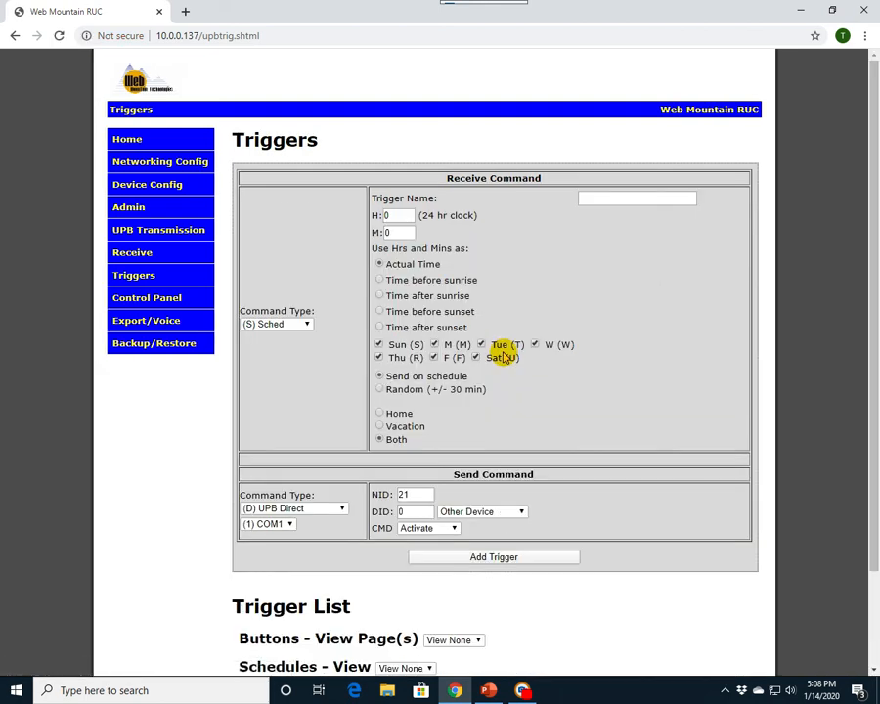
- List all command triggers and examine the Test Command trigger's regex, delay and send settings, closing it without saving
scroll(503, 357, "down", 2)
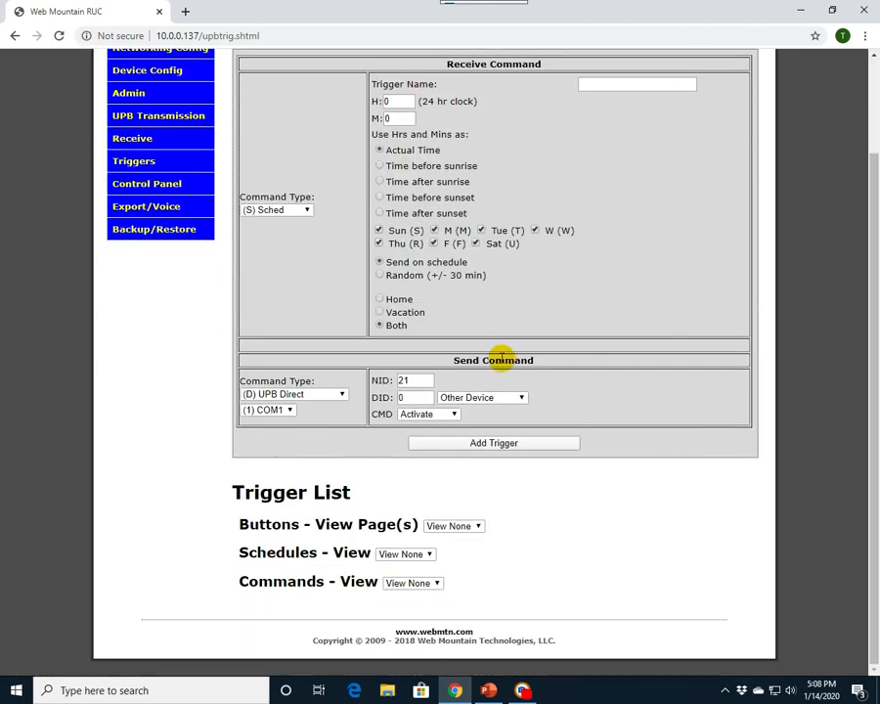
left_click(436, 583)
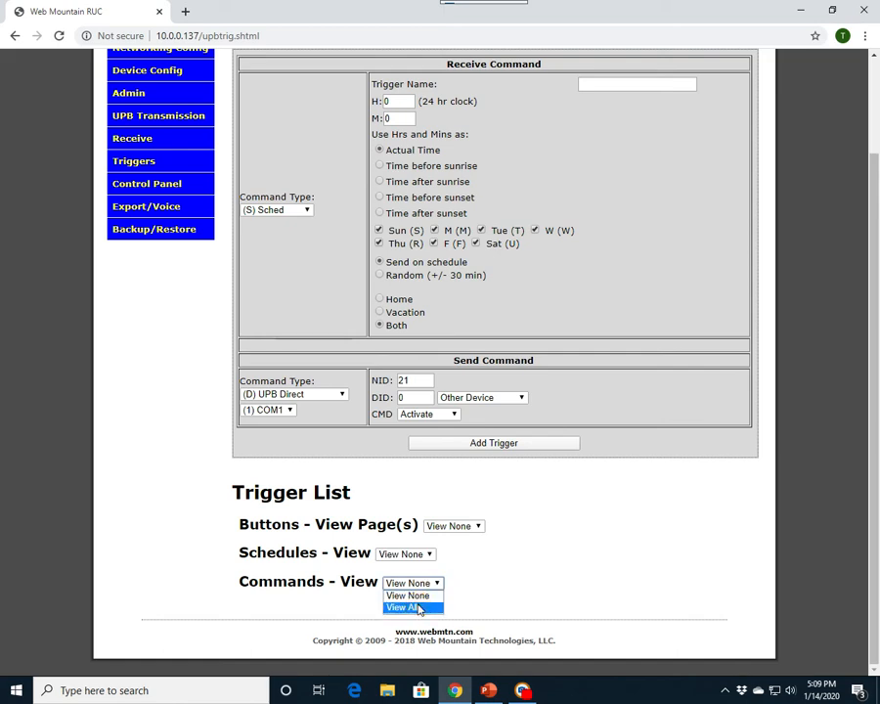
left_click(419, 608)
scroll(172, 532, "down", 3)
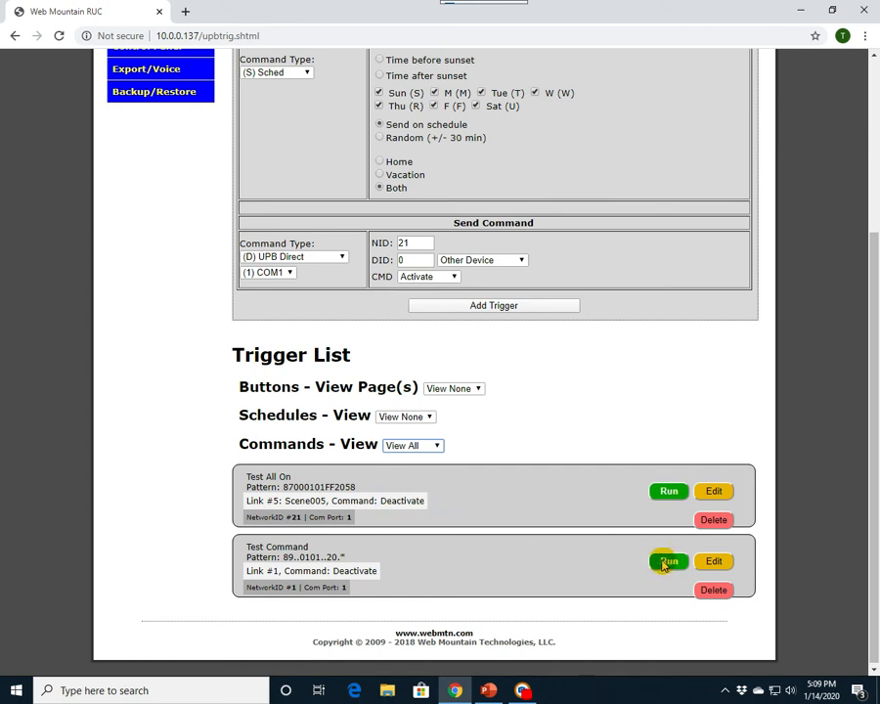
left_click(714, 563)
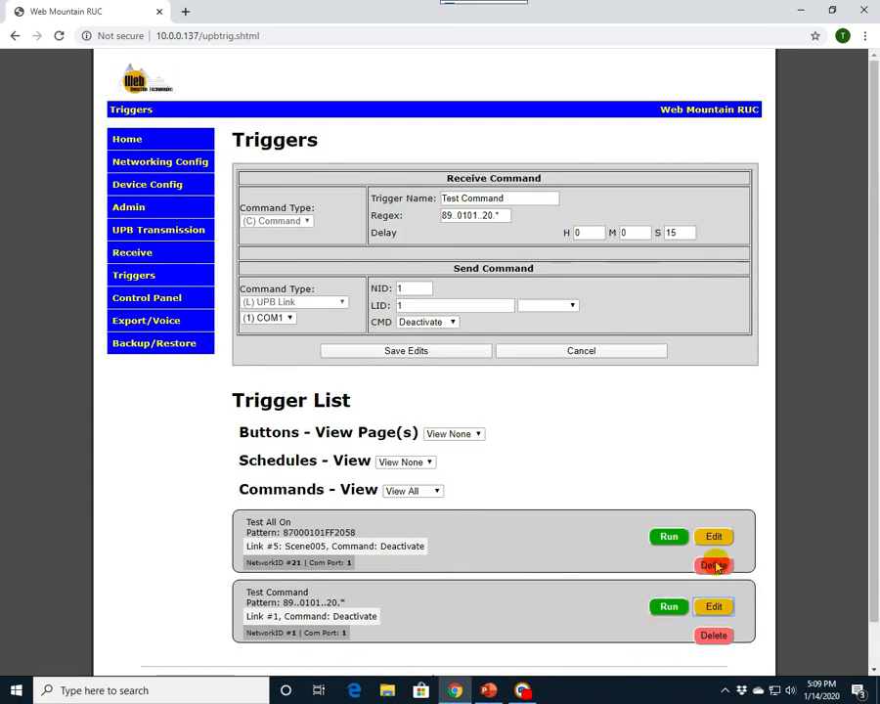
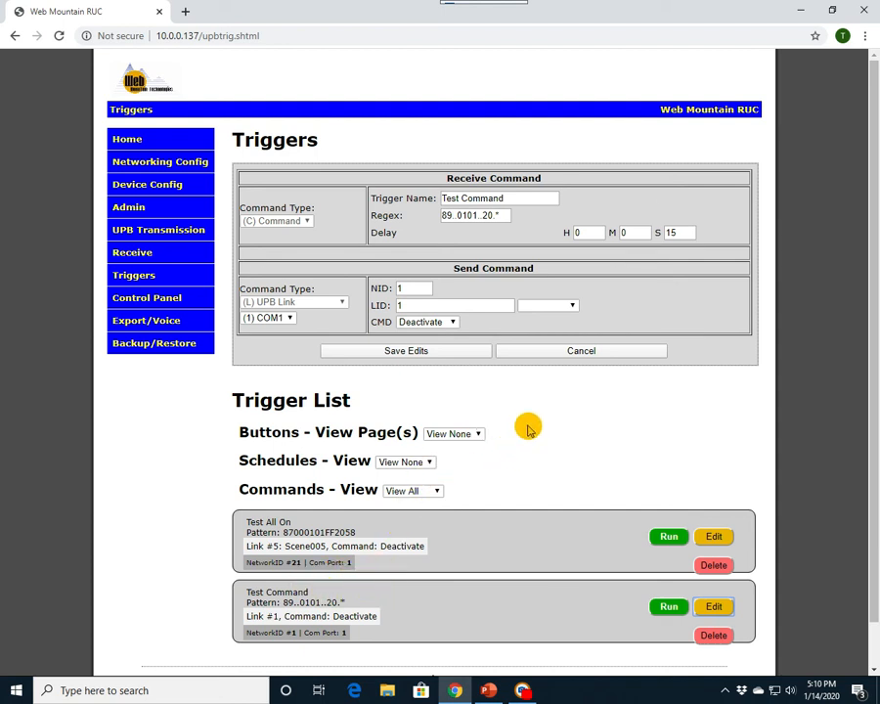
left_click(578, 354)
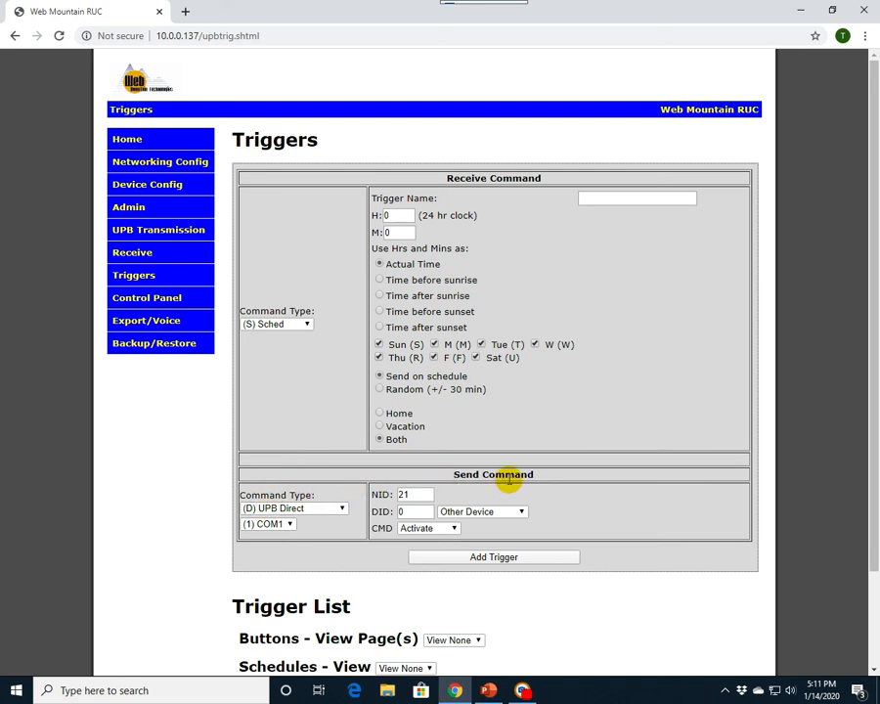
- Examine the UPB Direct send options, trying Front - Landscape as the device before restoring Other Device, and review the available commands
left_click(344, 509)
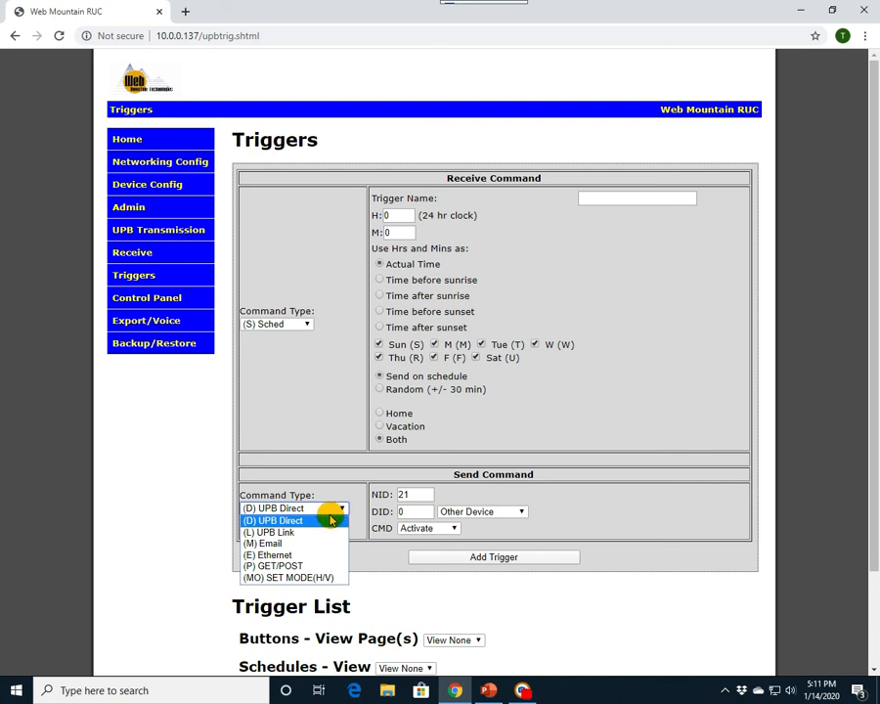
left_click(306, 512)
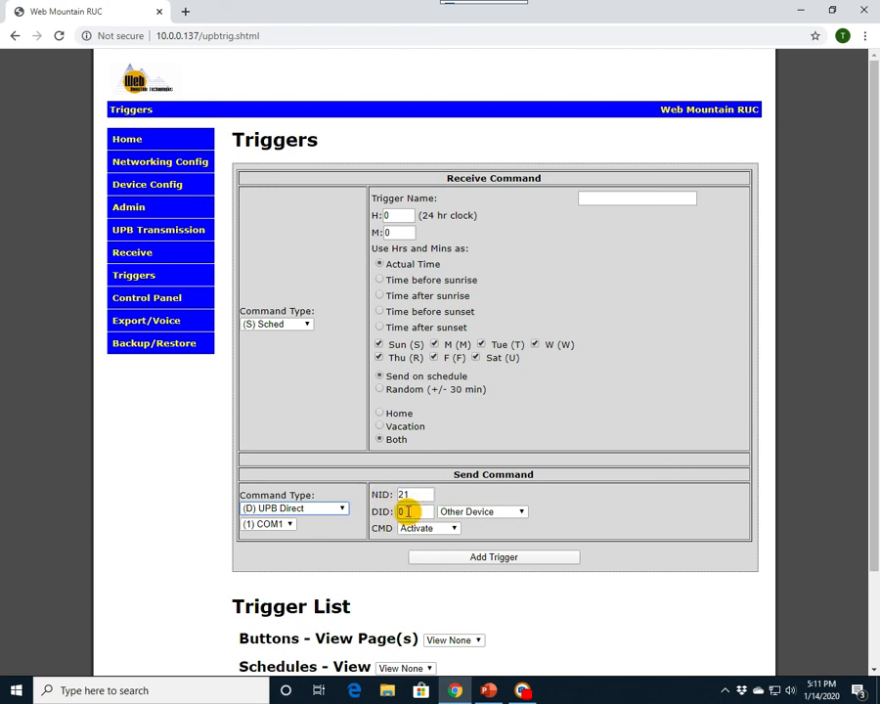
left_click(522, 511)
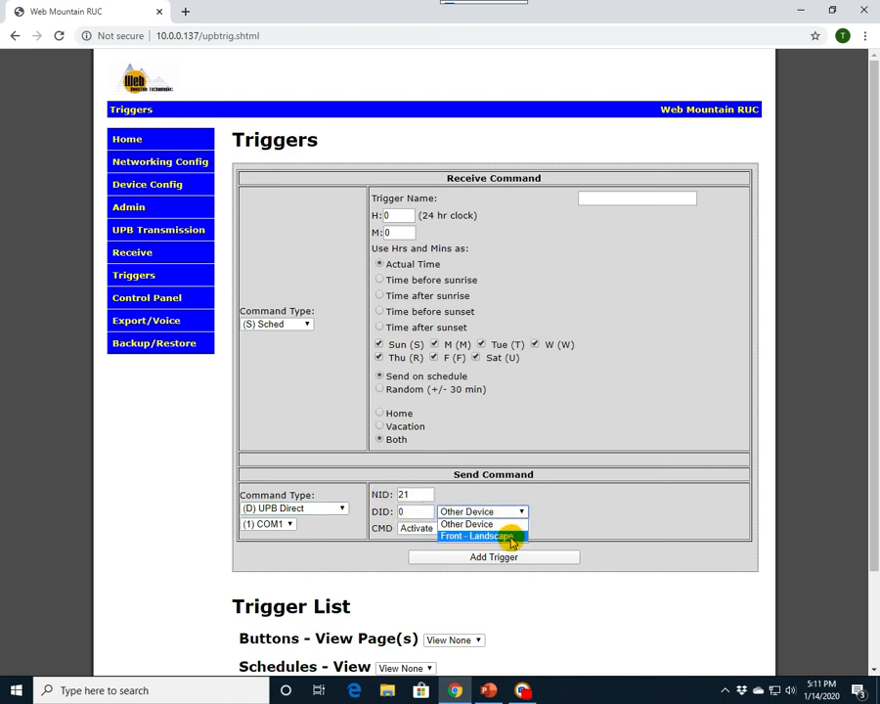
left_click(510, 537)
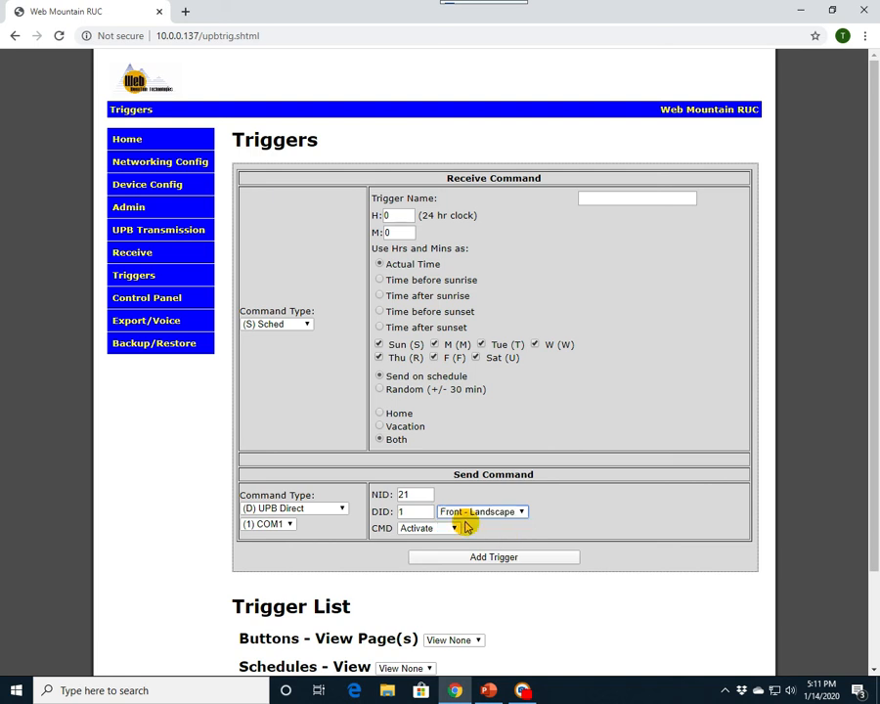
left_click(521, 512)
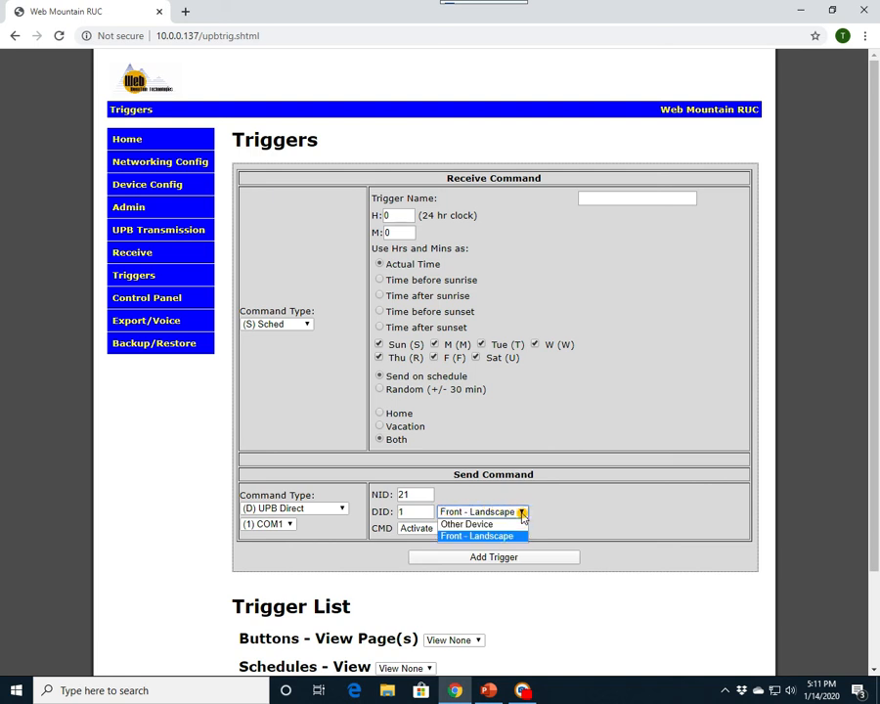
left_click(501, 525)
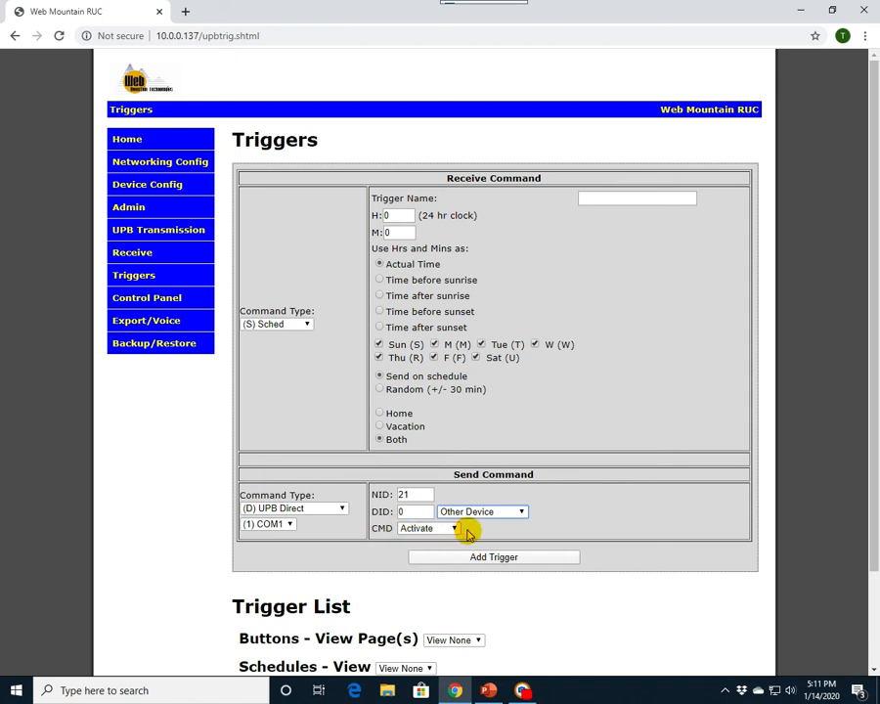
left_click(453, 528)
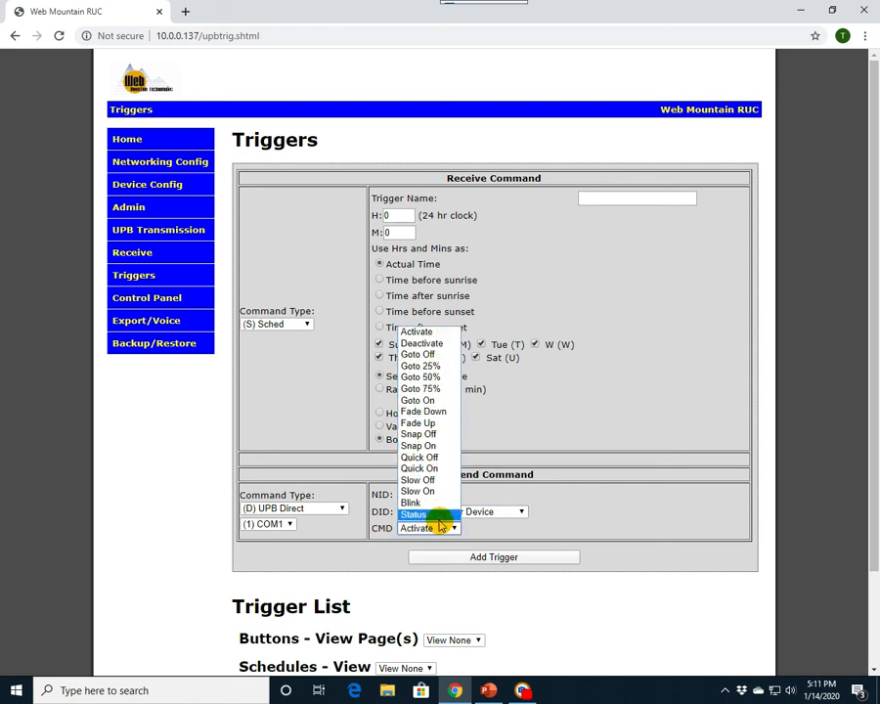
left_click(451, 527)
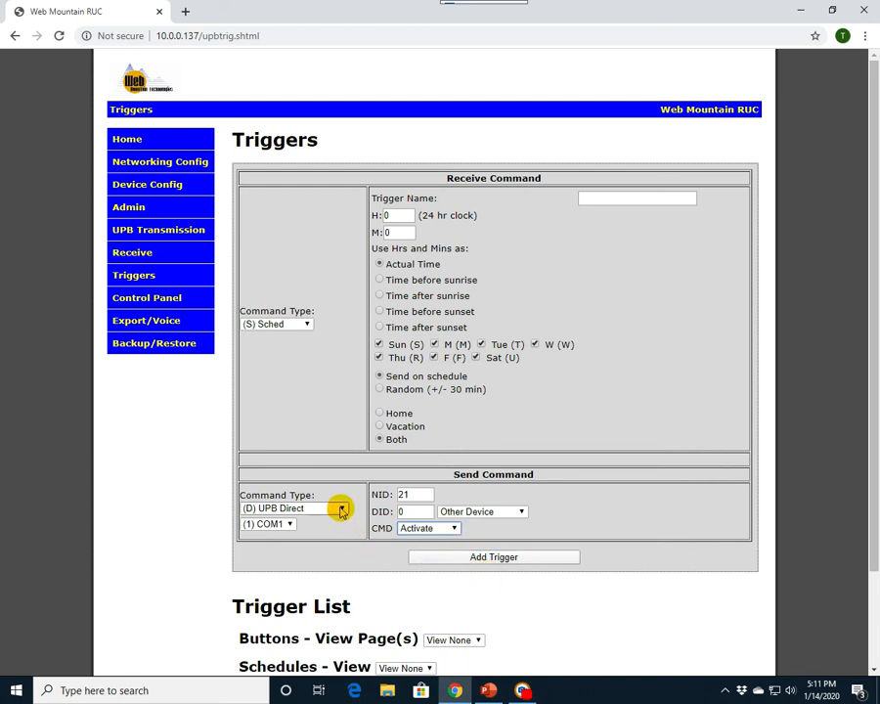
- Switch the send command to UPB Link, choose Scene005 as the link, and review the available link commands
left_click(342, 510)
left_click(285, 528)
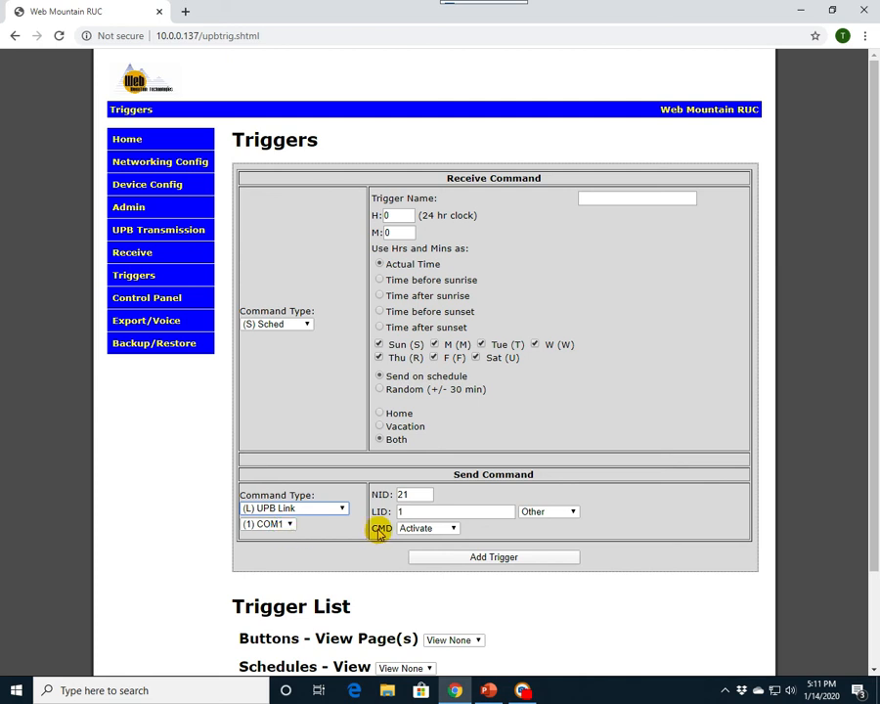
left_click(574, 513)
left_click(575, 515)
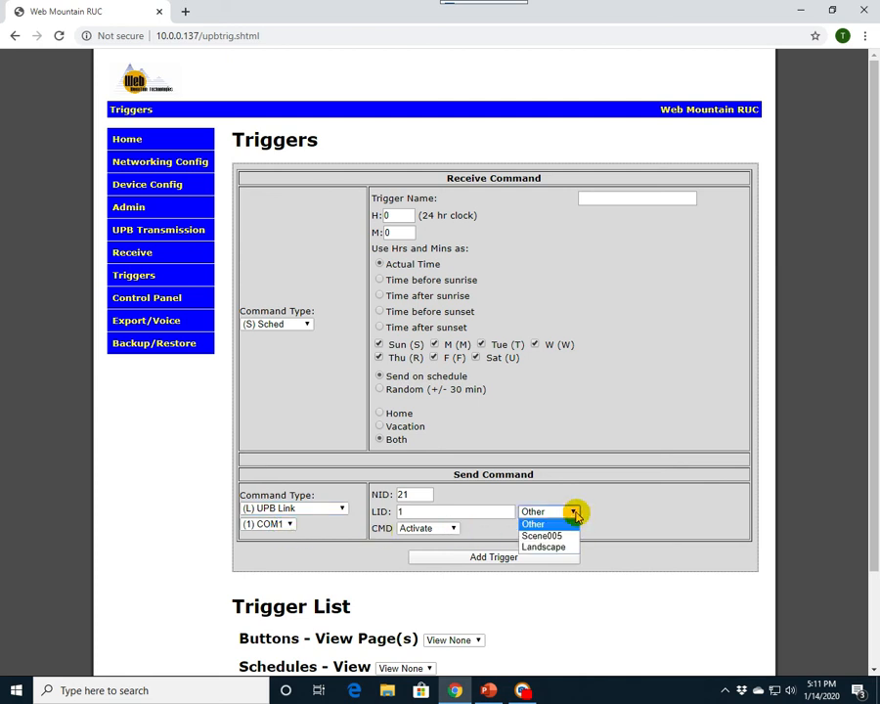
left_click(533, 536)
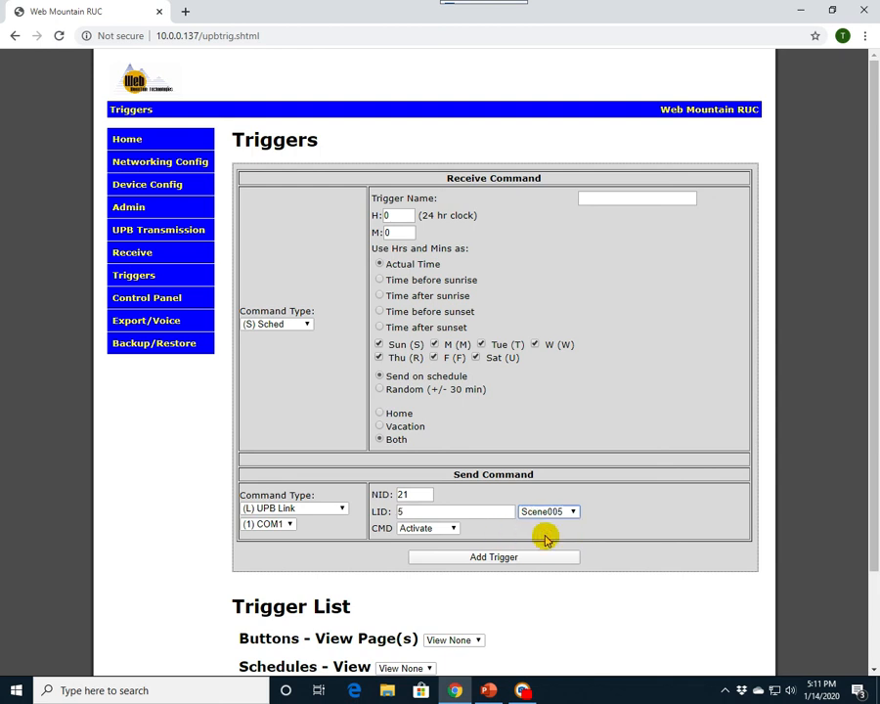
left_click(452, 528)
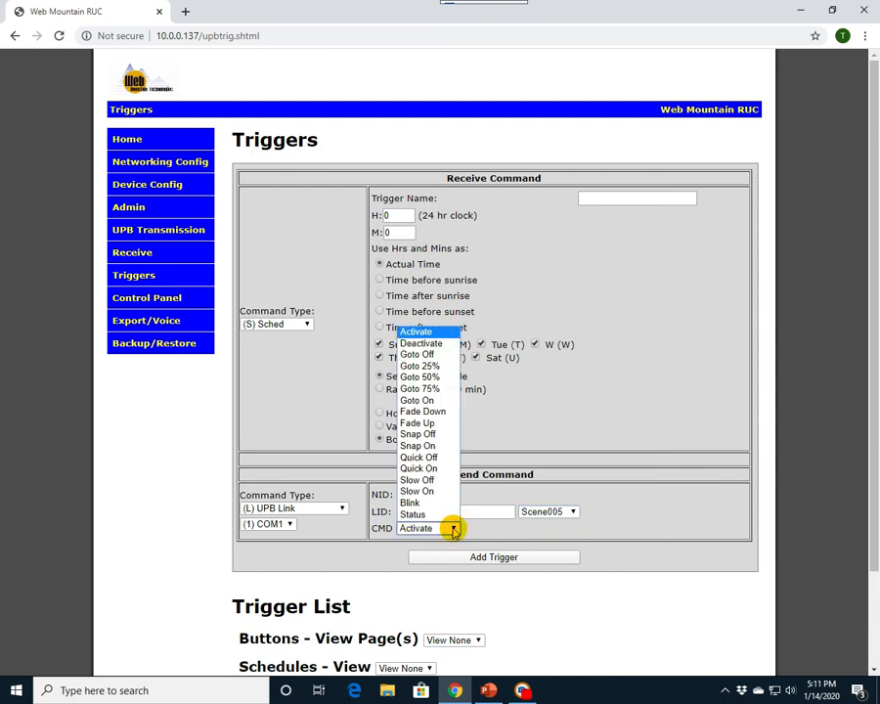
left_click(453, 528)
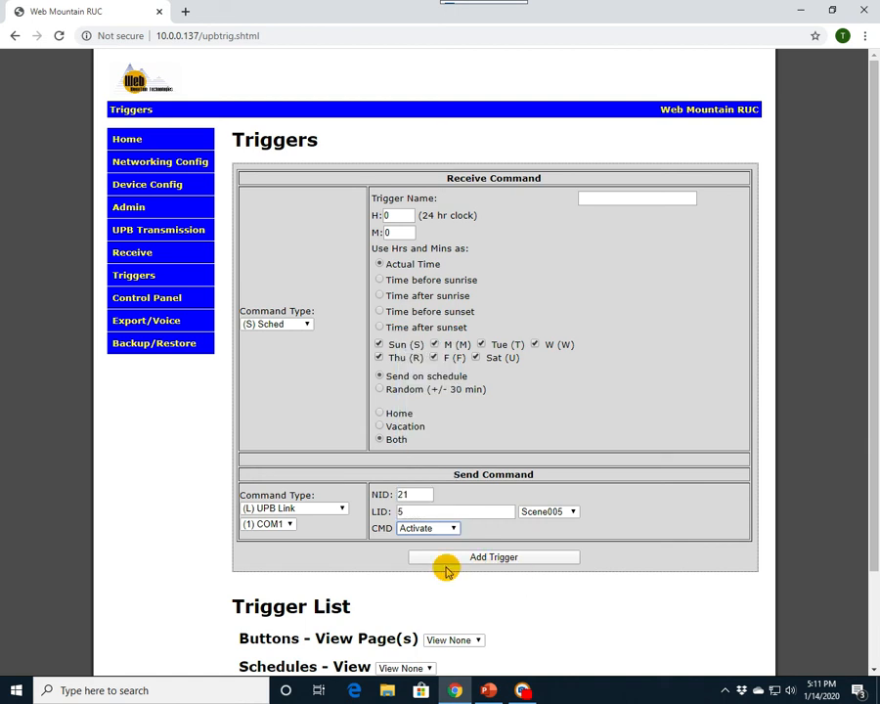
- Examine the fields offered by the Email and Ethernet send command types
left_click(338, 513)
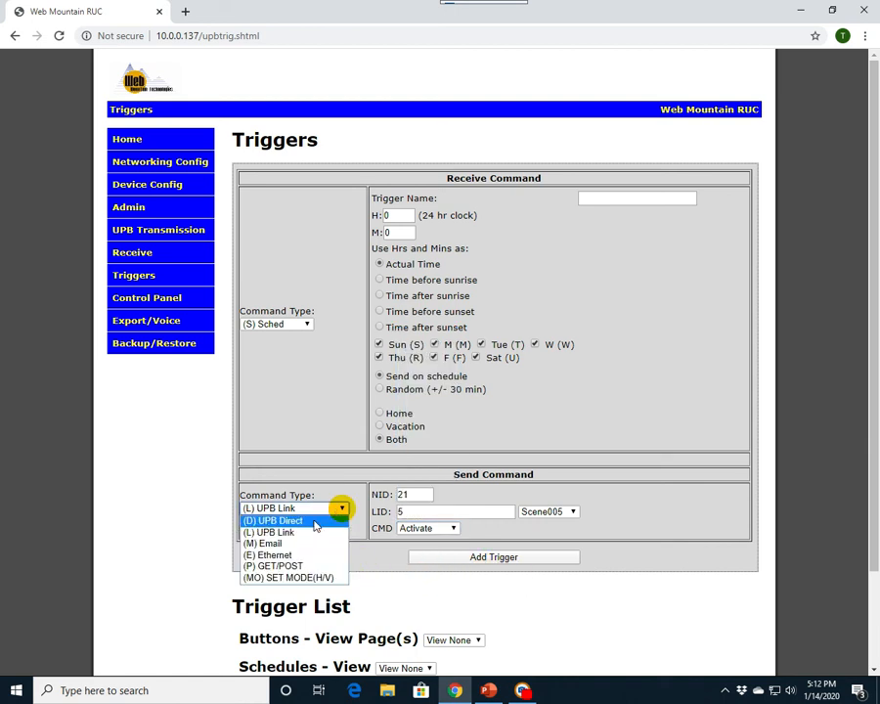
left_click(286, 545)
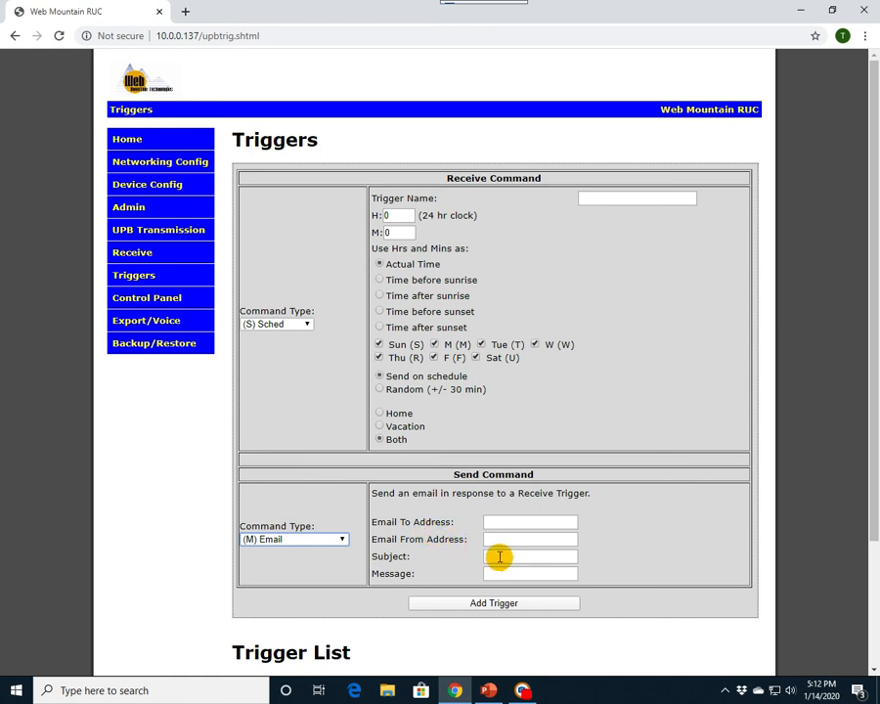
left_click(343, 540)
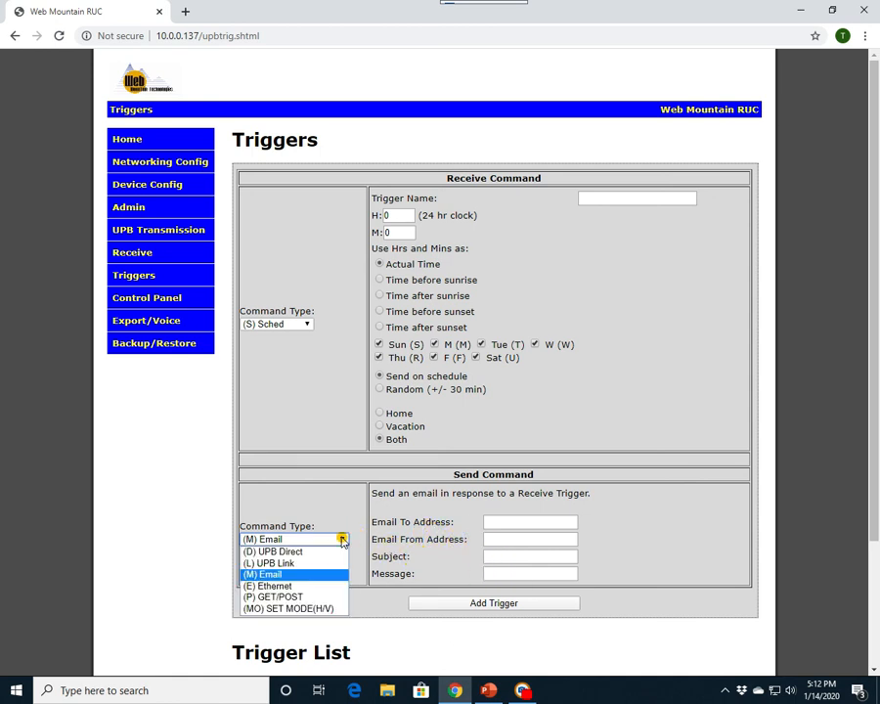
left_click(303, 586)
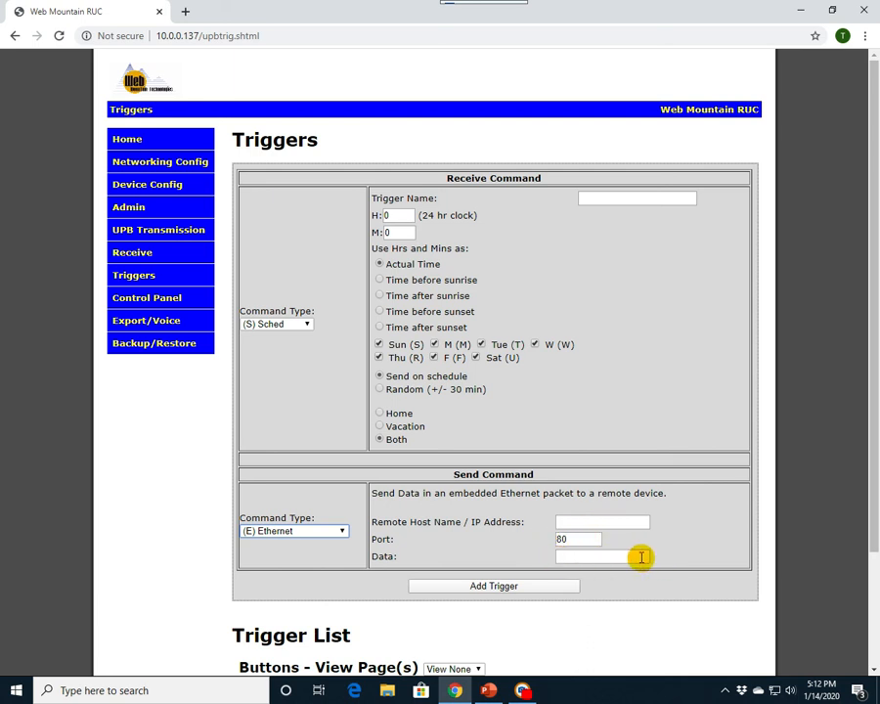
- Examine the GET/POST send command's fields and its available HTTP types, keeping POST selected
left_click(342, 531)
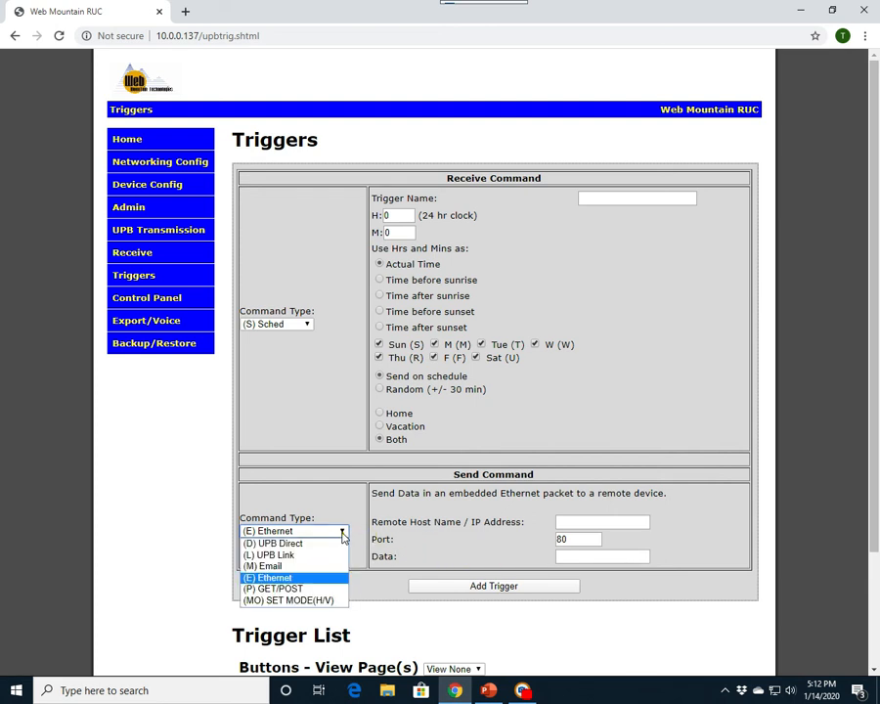
left_click(318, 588)
left_click(515, 522)
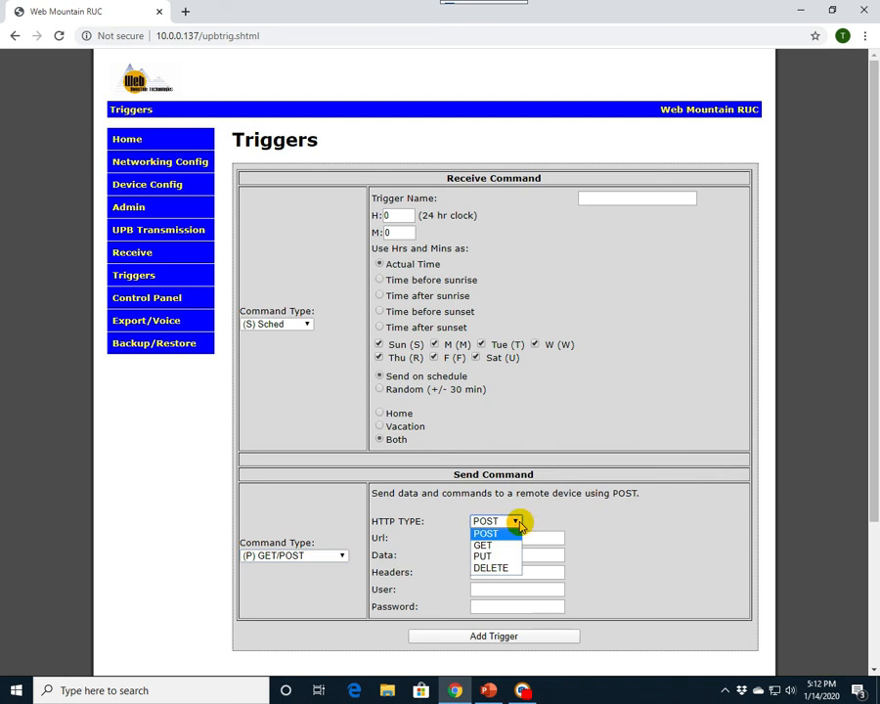
left_click(515, 522)
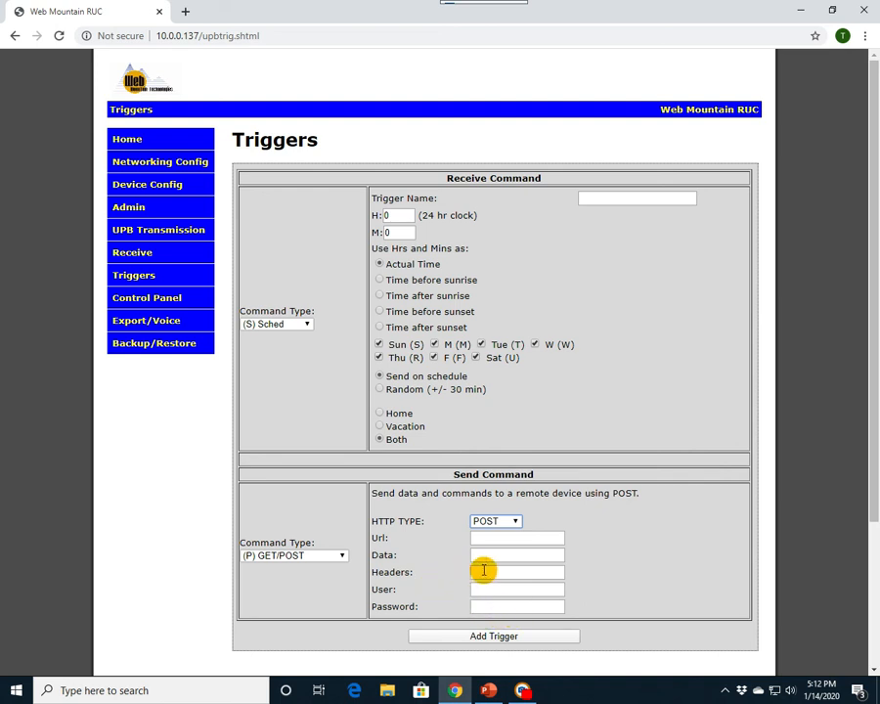
scroll(489, 601, "down", 1)
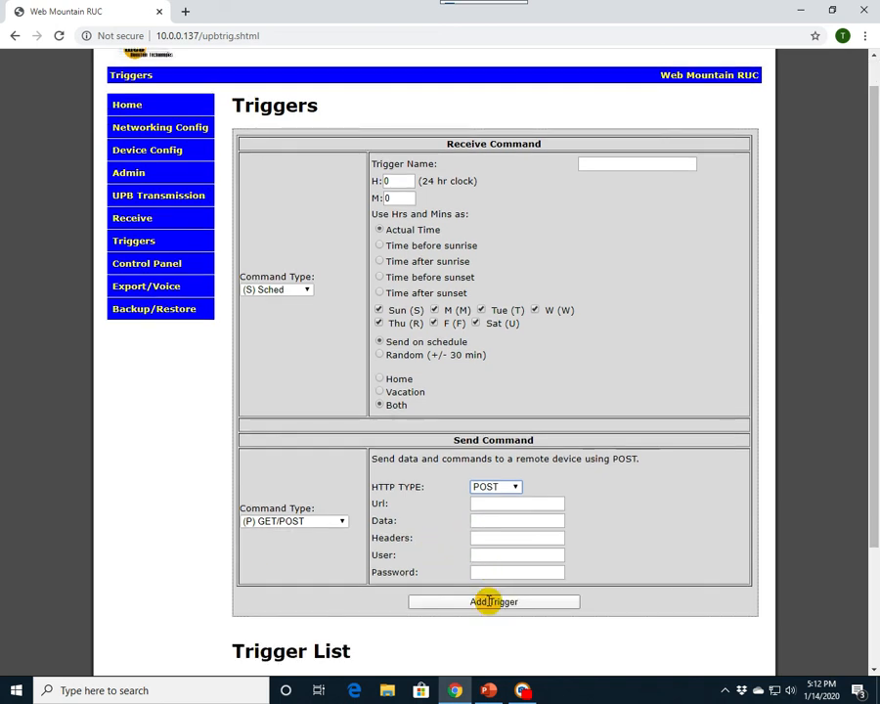
scroll(493, 601, "down", 1)
- Switch the send command to SET MODE(H/V) and review its mode types, keeping HOME selected
left_click(342, 486)
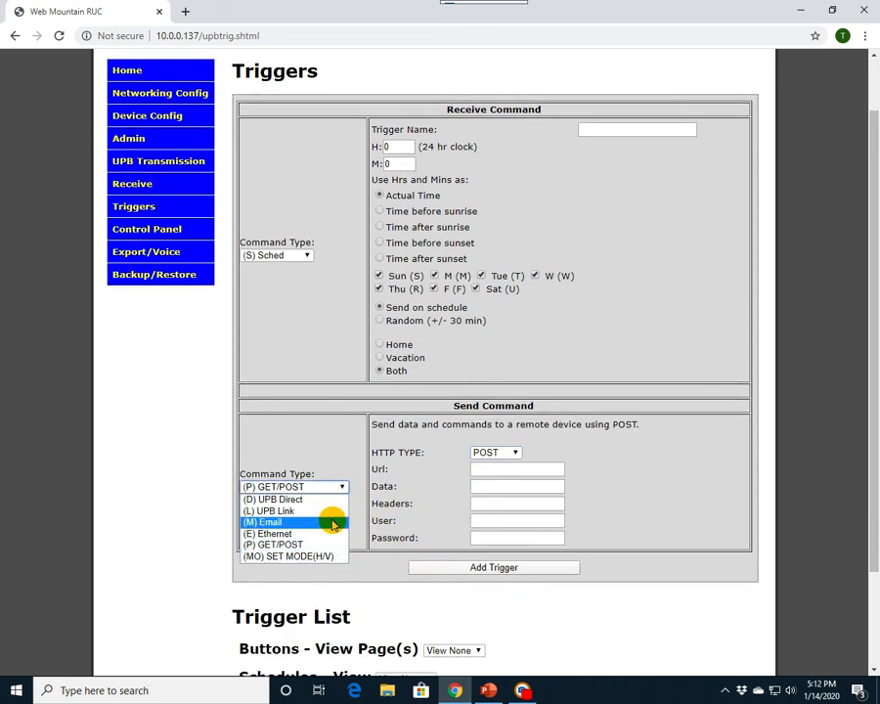
left_click(320, 556)
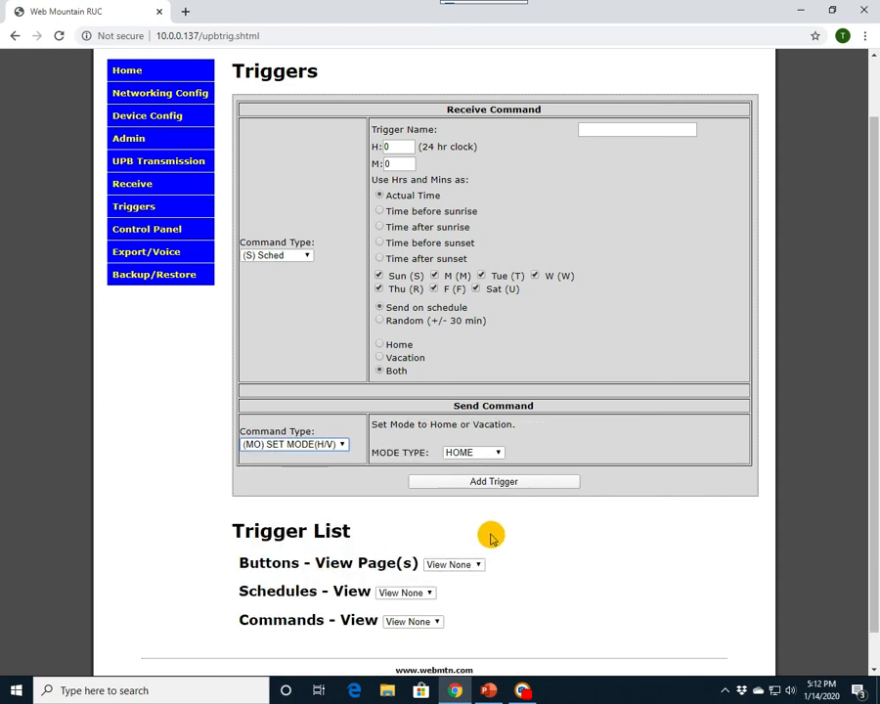
left_click(497, 453)
left_click(497, 454)
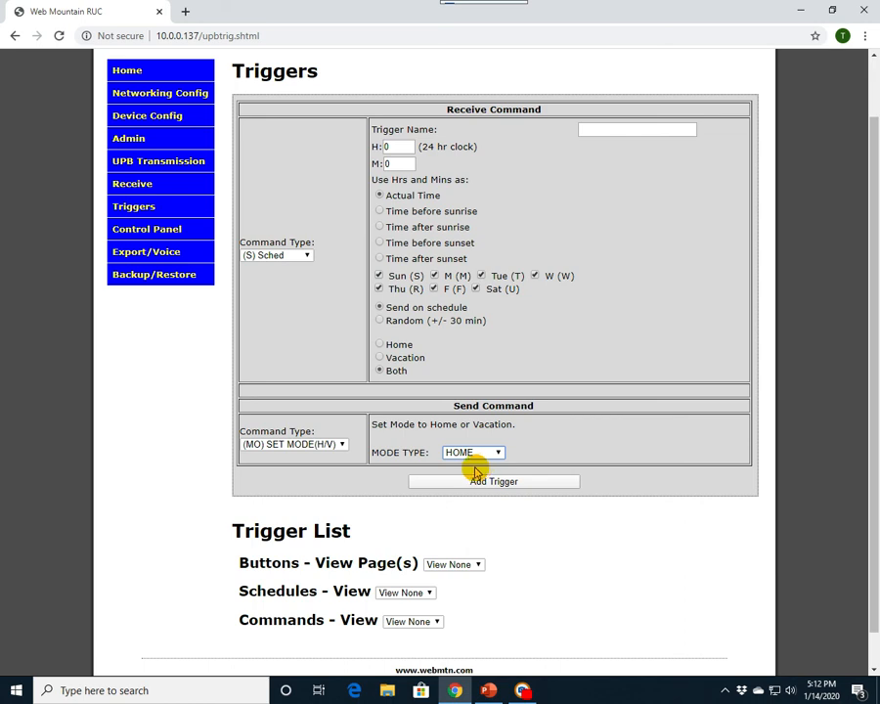
- Check the trigger list's view options for button pages and schedules without changing either
scroll(507, 585, "down", 1)
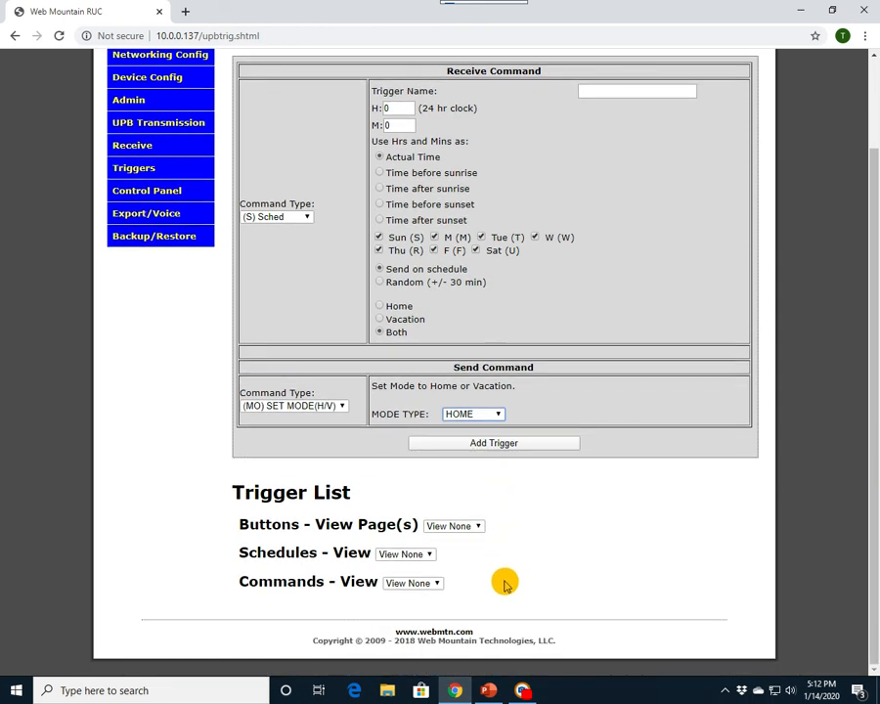
left_click(477, 526)
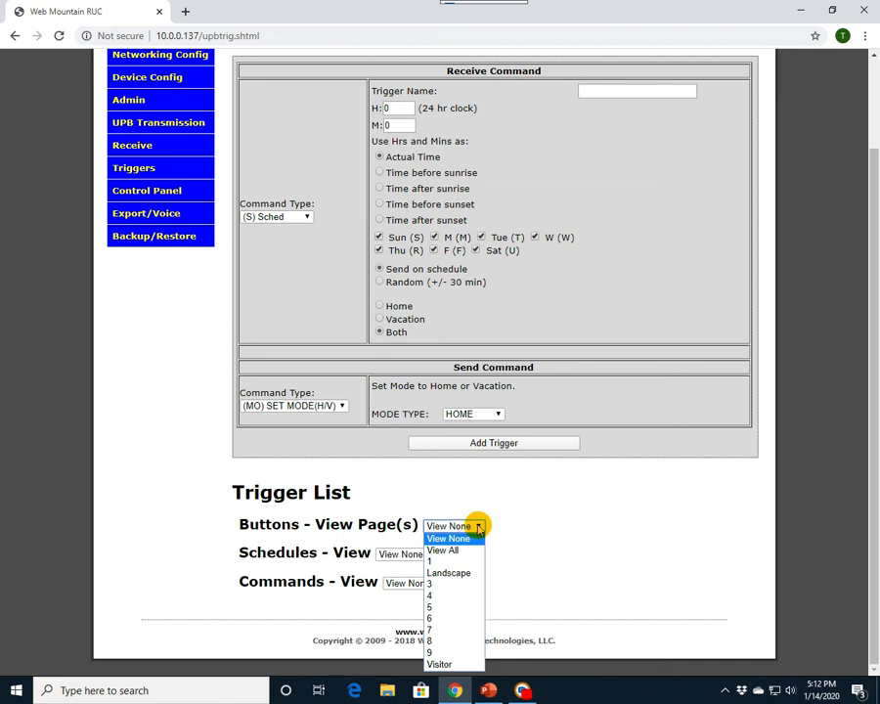
left_click(536, 565)
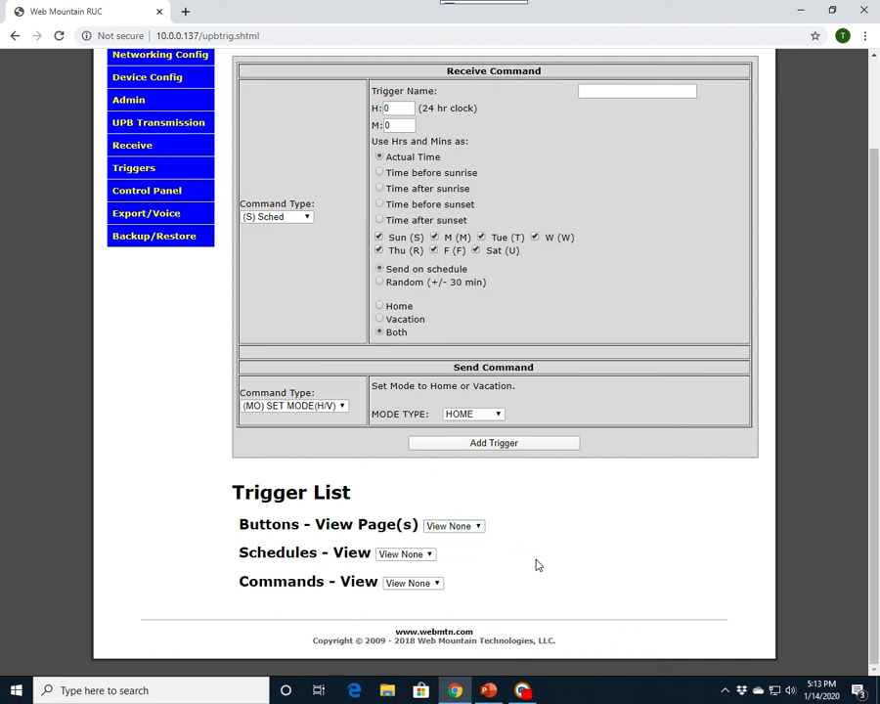
left_click(422, 556)
left_click(429, 559)
- List all command triggers to review them, and hide the list again
left_click(436, 582)
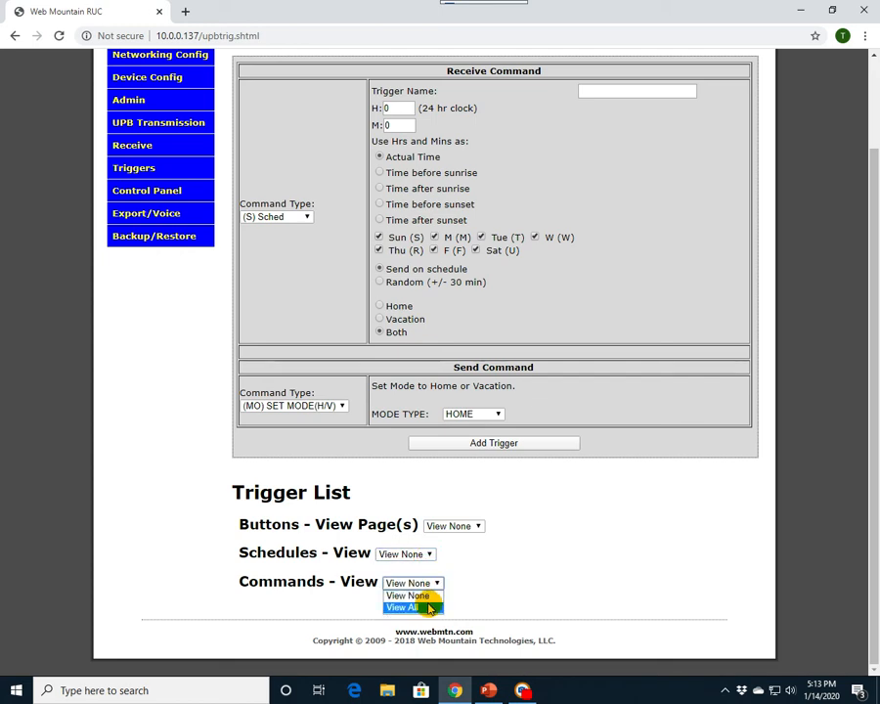
left_click(428, 608)
scroll(187, 500, "down", 3)
scroll(186, 501, "up", 2)
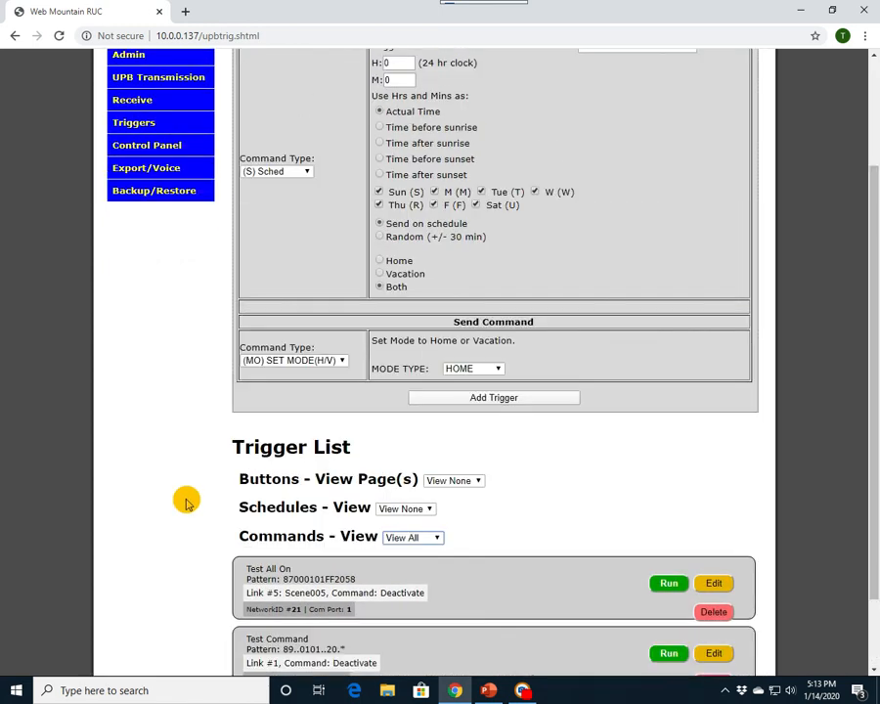
scroll(186, 500, "up", 1)
left_click(433, 582)
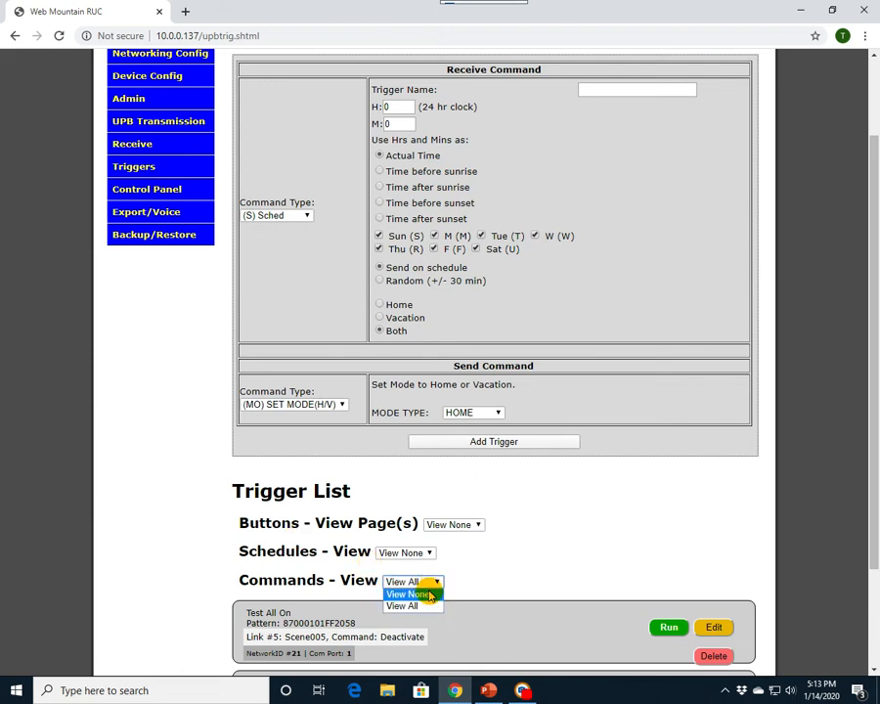
left_click(428, 596)
- List the button triggers of all pages and review their commands down to the test_yamaha and test11 entries
left_click(476, 525)
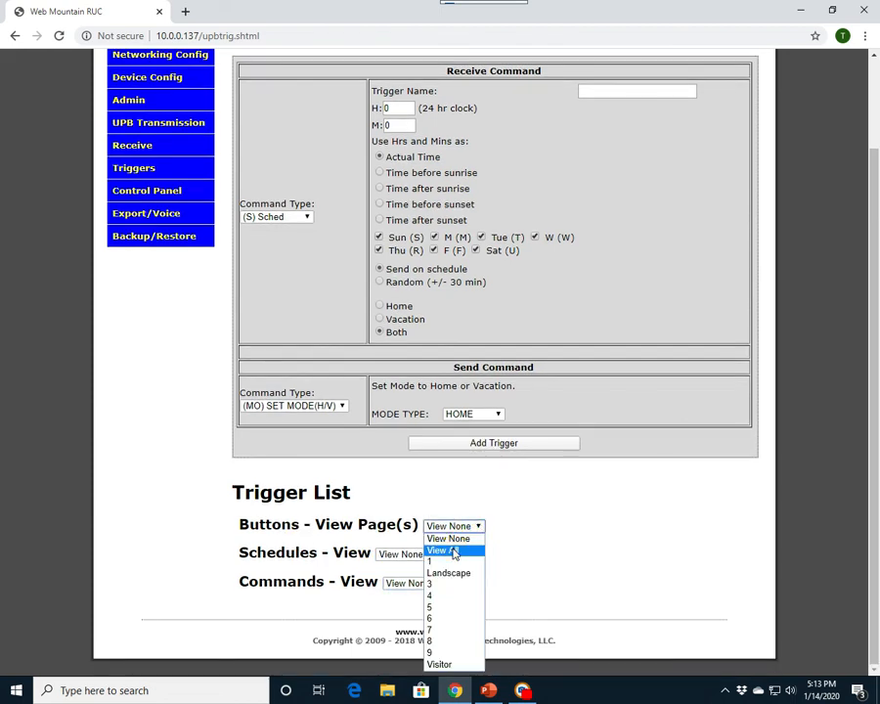
left_click(453, 552)
scroll(182, 440, "down", 3)
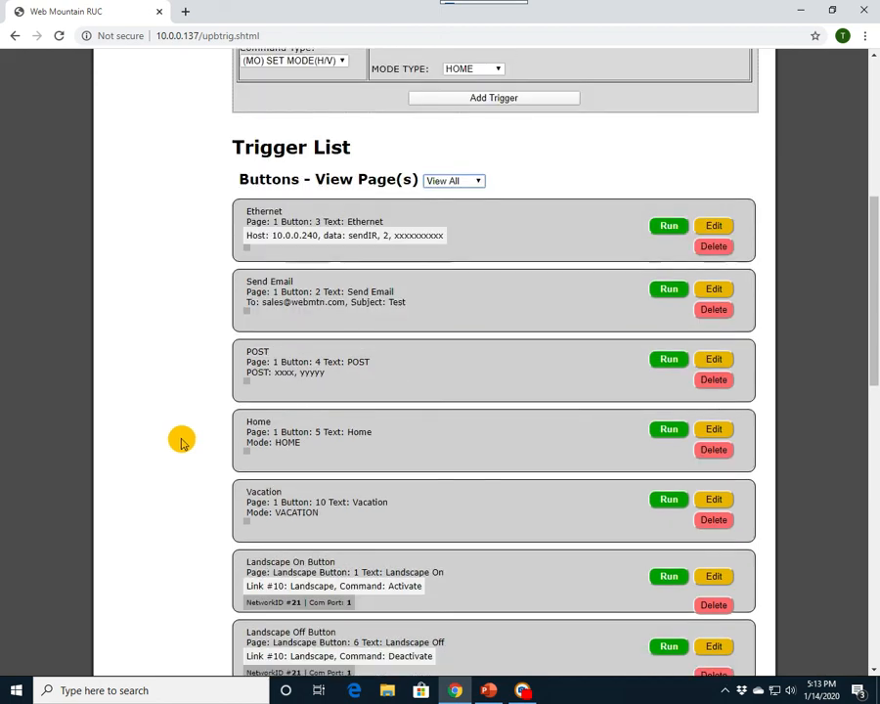
scroll(181, 442, "down", 1)
scroll(180, 442, "down", 2)
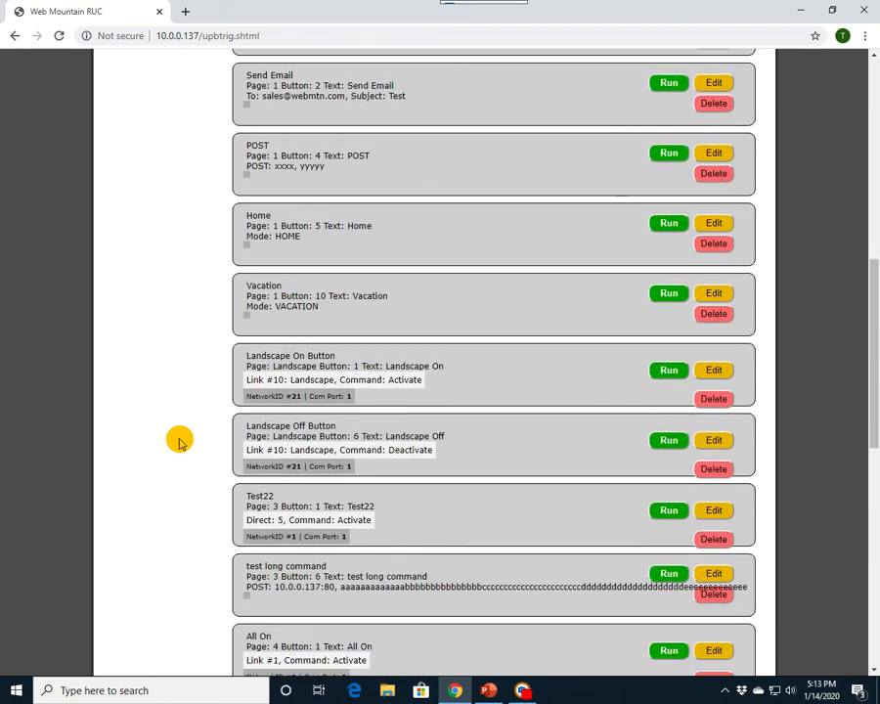
scroll(179, 442, "down", 2)
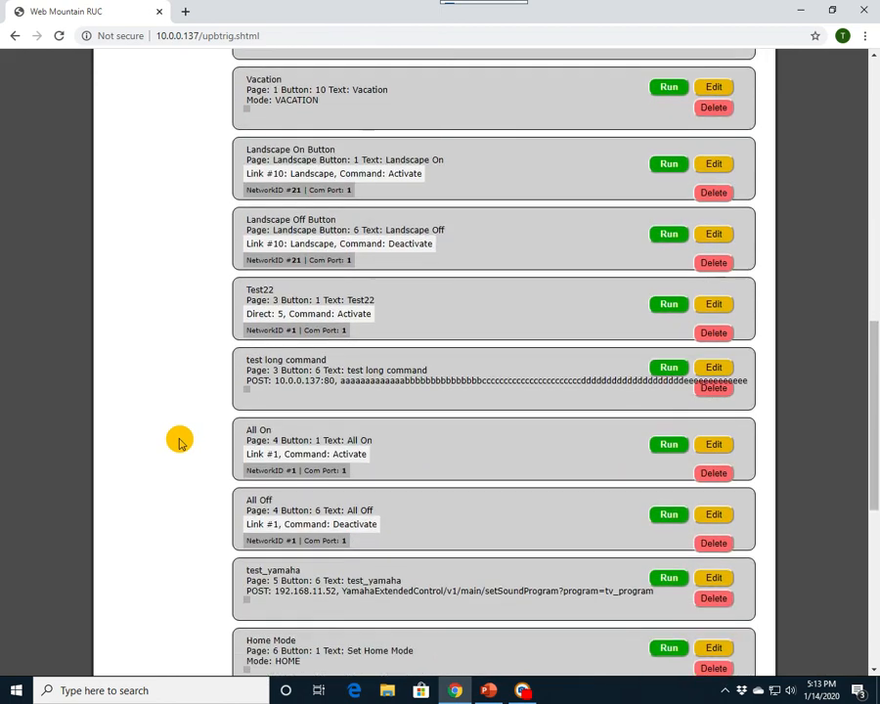
scroll(179, 442, "down", 1)
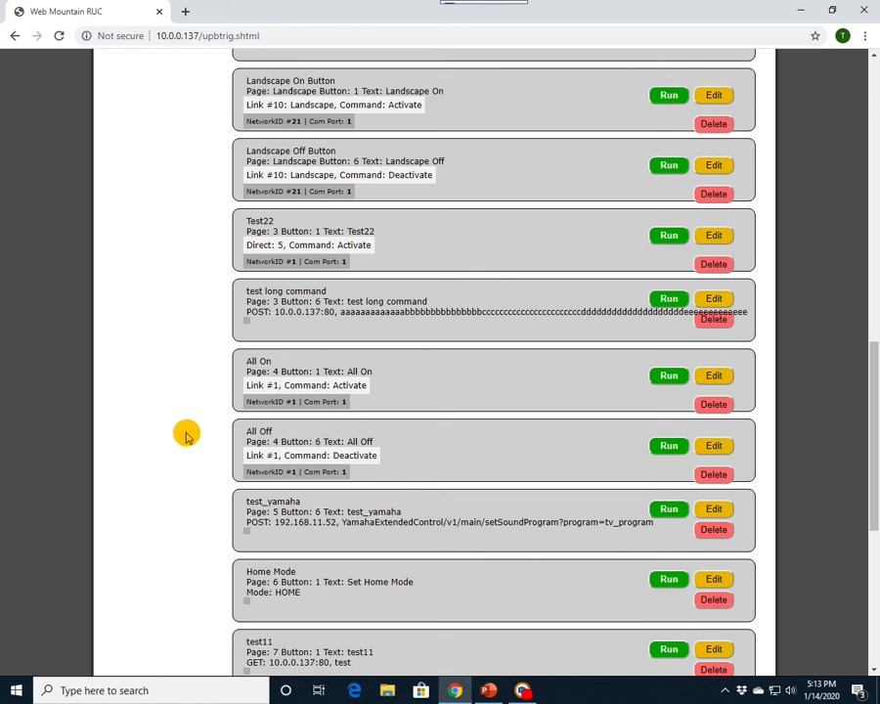
scroll(189, 434, "down", 1)
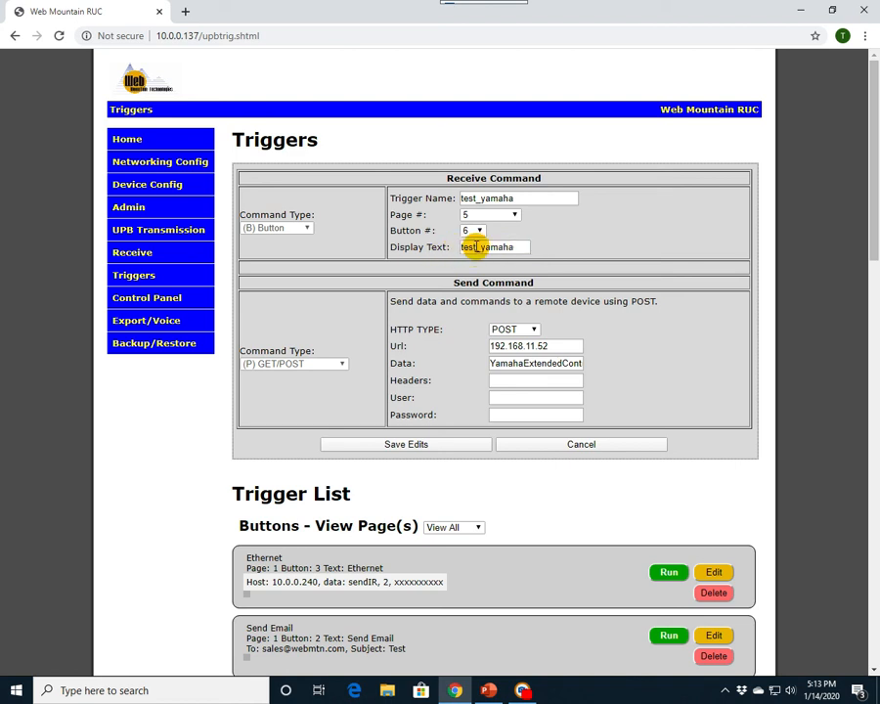
- Read through the full POST data string of the test_yamaha trigger, and leave its editor without saving
left_click(563, 362)
type("YamahaExtendedCont")
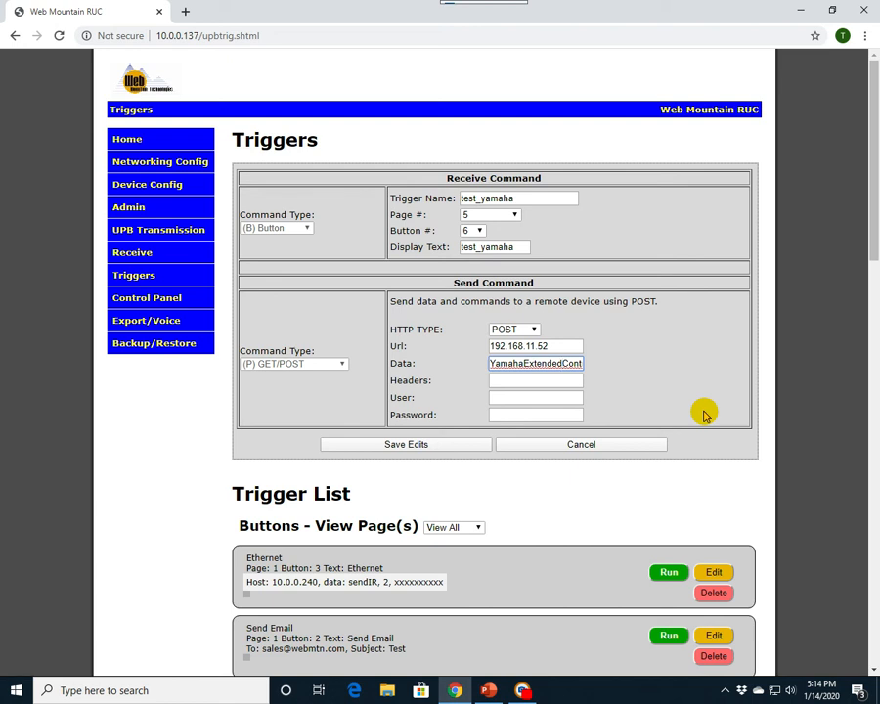
type("rol/v1/main/setSoundProgram?program=tv_p")
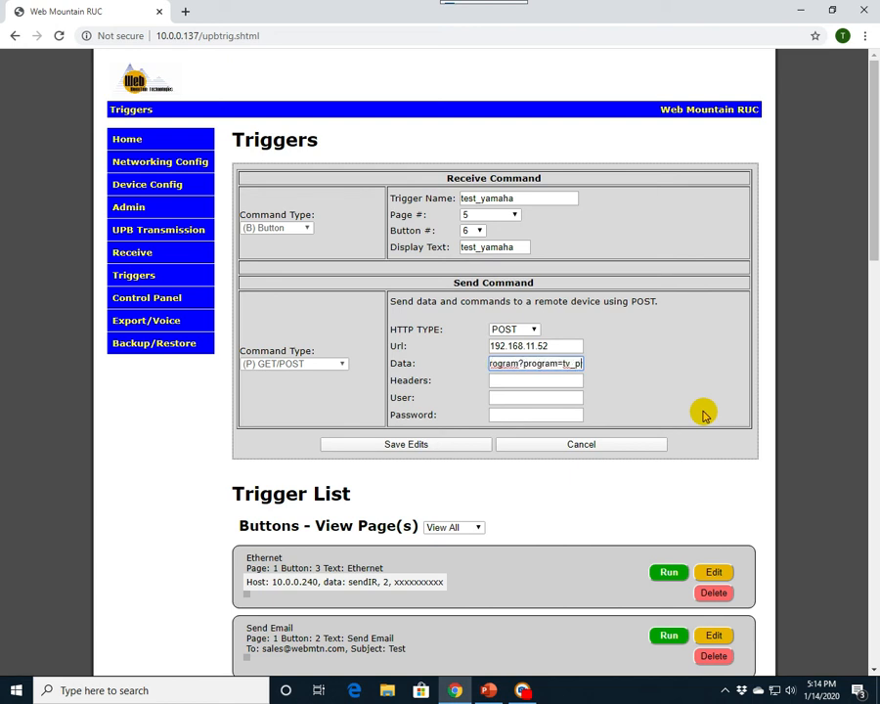
type("rogram")
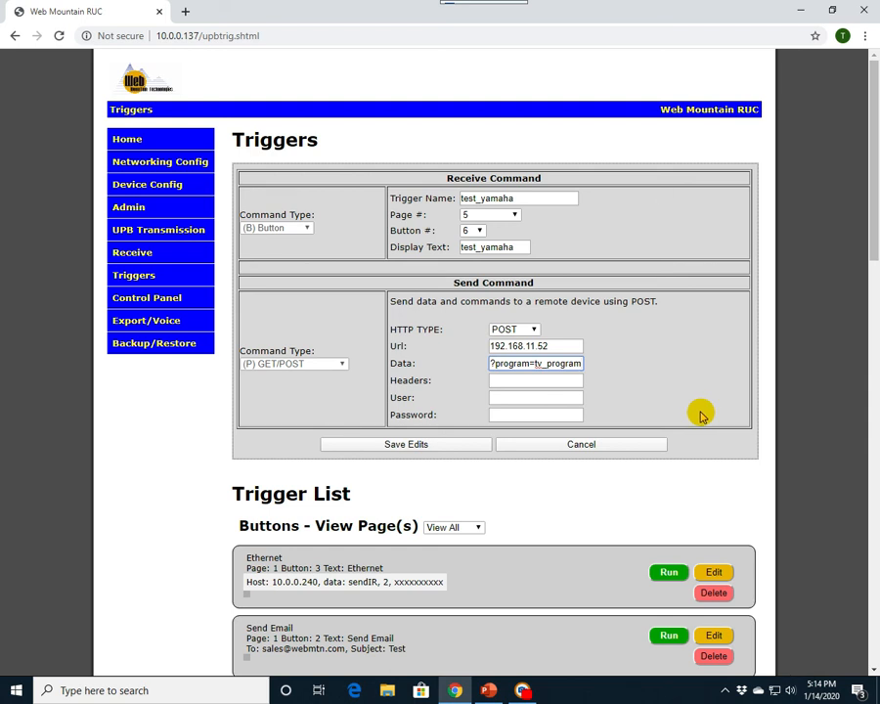
left_click(593, 445)
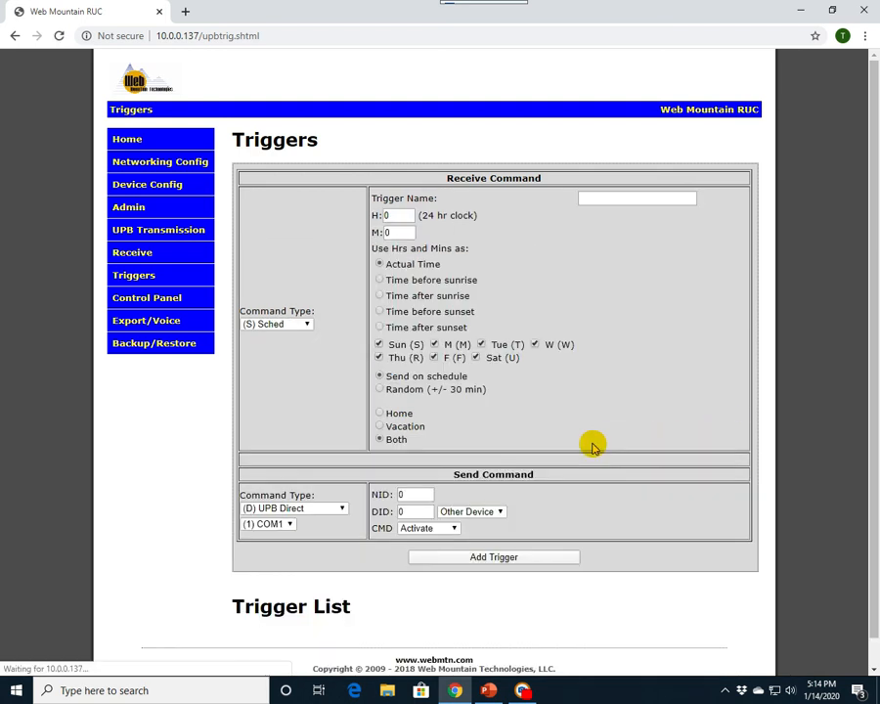
- Open page 5 of the control panel and run its test_yamaha button
left_click(145, 300)
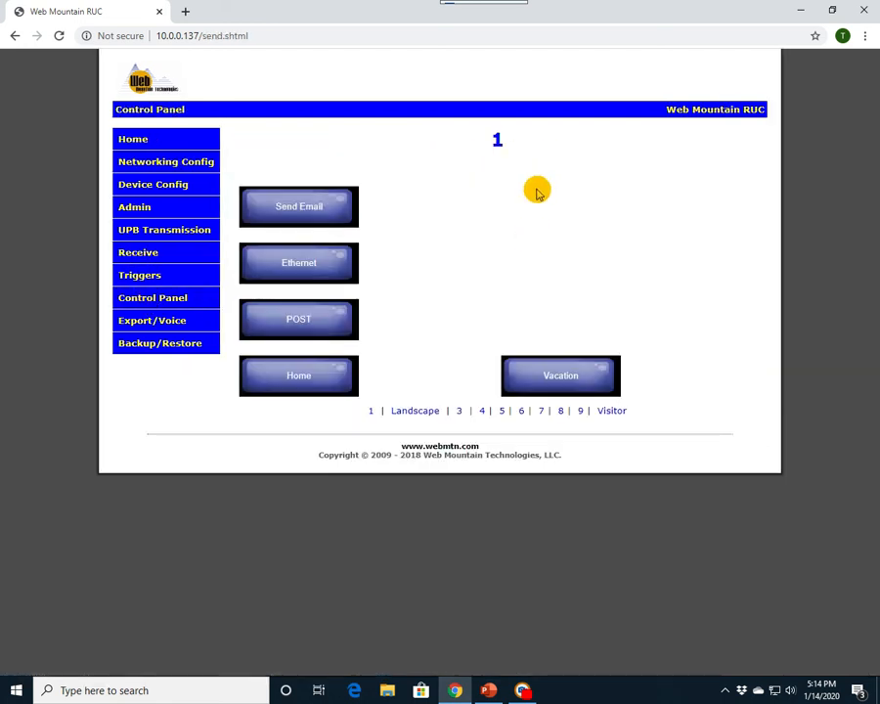
left_click(502, 411)
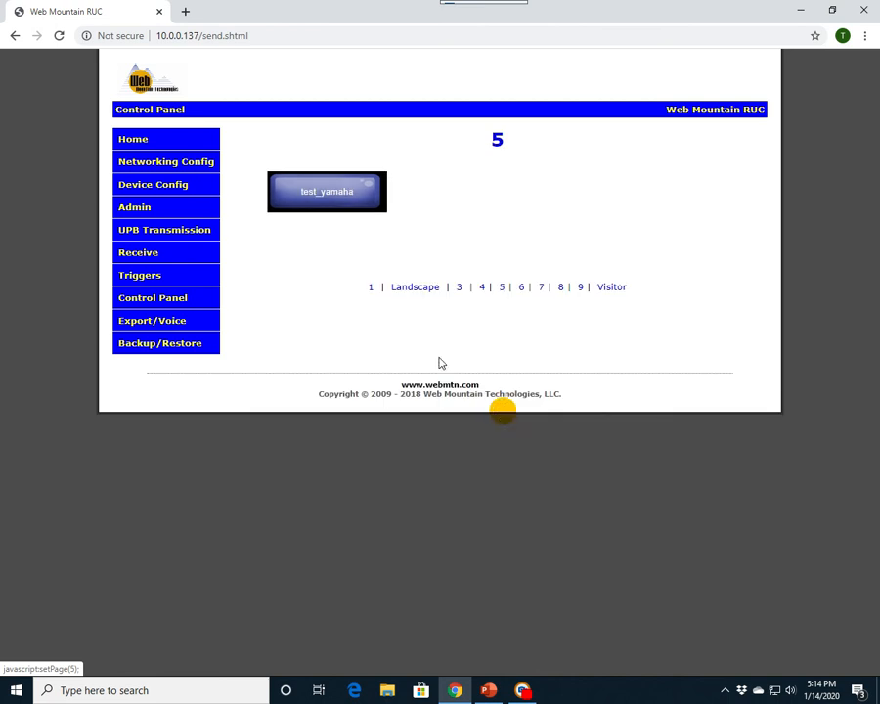
left_click(320, 192)
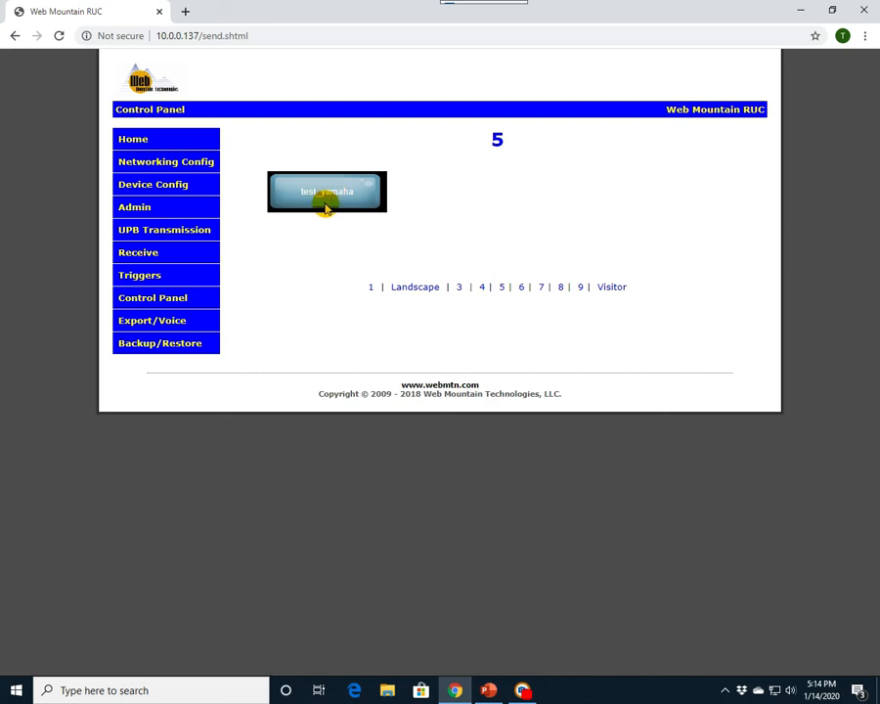
- Return to the triggers page, list the button triggers of all pages again and look through them for the long POST command example
left_click(153, 280)
scroll(406, 489, "down", 2)
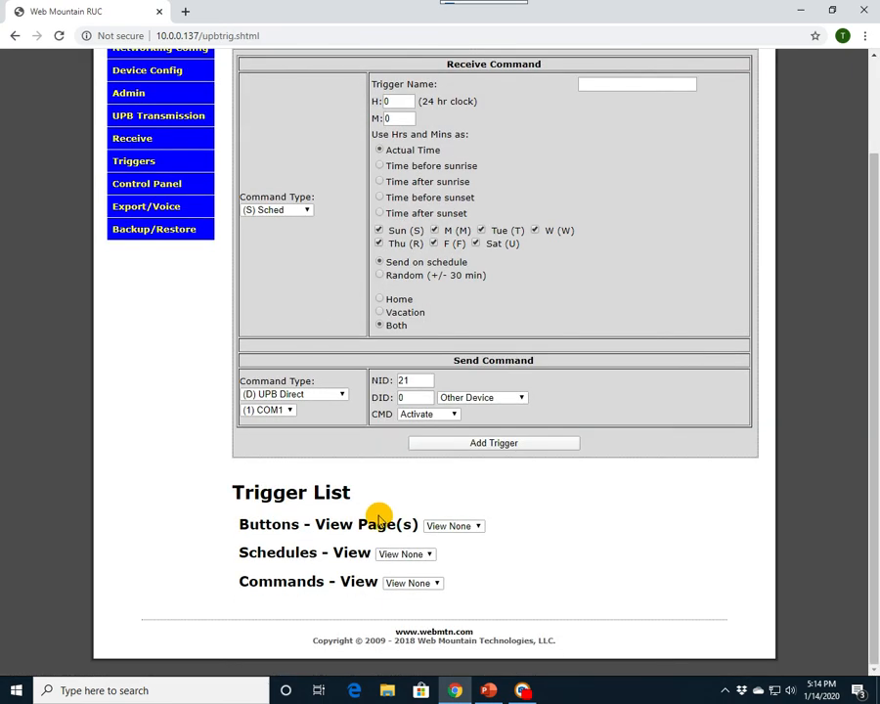
left_click(477, 526)
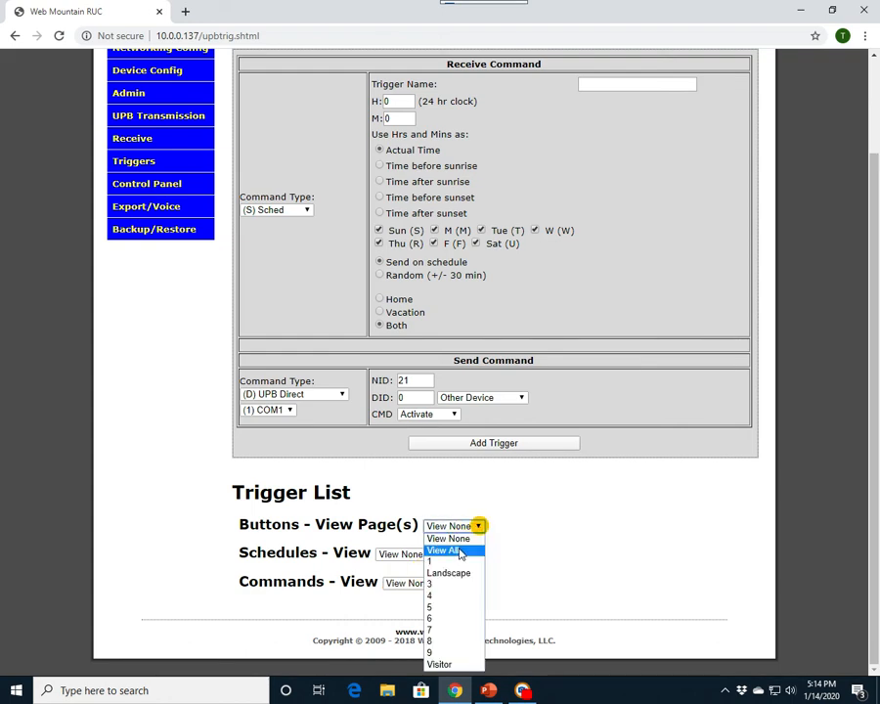
left_click(442, 550)
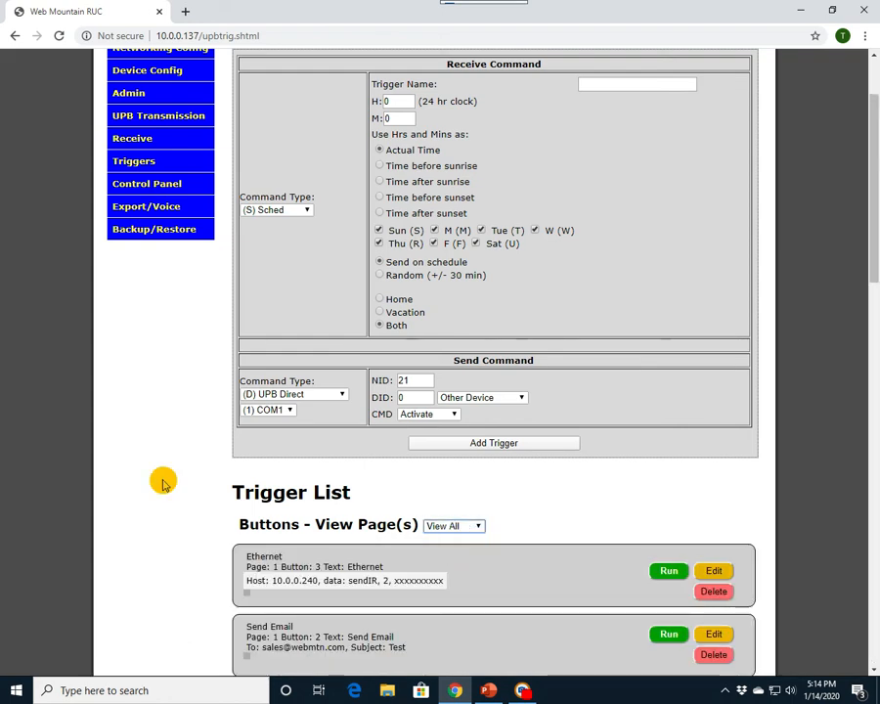
scroll(209, 468, "down", 2)
scroll(209, 467, "down", 6)
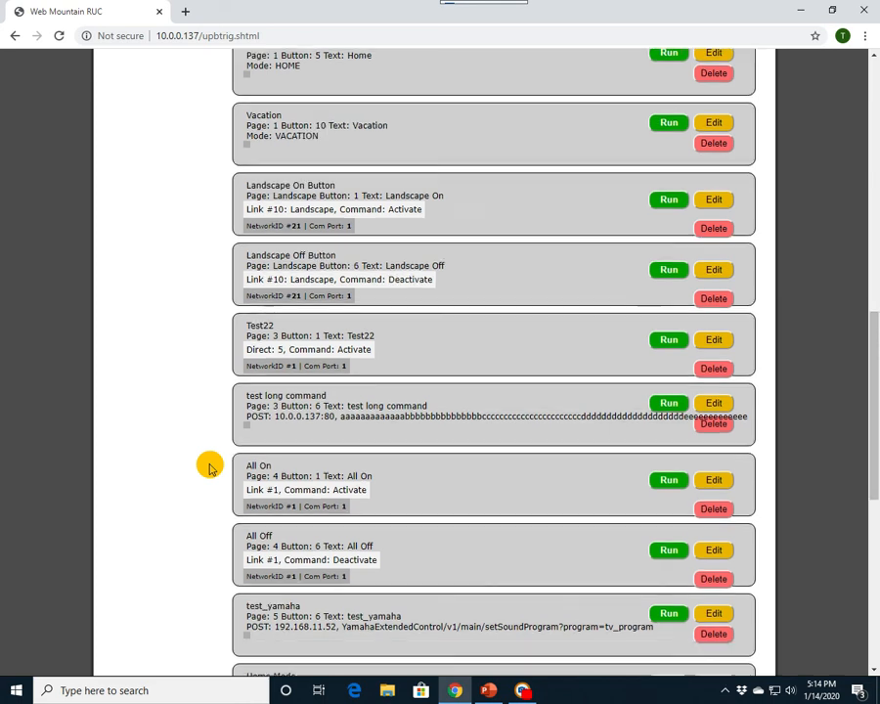
scroll(204, 468, "down", 2)
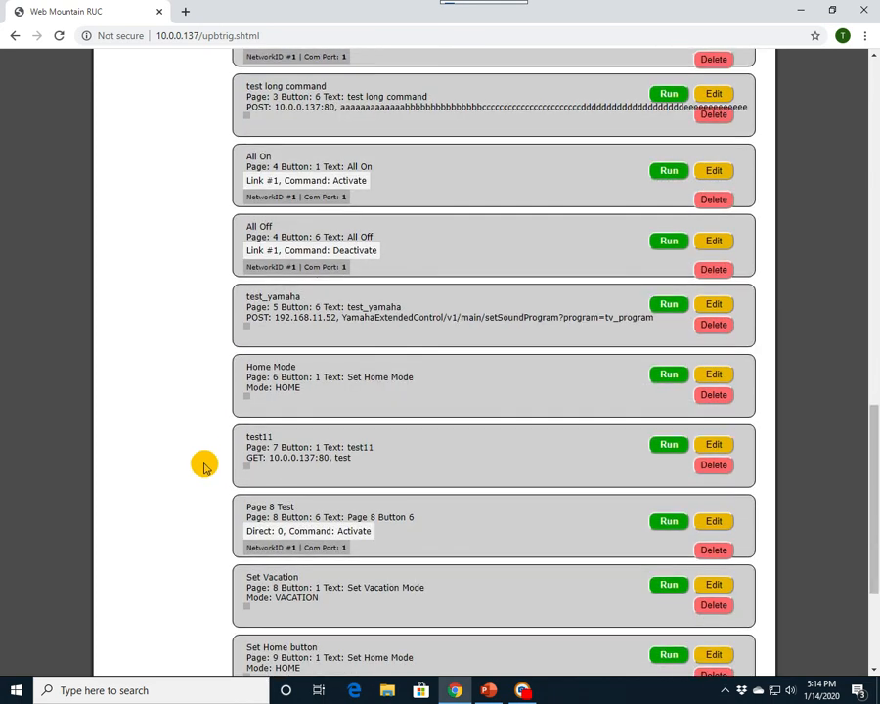
scroll(205, 467, "down", 2)
scroll(204, 467, "down", 1)
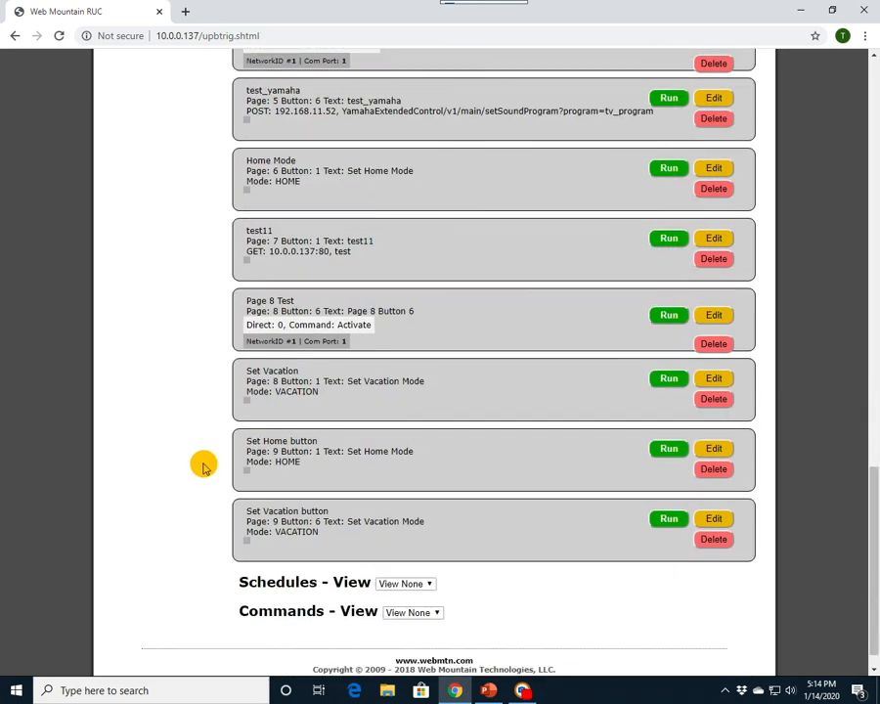
scroll(201, 467, "up", 4)
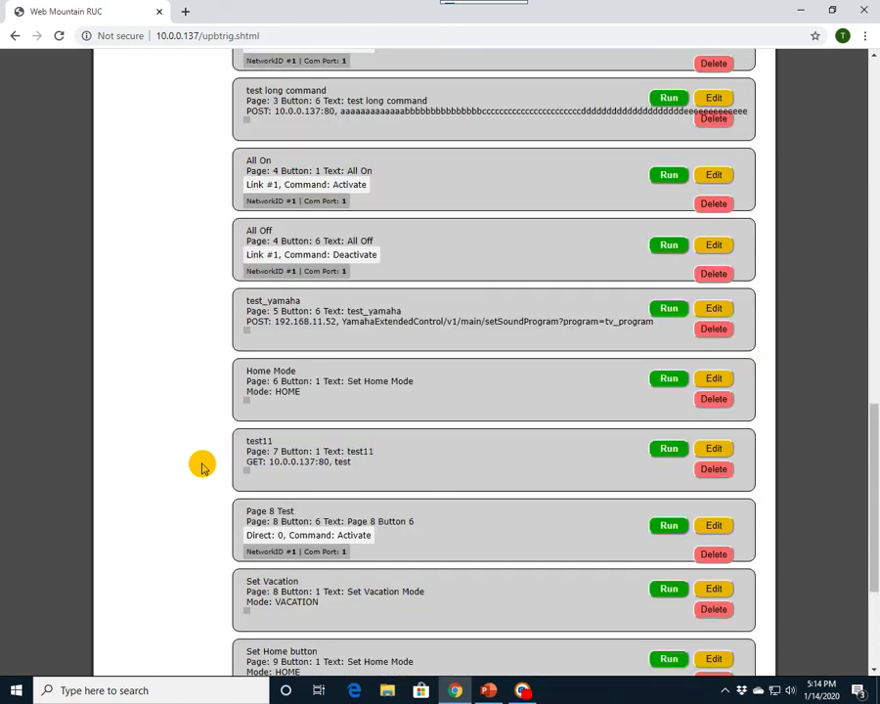
scroll(196, 468, "up", 2)
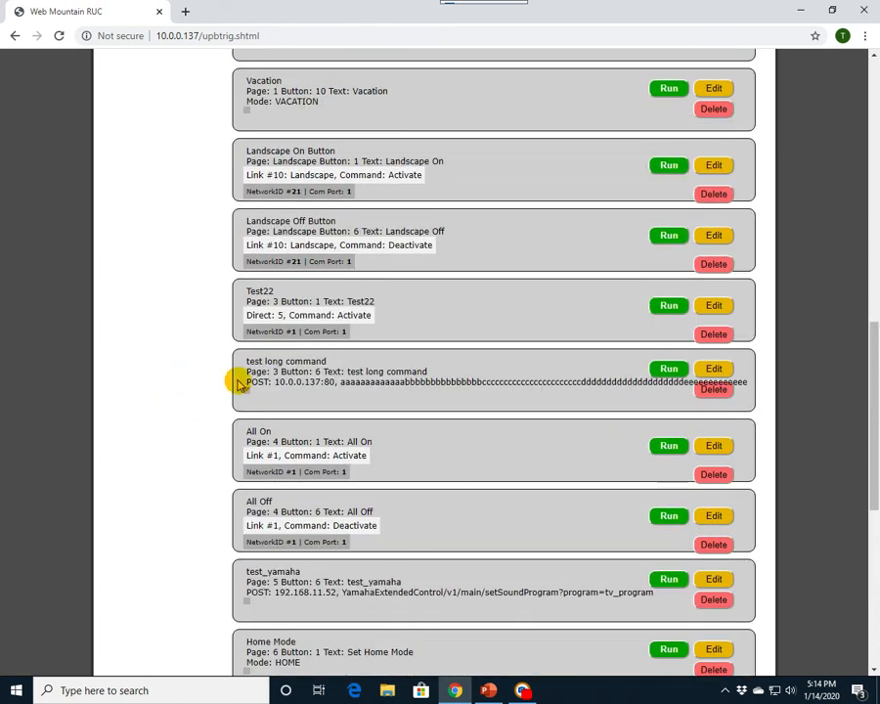
- Open the "test long command" trigger for editing and compare its POST fields with its entry in the trigger list
left_click(696, 376)
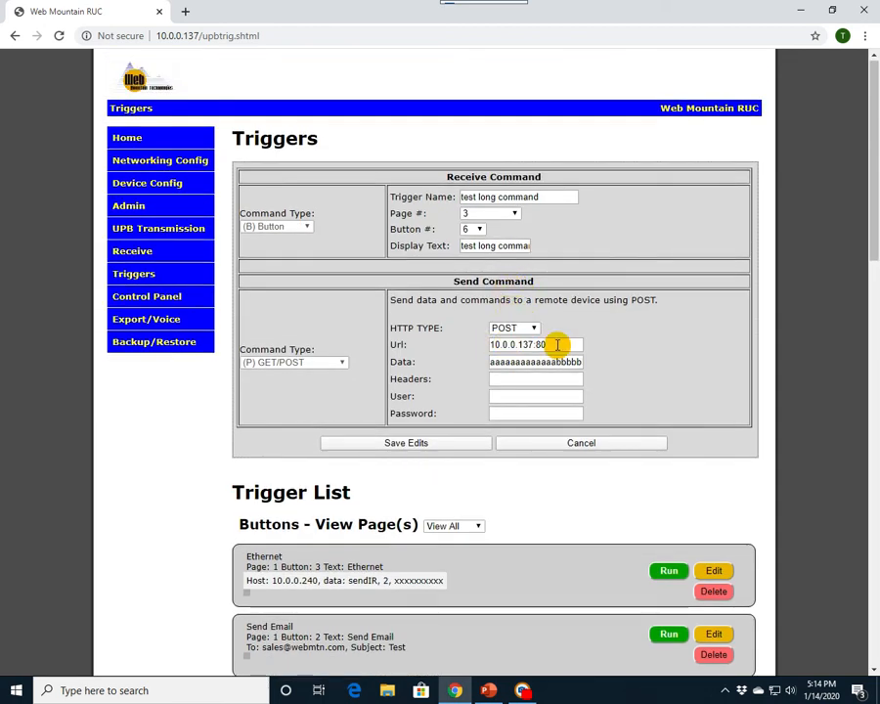
scroll(552, 350, "down", 3)
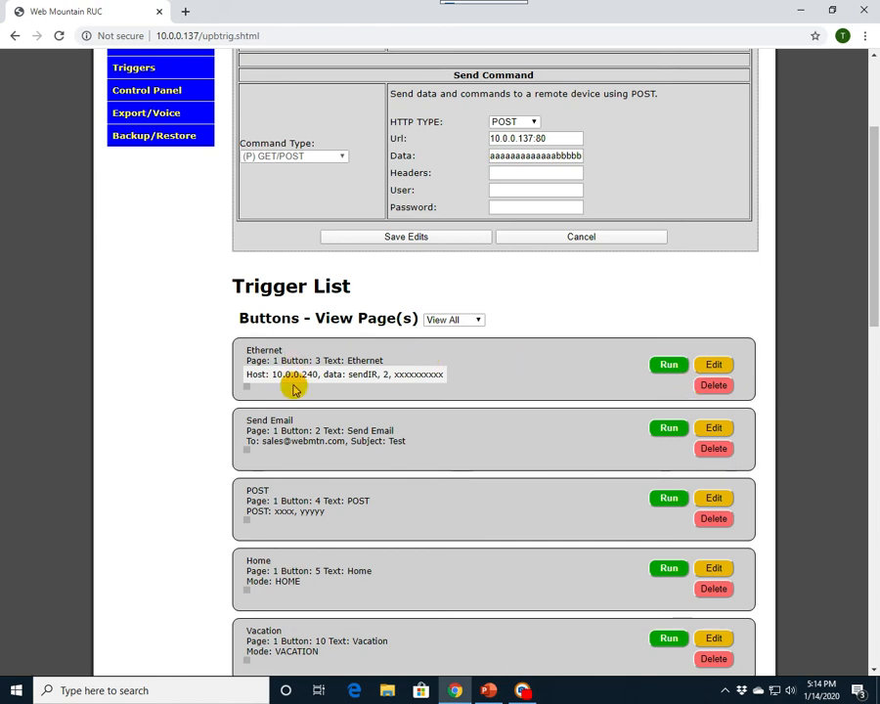
scroll(254, 379, "down", 3)
scroll(230, 370, "down", 3)
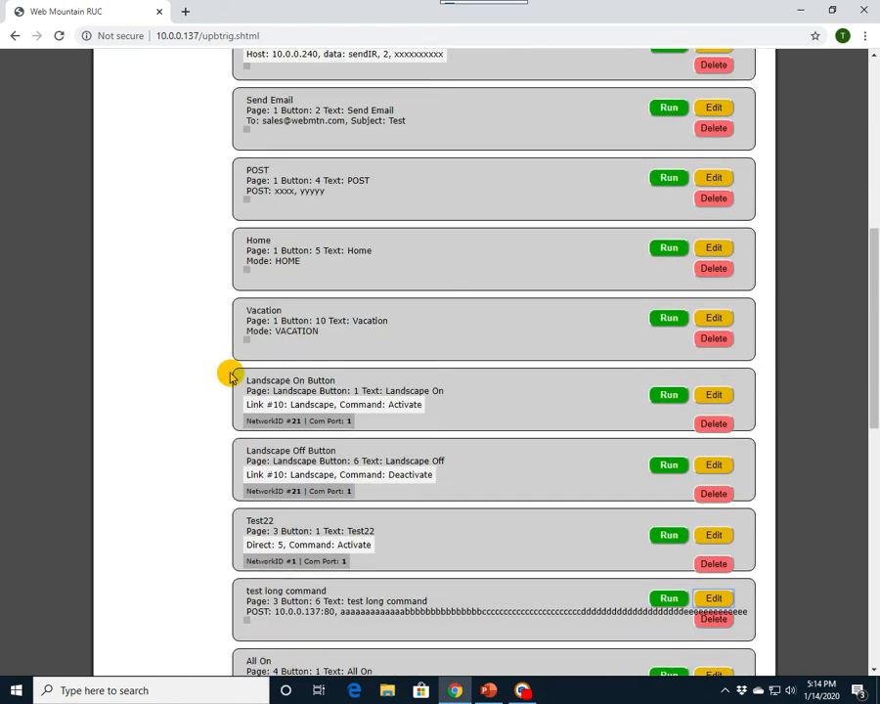
scroll(215, 376, "down", 2)
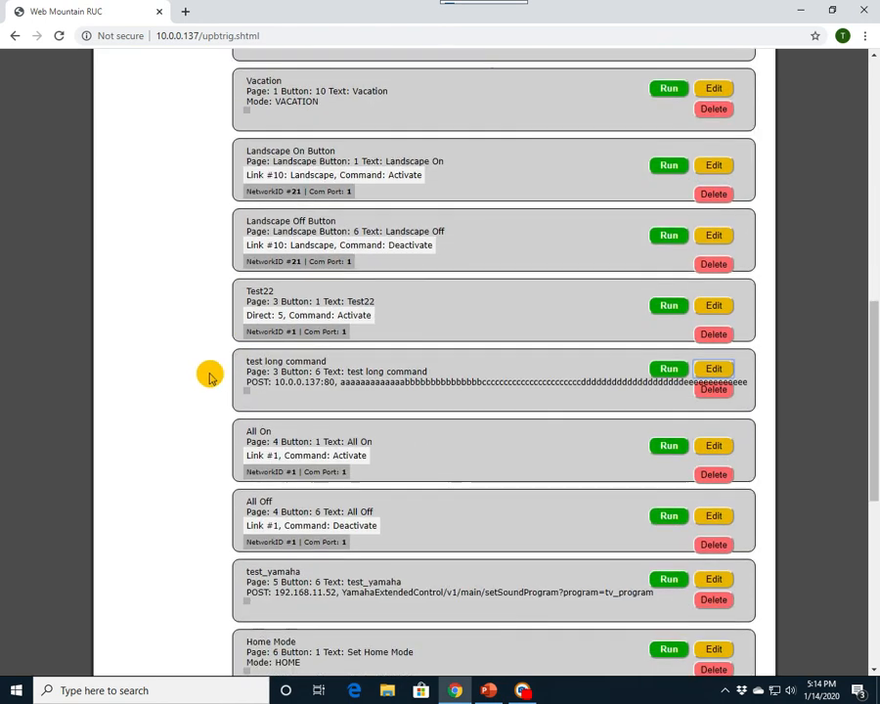
scroll(207, 372, "up", 10)
scroll(211, 375, "up", 1)
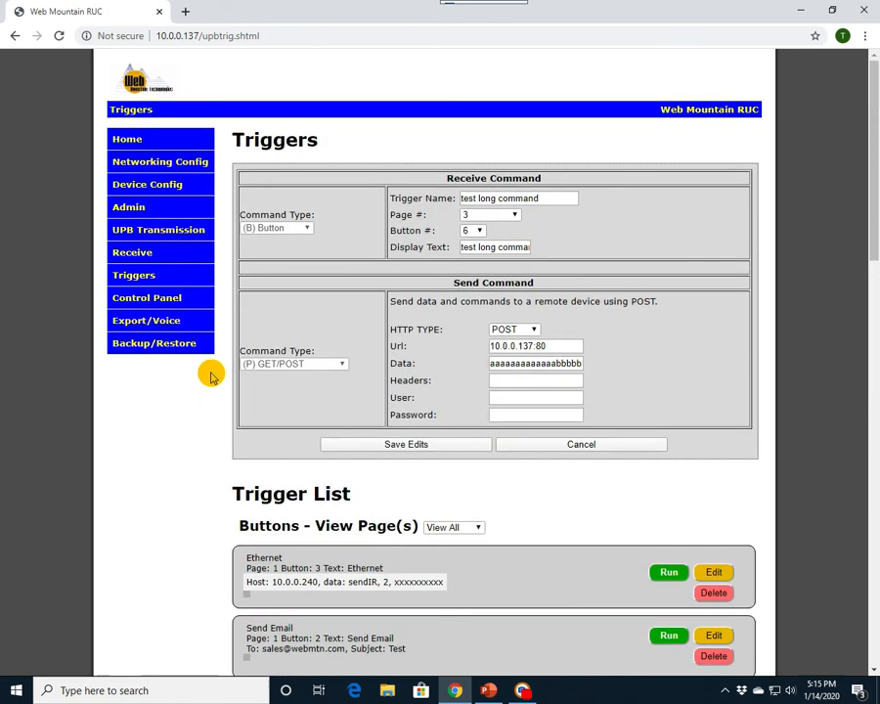
- Rename control panel page 5 to AV, and switch to page 1
left_click(156, 304)
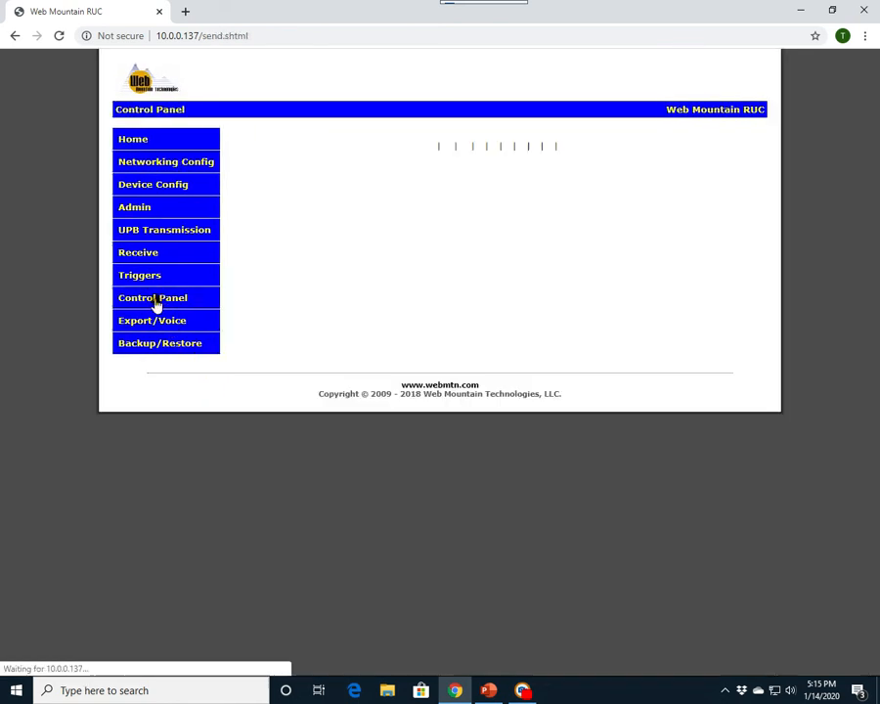
left_click(497, 141)
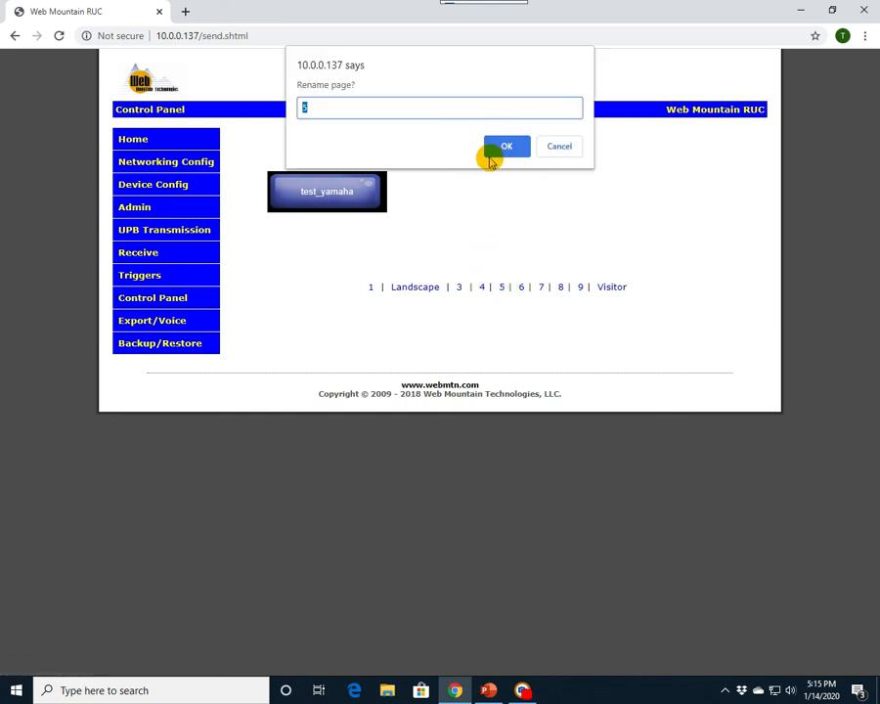
type("AV")
left_click(507, 148)
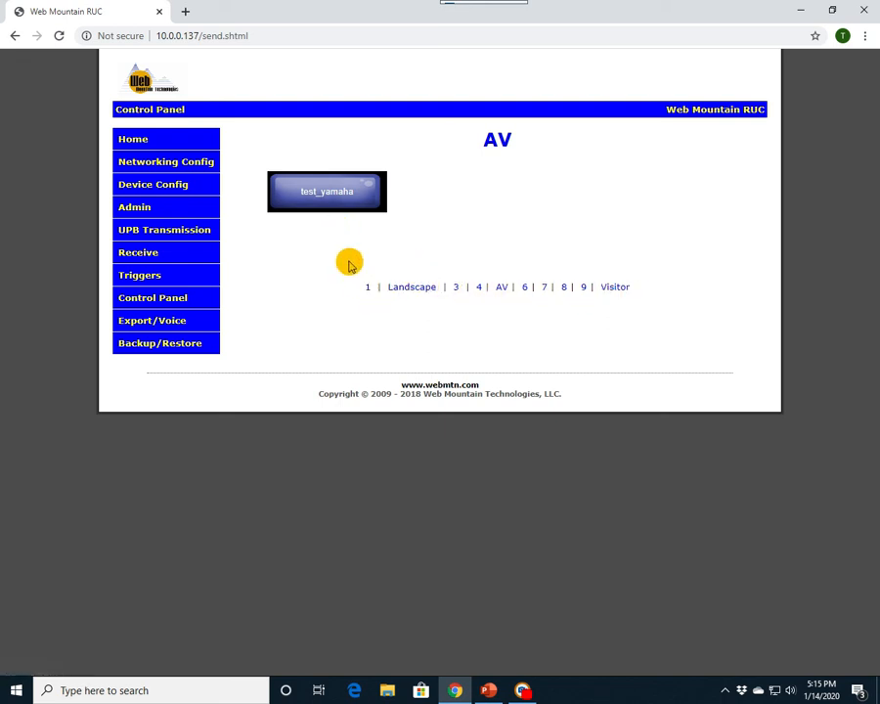
left_click(368, 287)
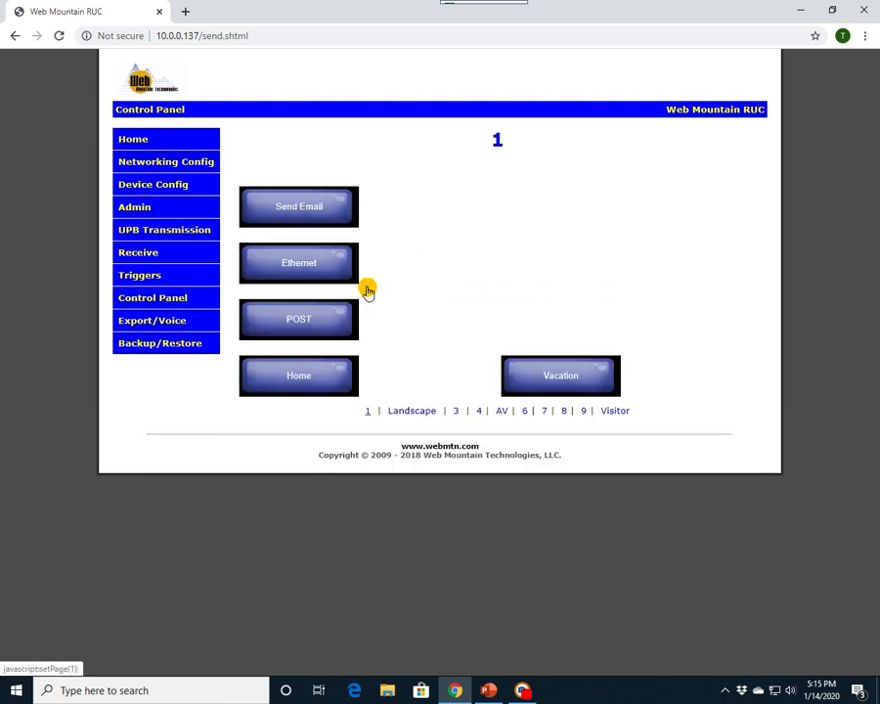